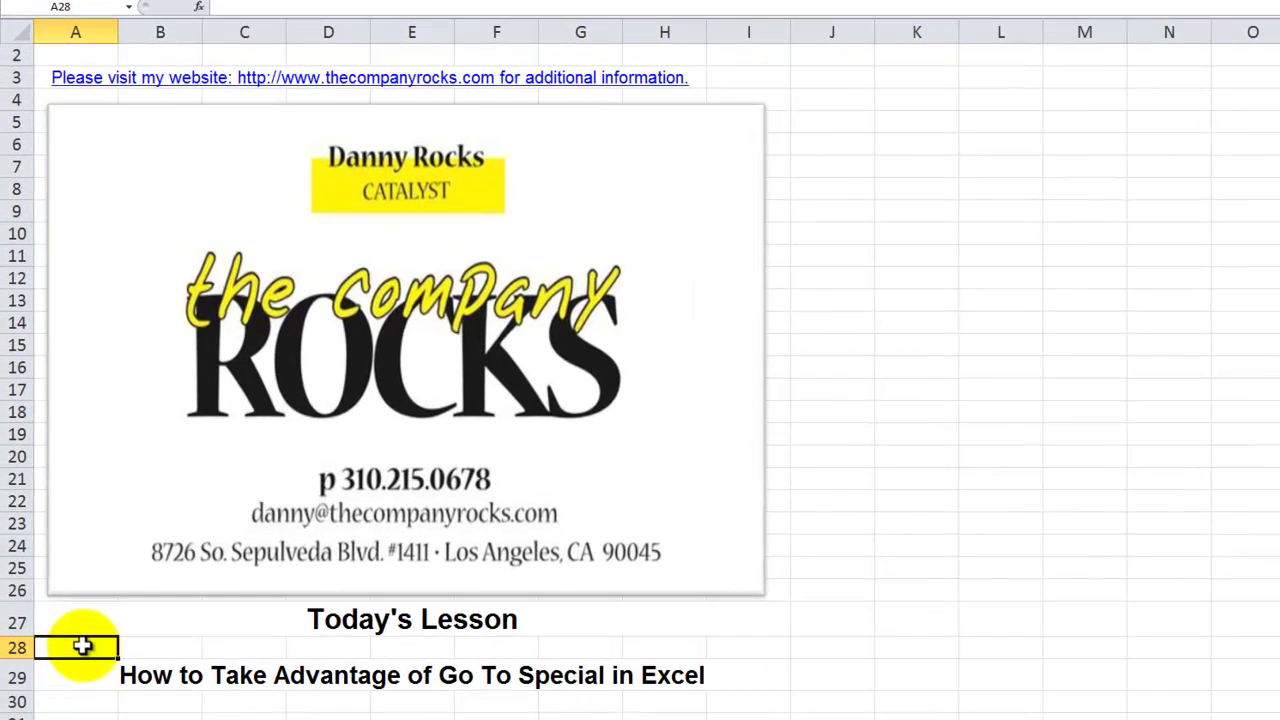
click(63, 636)
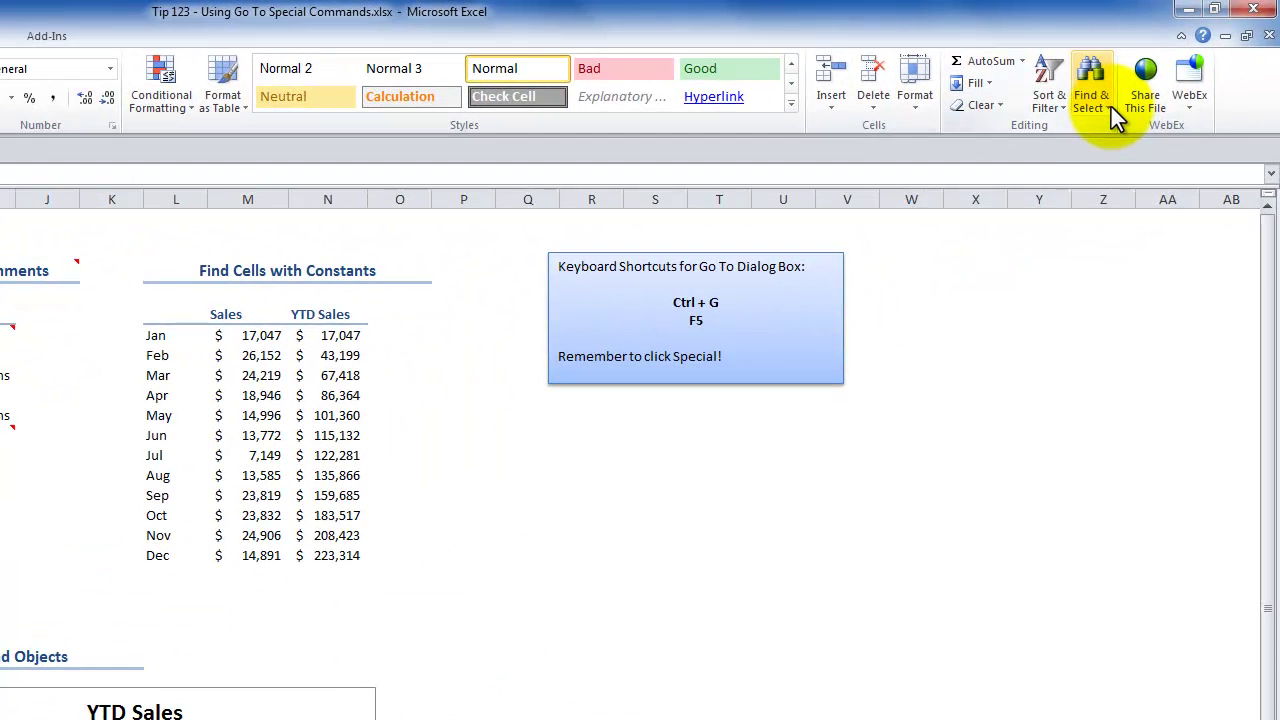
Select all cells with comments on the sheet using Go To Special and apply the Note cell style to them
click(1111, 107)
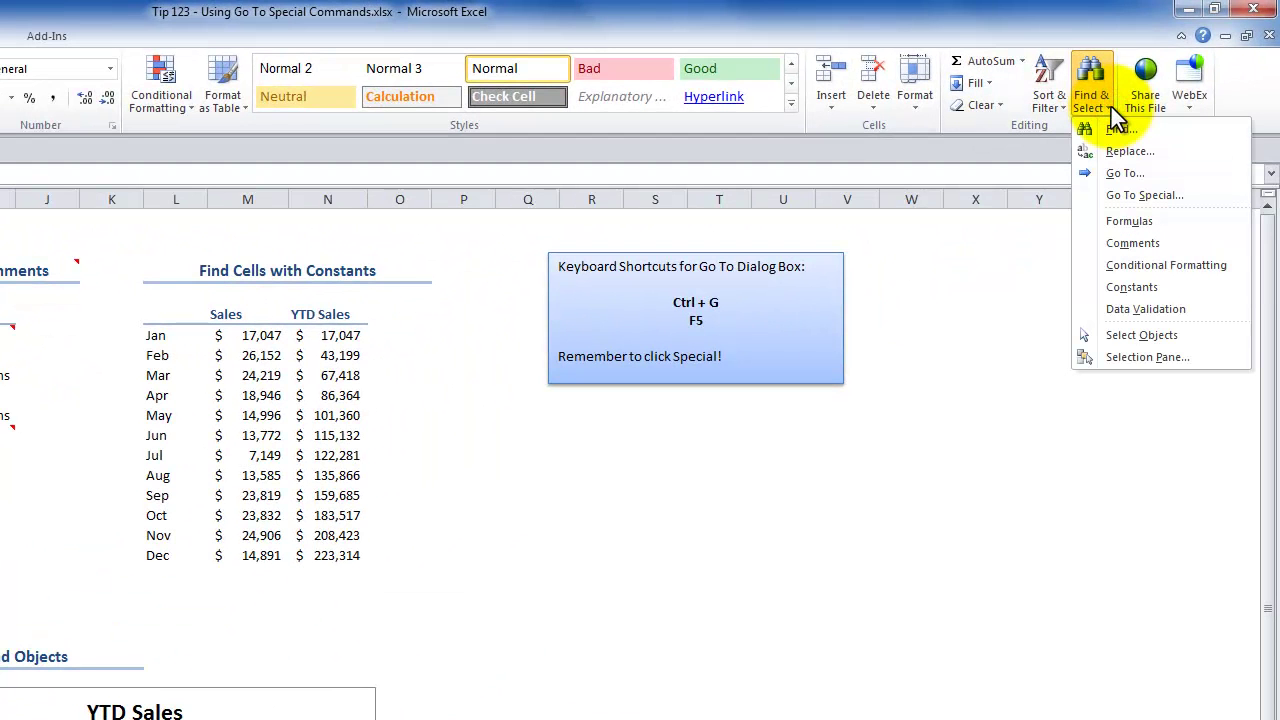
click(1124, 172)
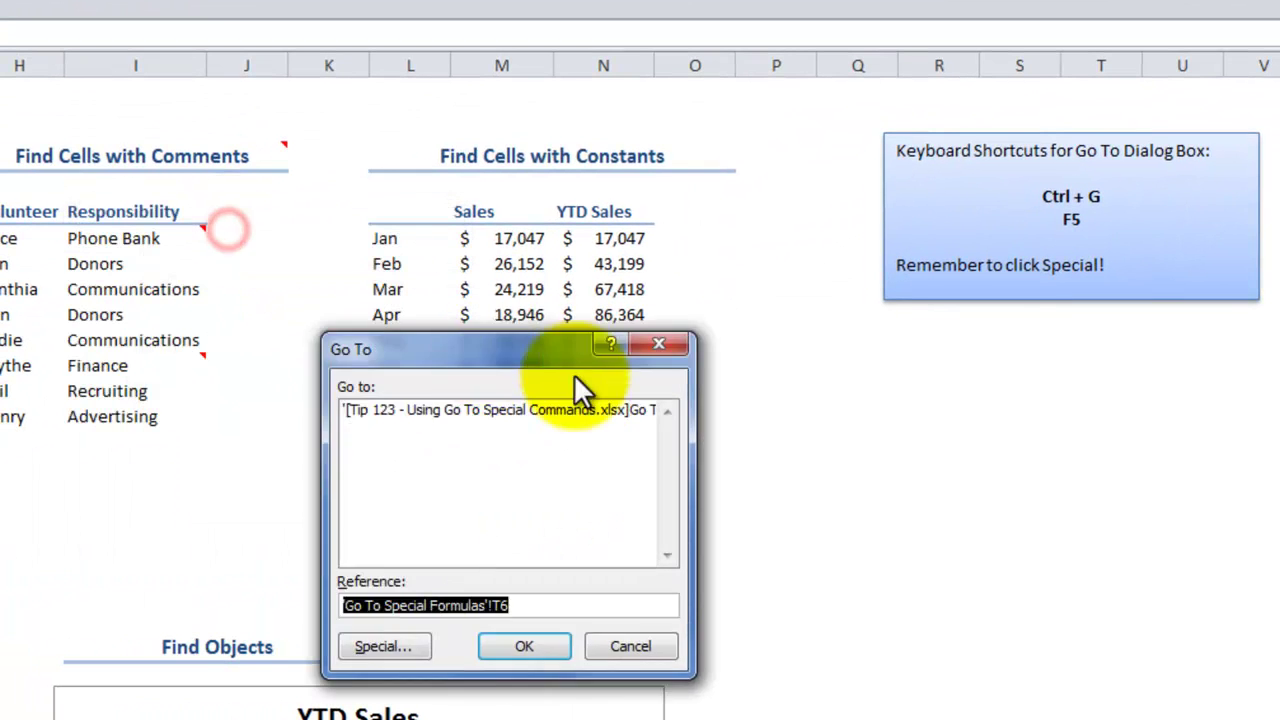
drag(470, 353, 932, 338)
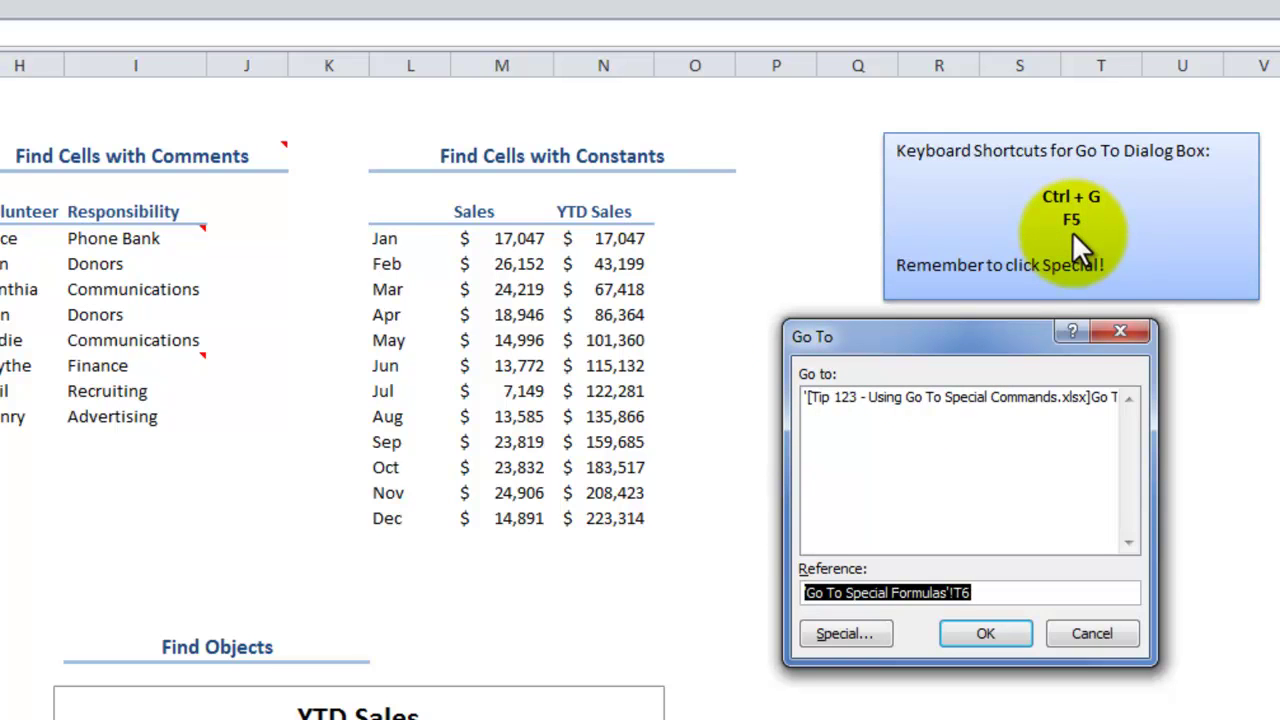
click(846, 632)
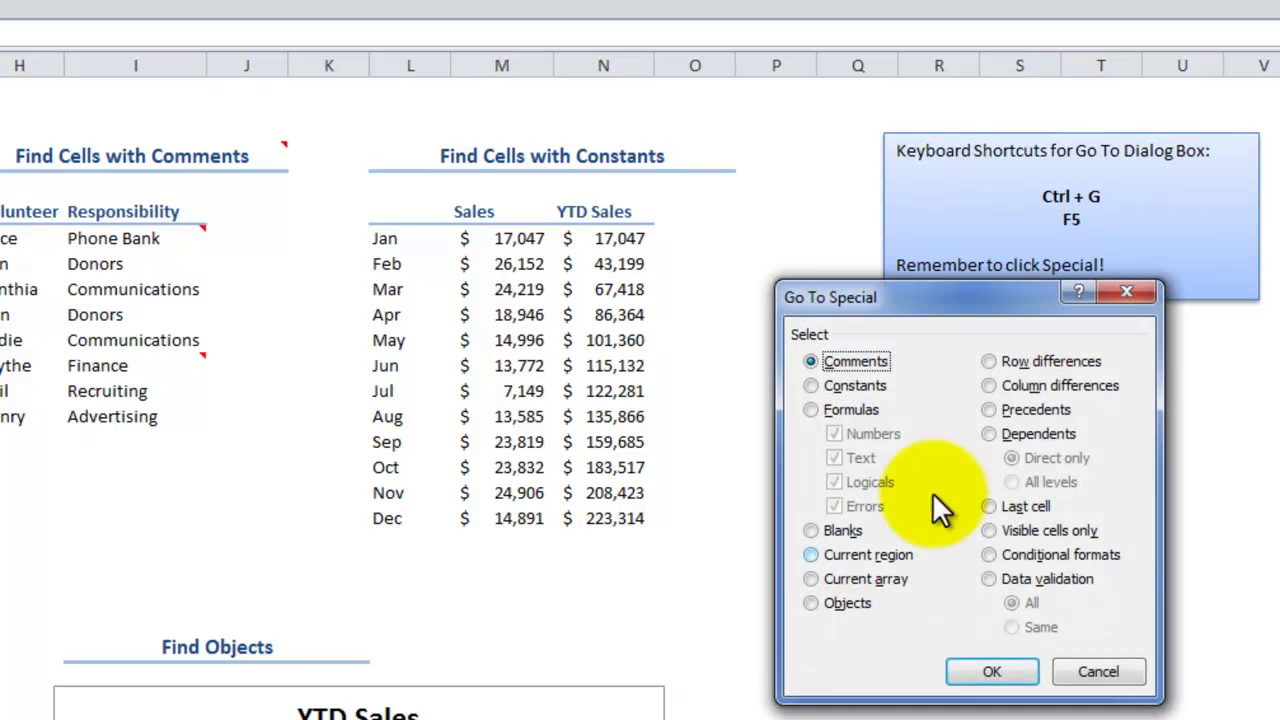
drag(932, 288, 410, 194)
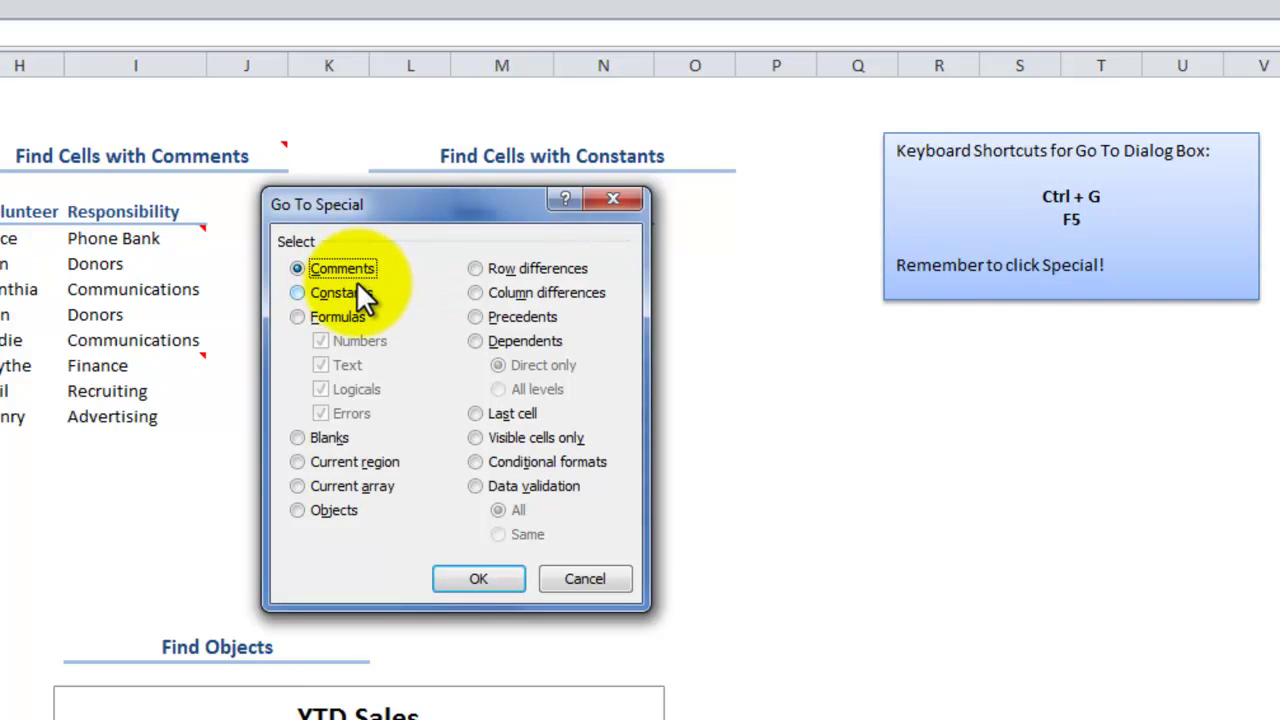
click(476, 578)
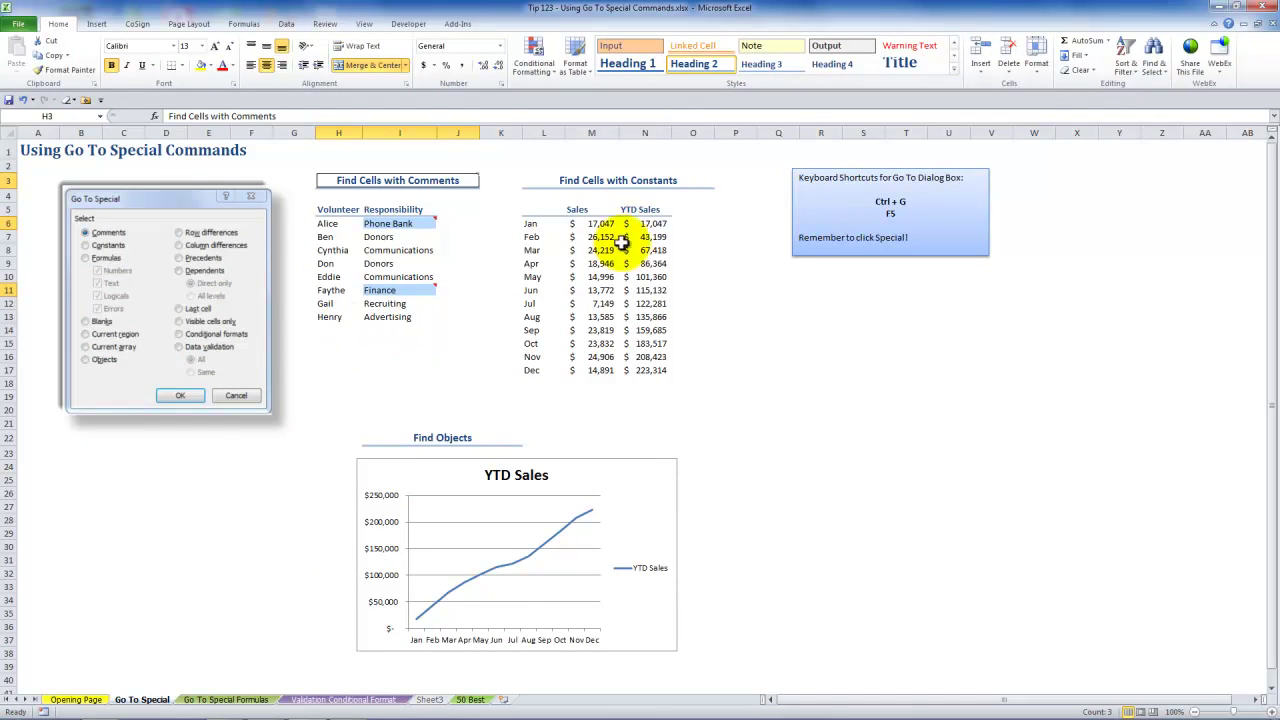
click(766, 47)
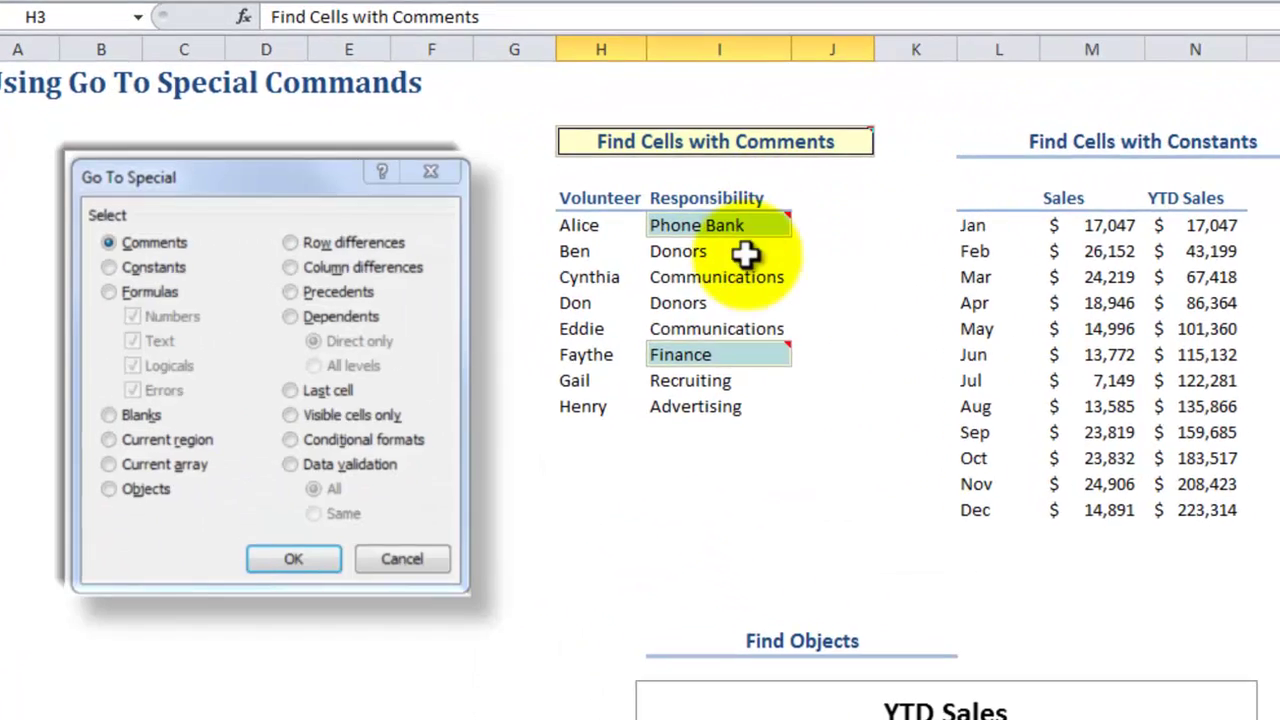
View the comments attached to the Finance and Phone Bank cells in the Responsibility column
click(723, 358)
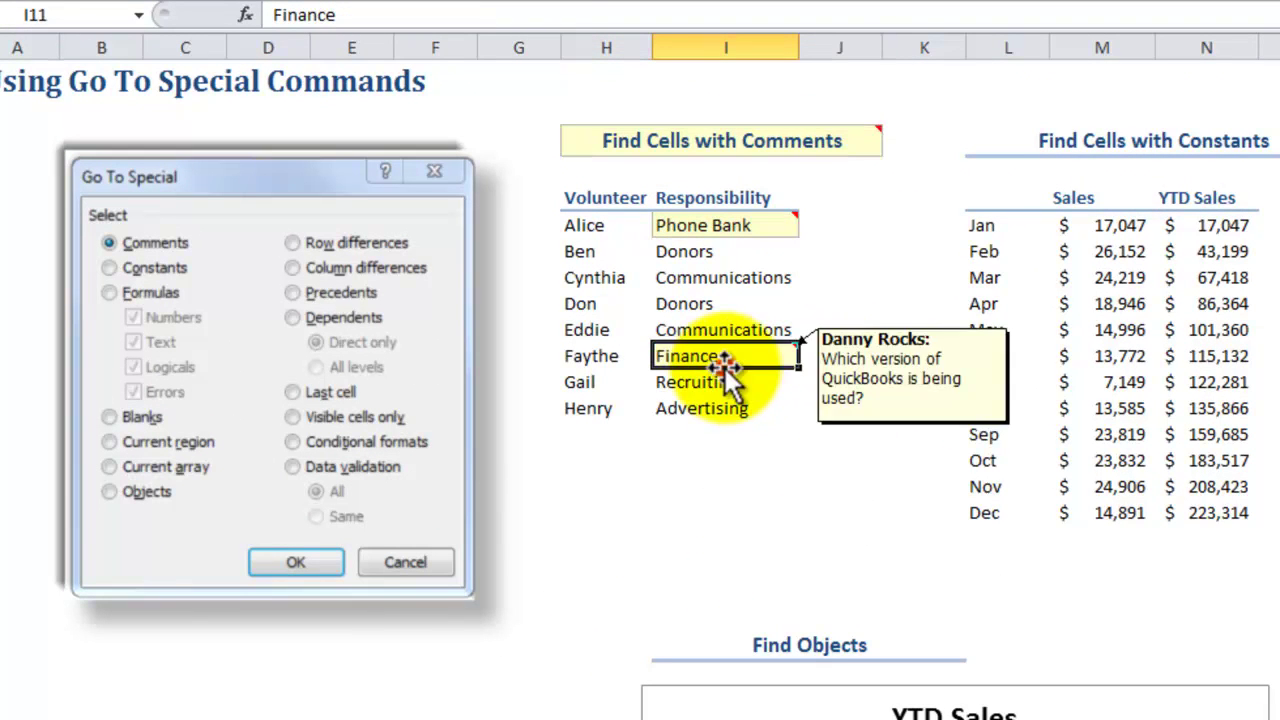
mouse_move(777, 350)
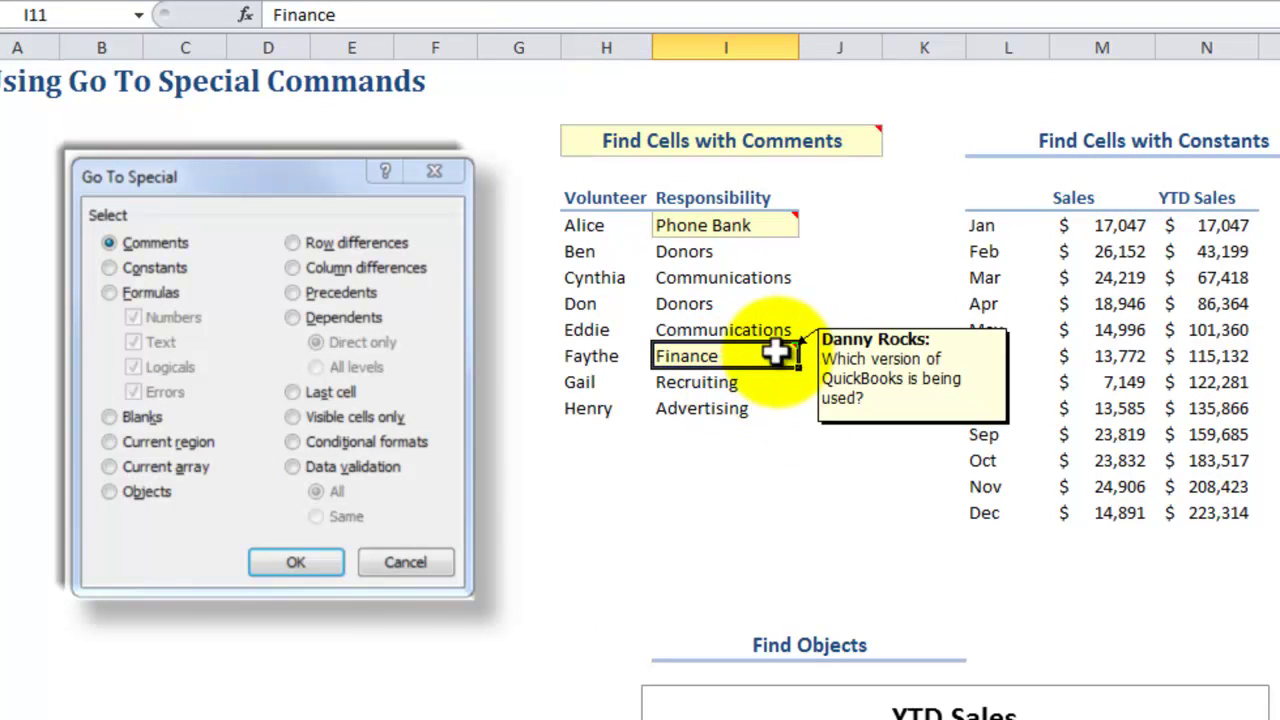
mouse_move(766, 223)
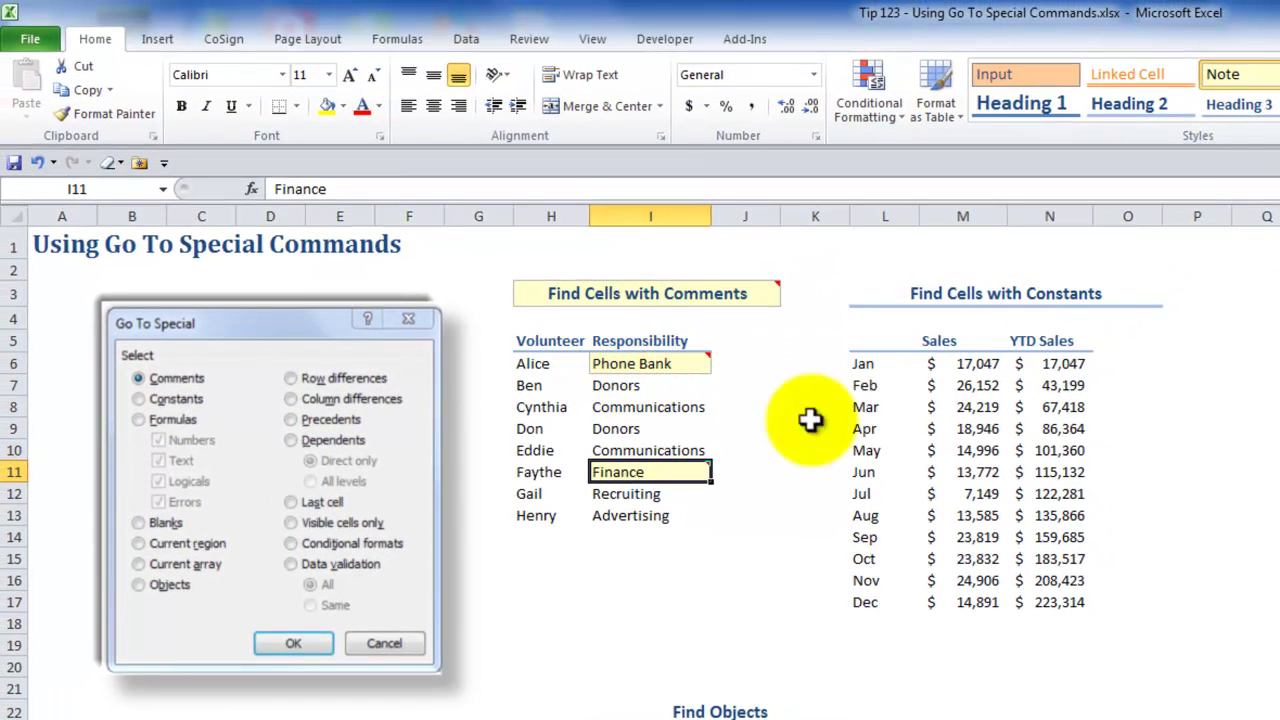
Select only the cells containing numeric constants using Go To Special, excluding text, logicals and errors
click(958, 412)
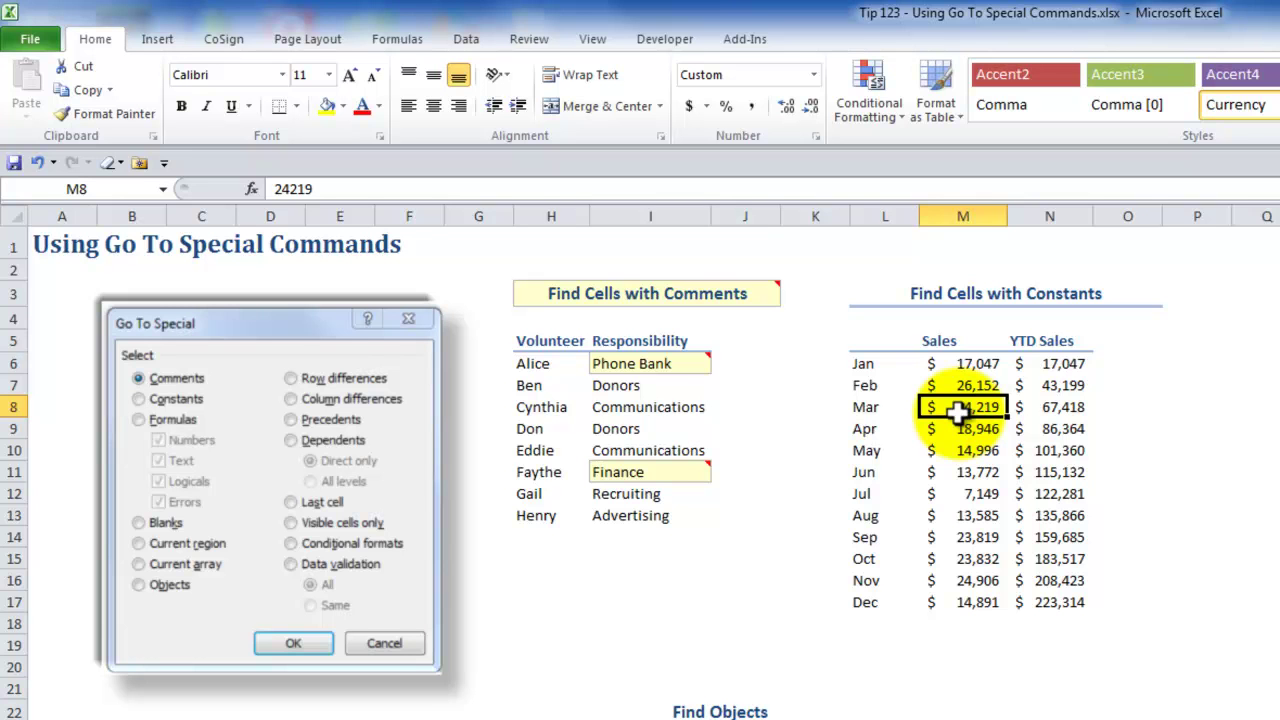
click(930, 252)
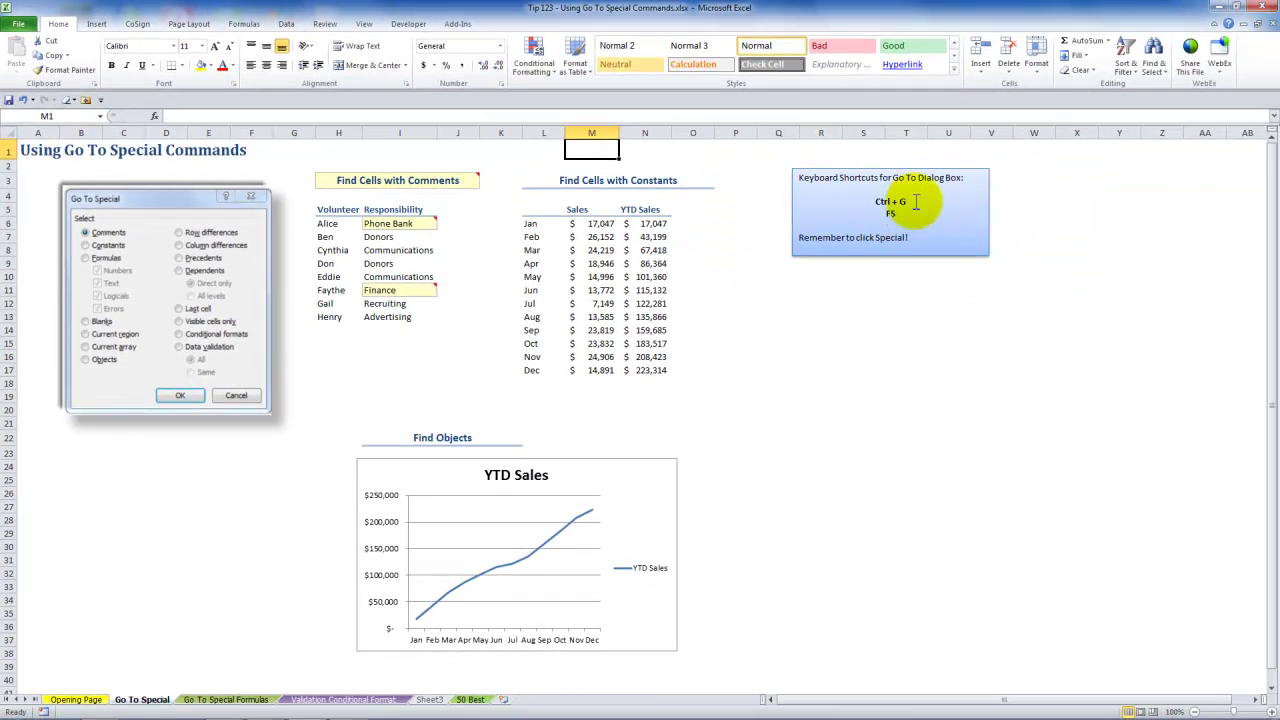
key(ctrl+g)
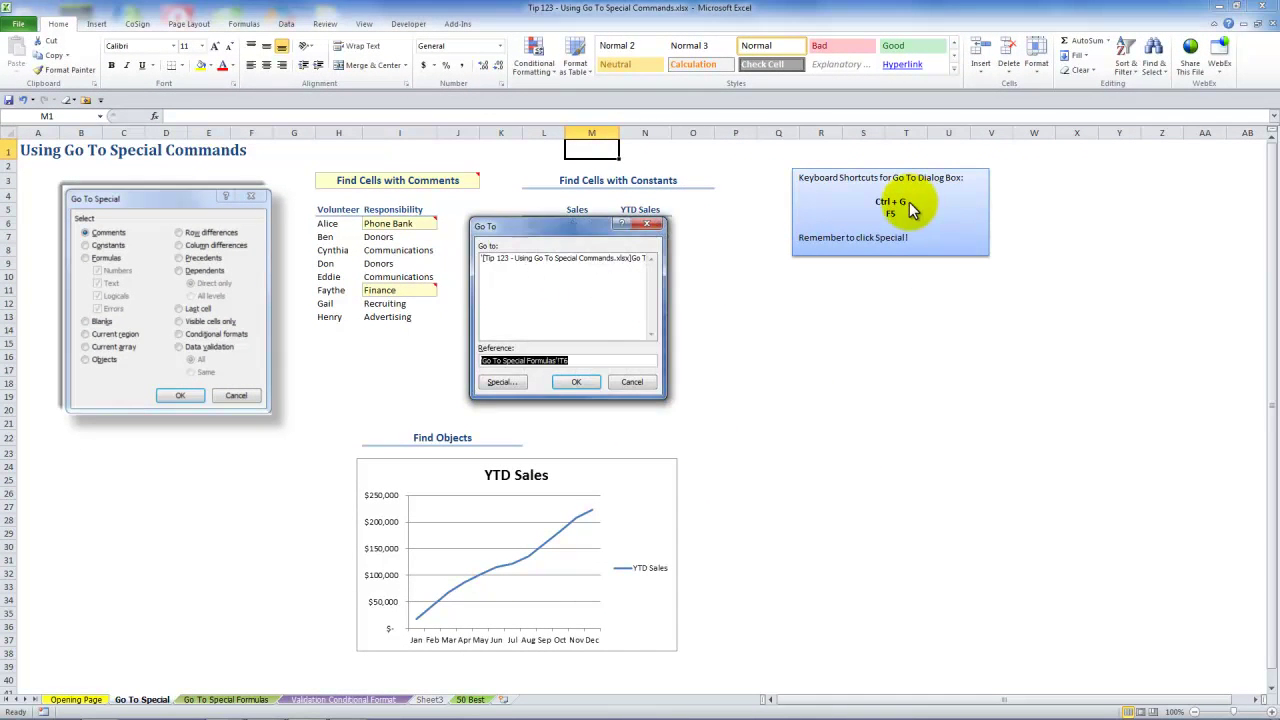
drag(570, 228, 810, 285)
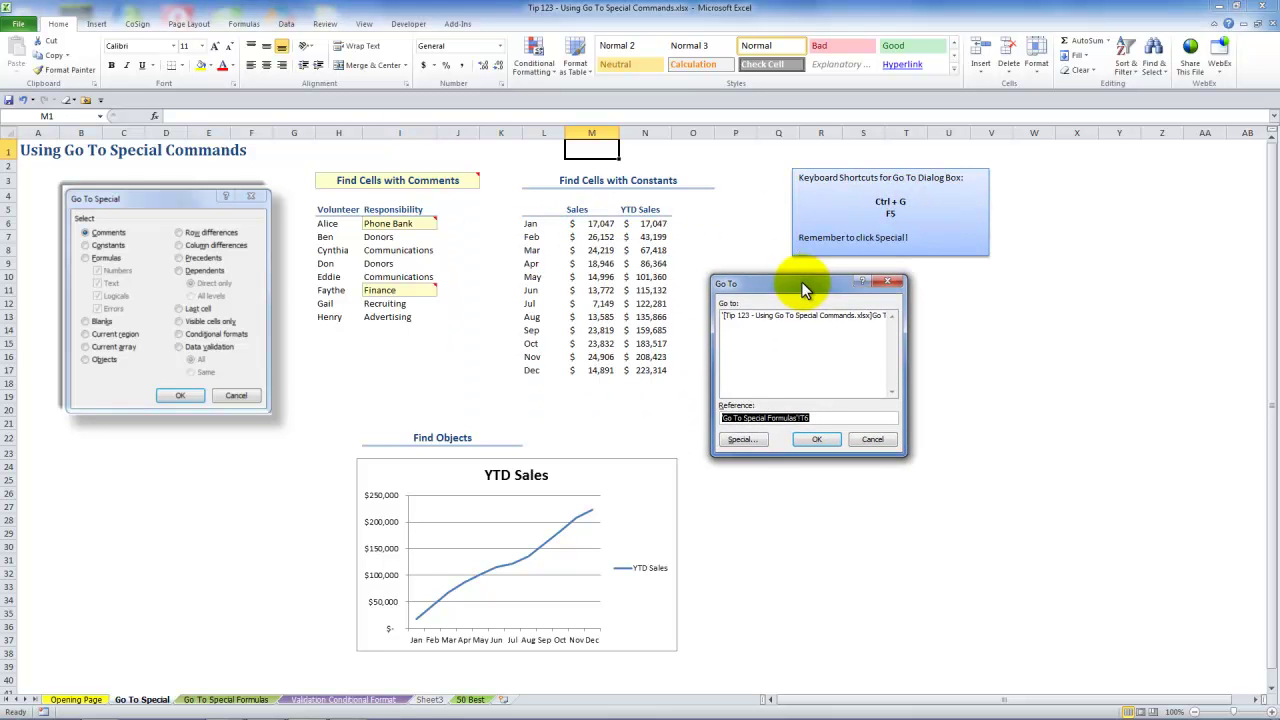
click(750, 440)
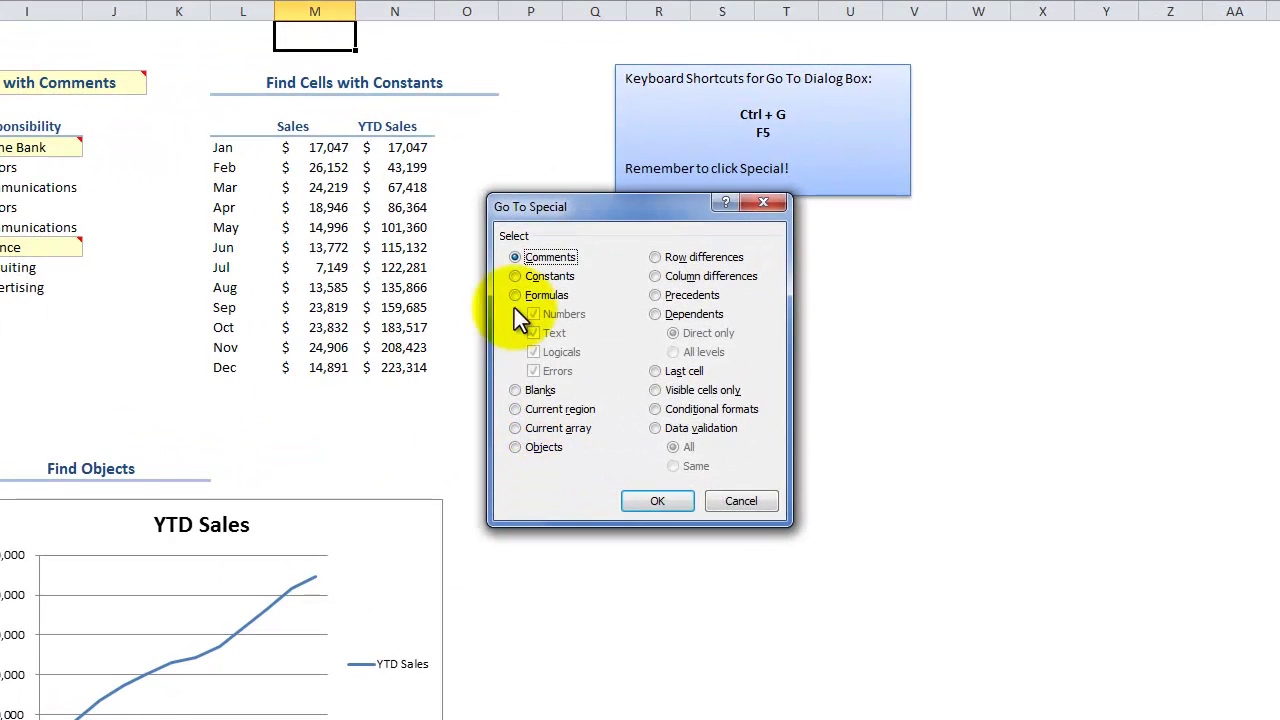
click(514, 274)
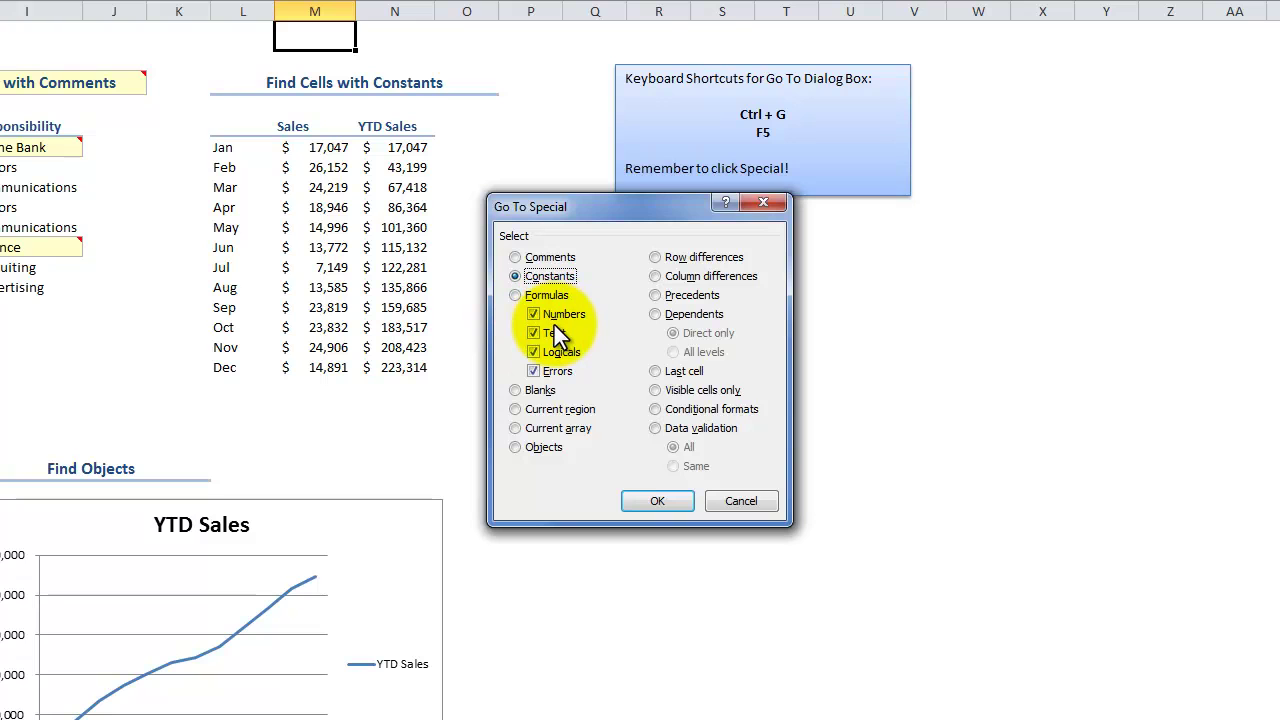
click(534, 350)
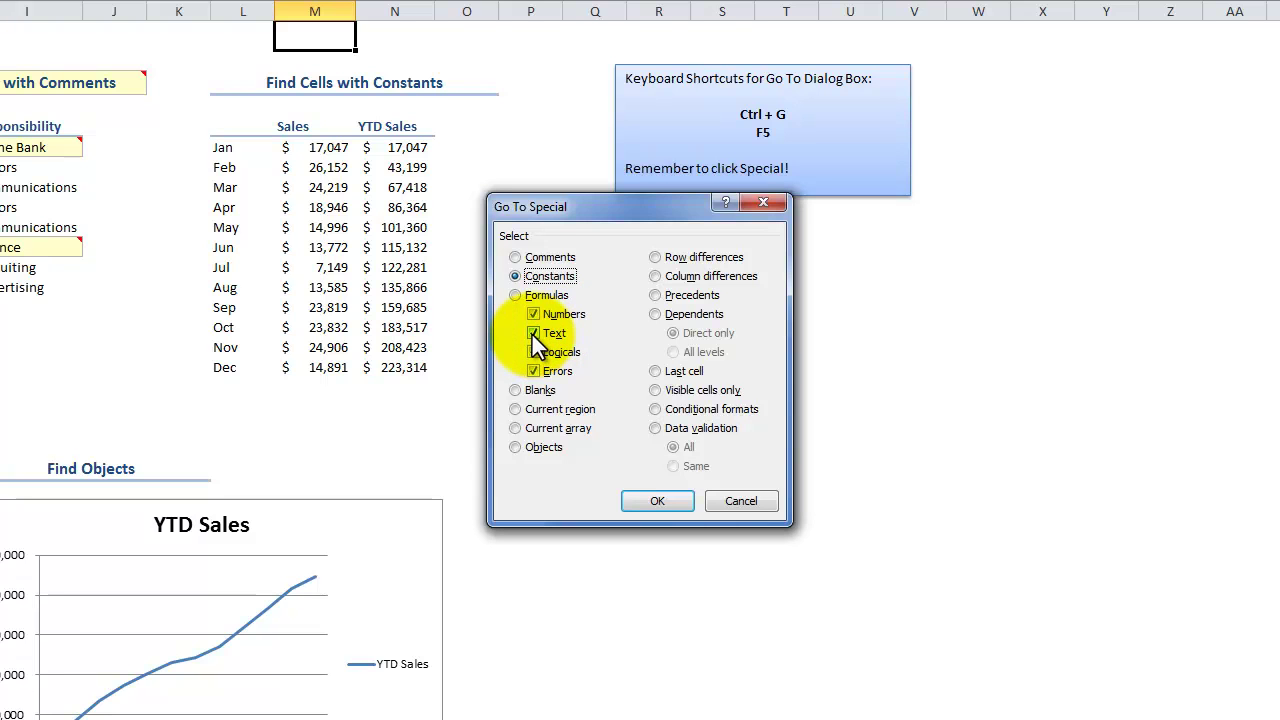
click(536, 333)
click(535, 351)
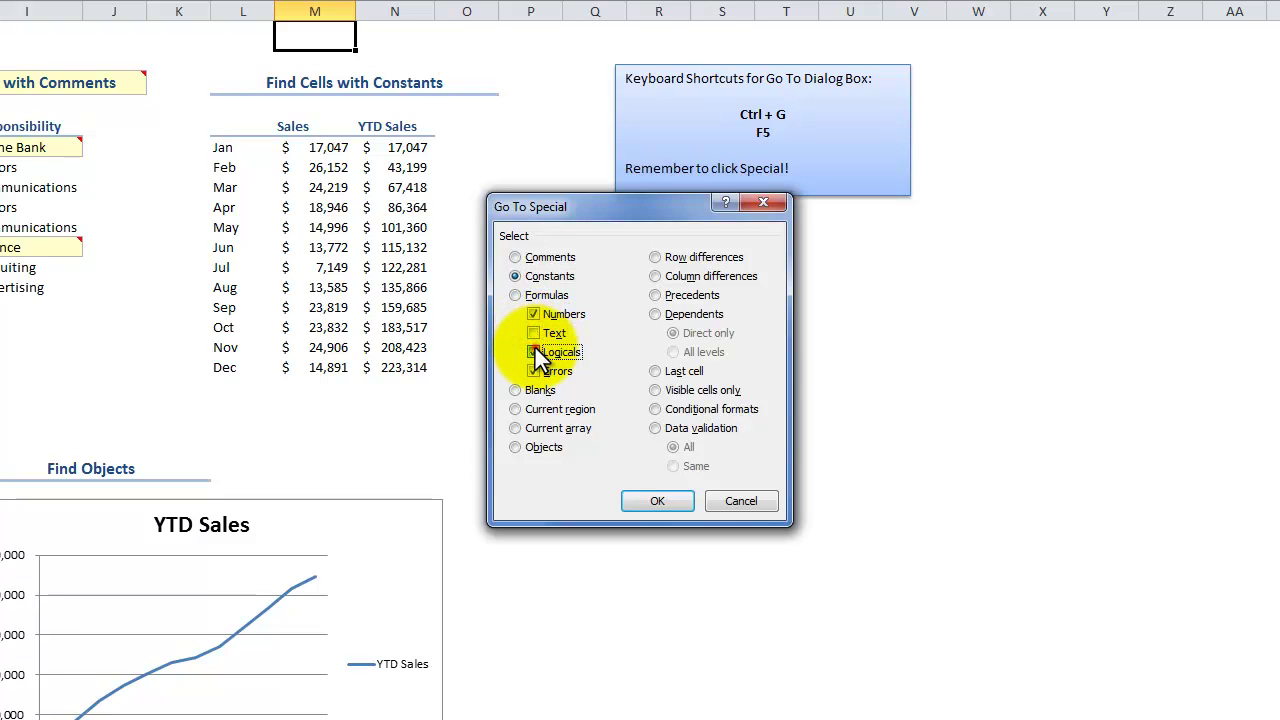
click(535, 352)
click(534, 371)
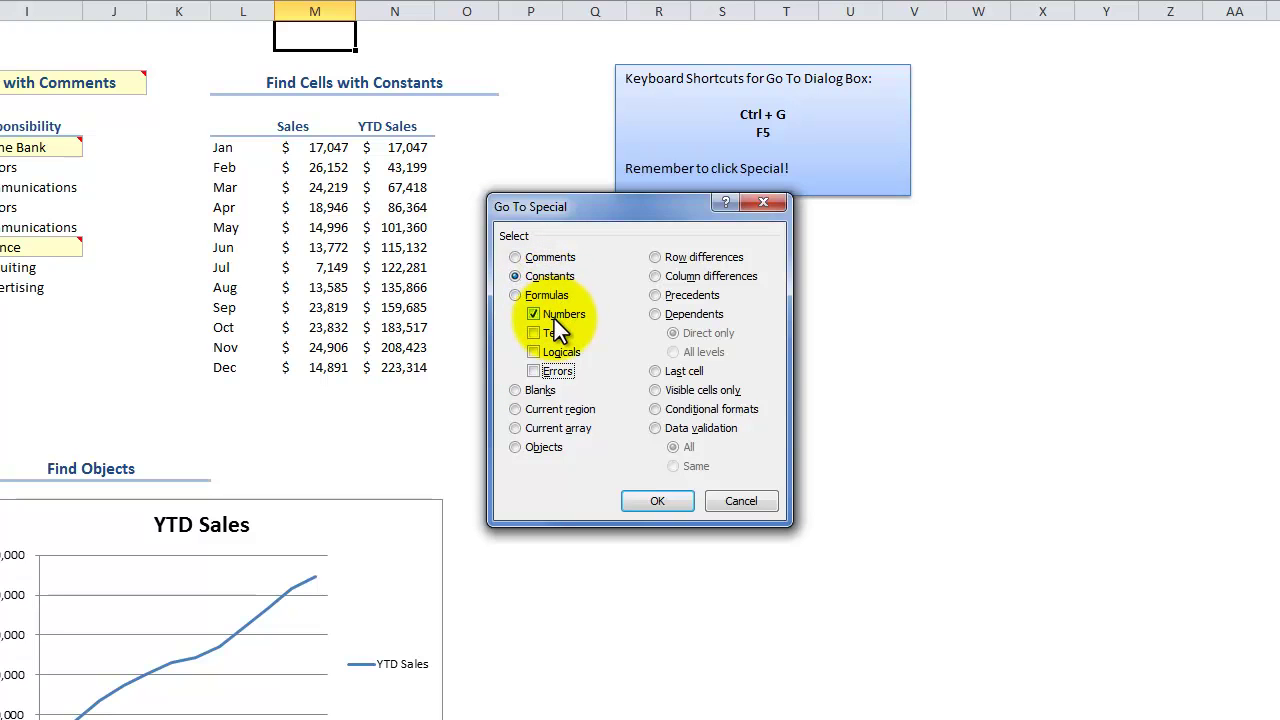
click(652, 499)
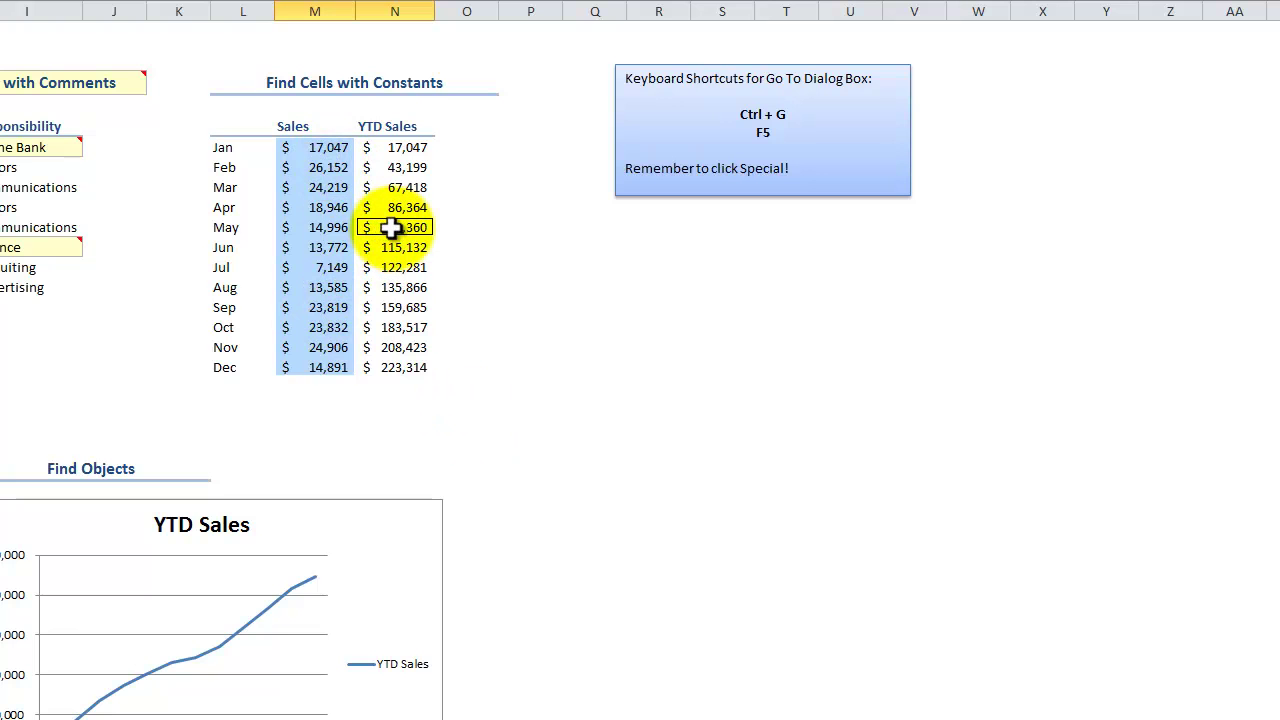
Apply the Check Cell style to the May YTD Sales cell N10 and compare it with the formulas in N9 and N11
click(390, 227)
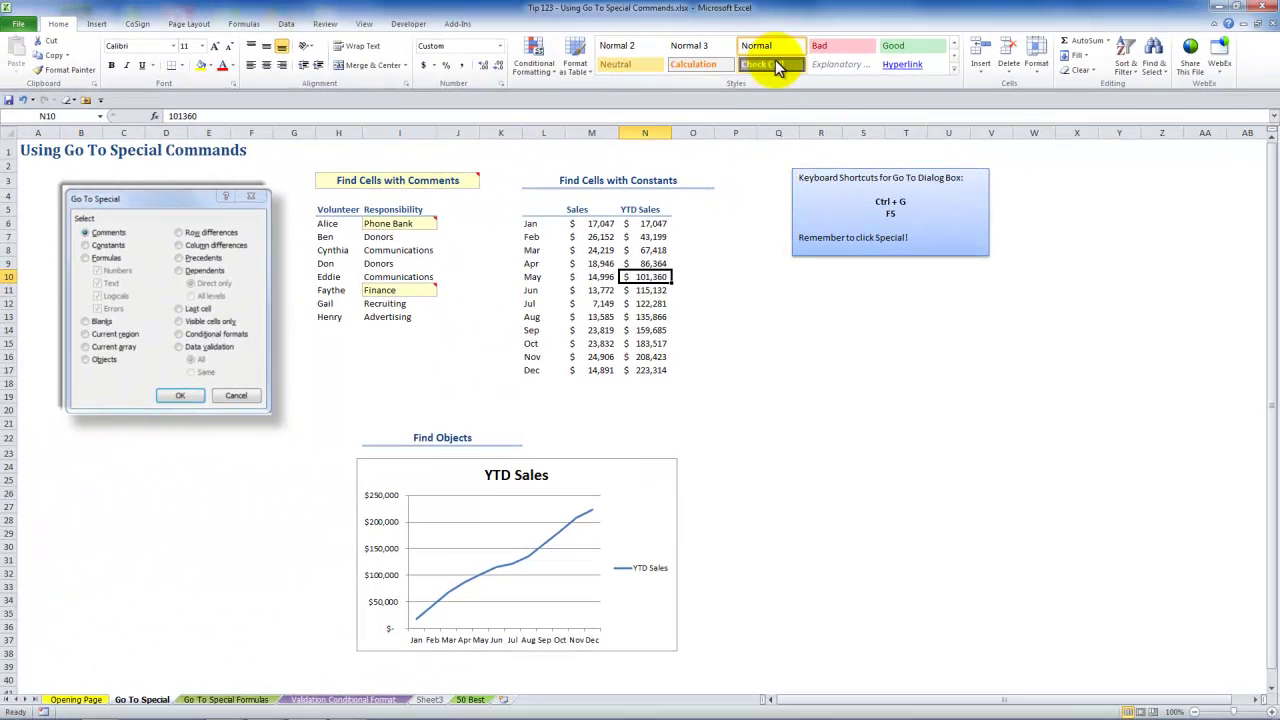
click(775, 65)
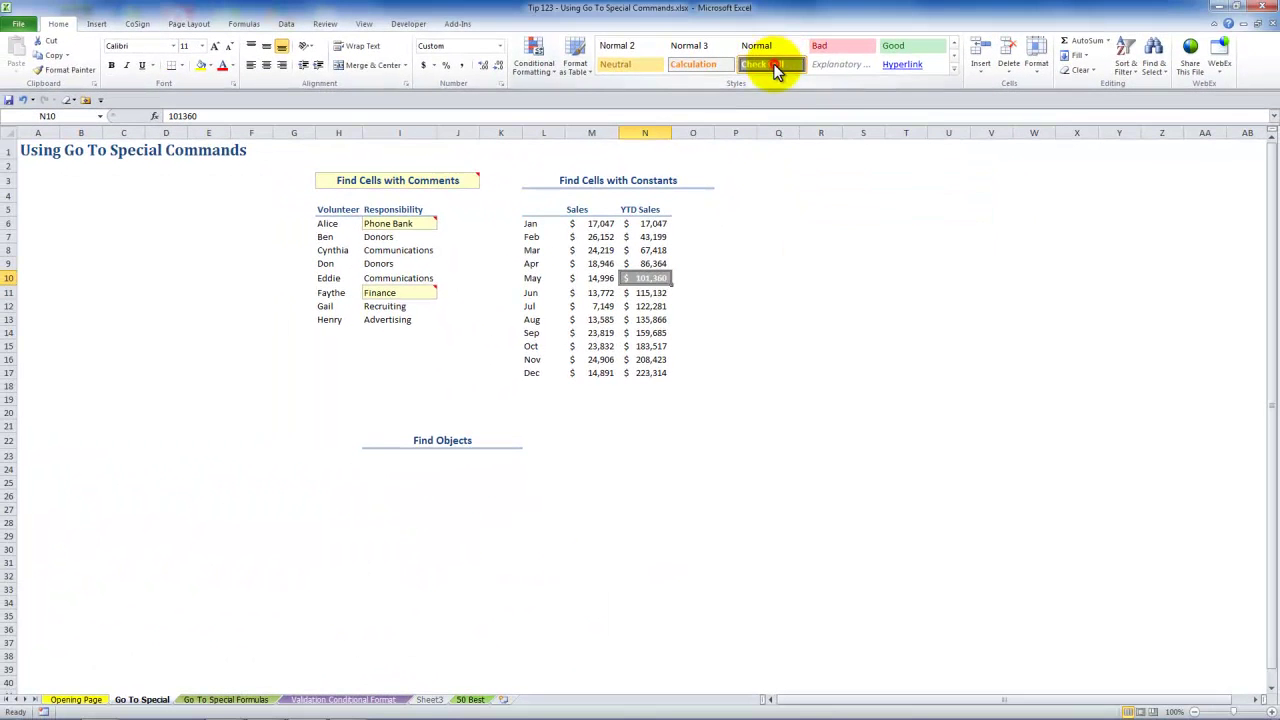
double_click(655, 263)
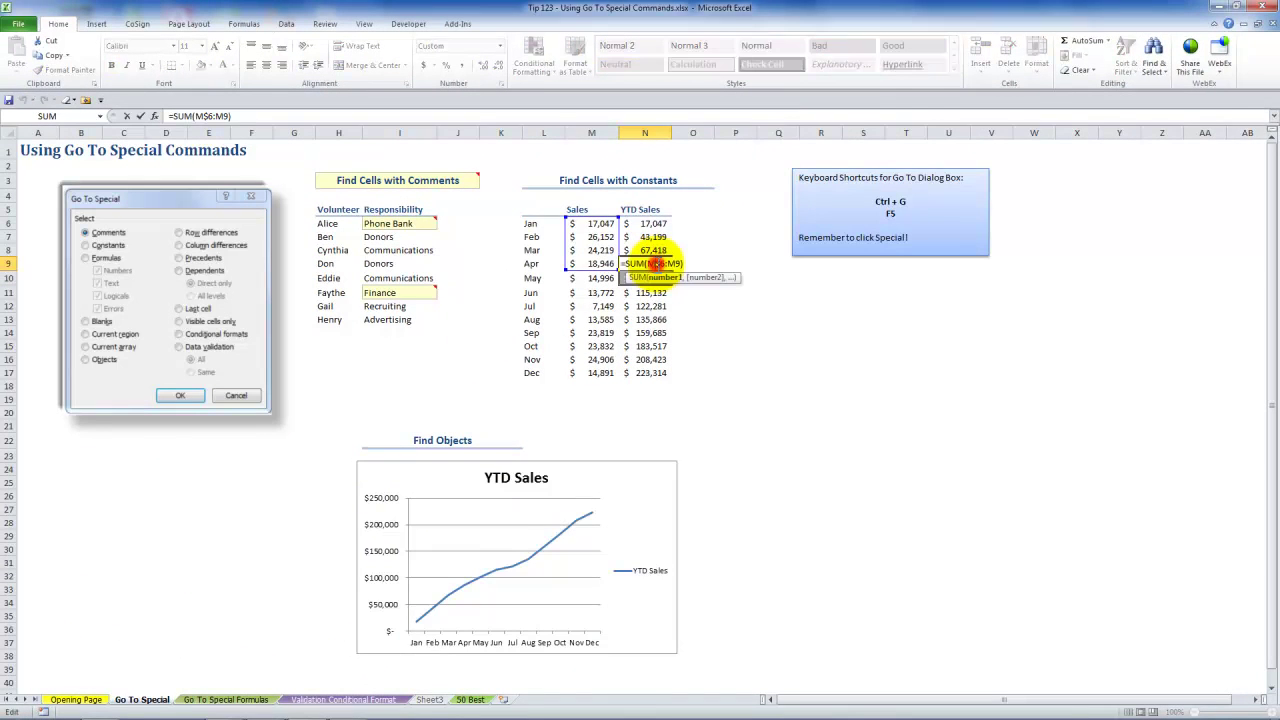
click(648, 291)
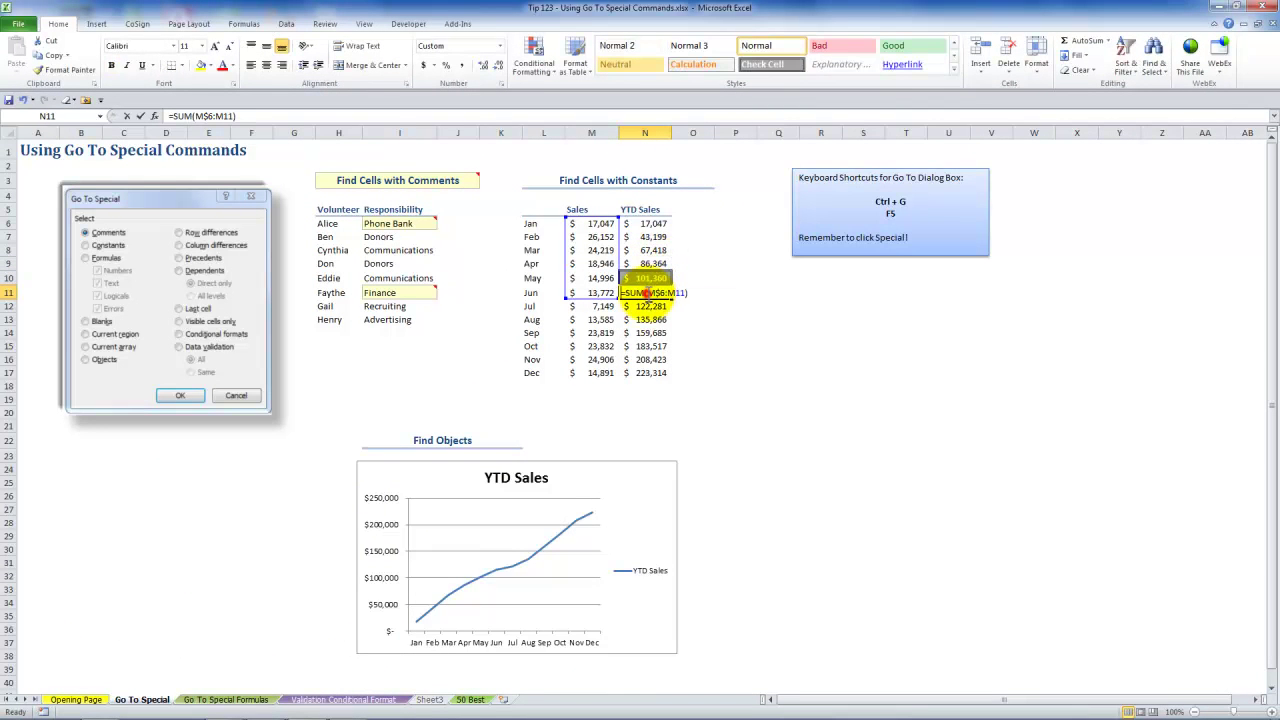
double_click(647, 292)
click(648, 278)
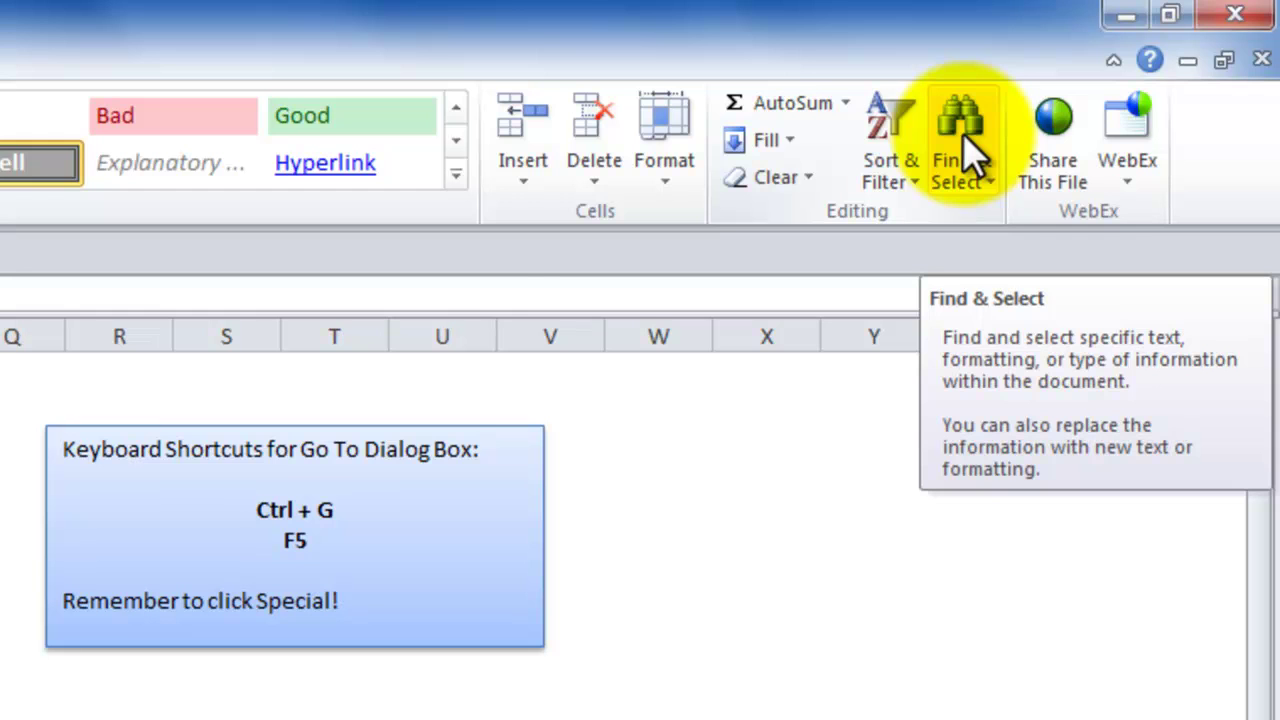
Add the Find & Select command to the Quick Access Toolbar
right_click(965, 135)
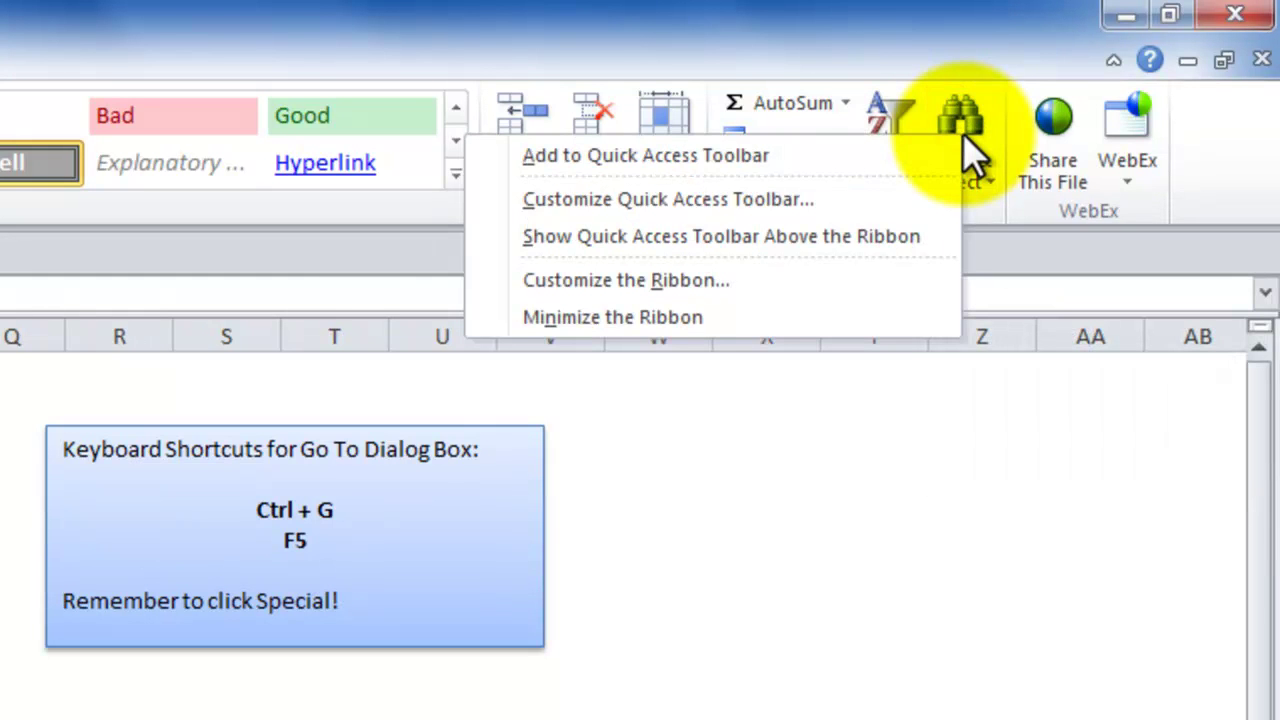
click(862, 155)
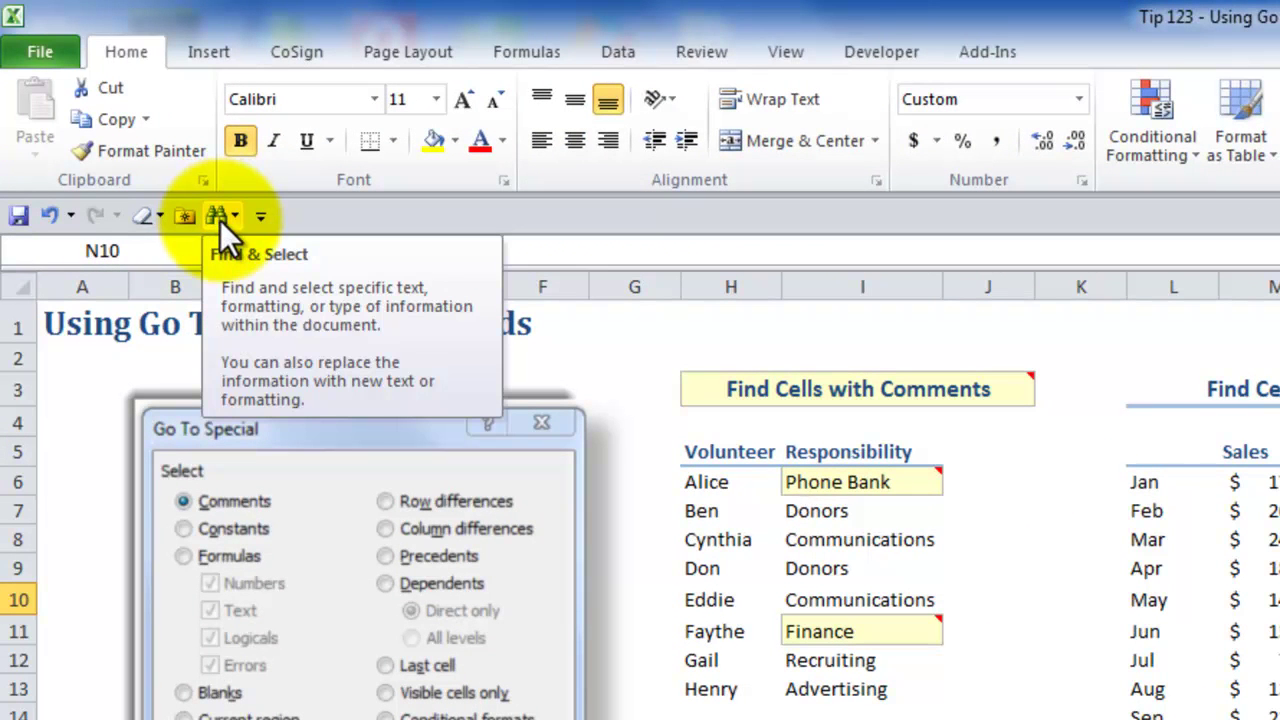
Select all objects on the worksheet using the Objects option of Go To Special
click(237, 220)
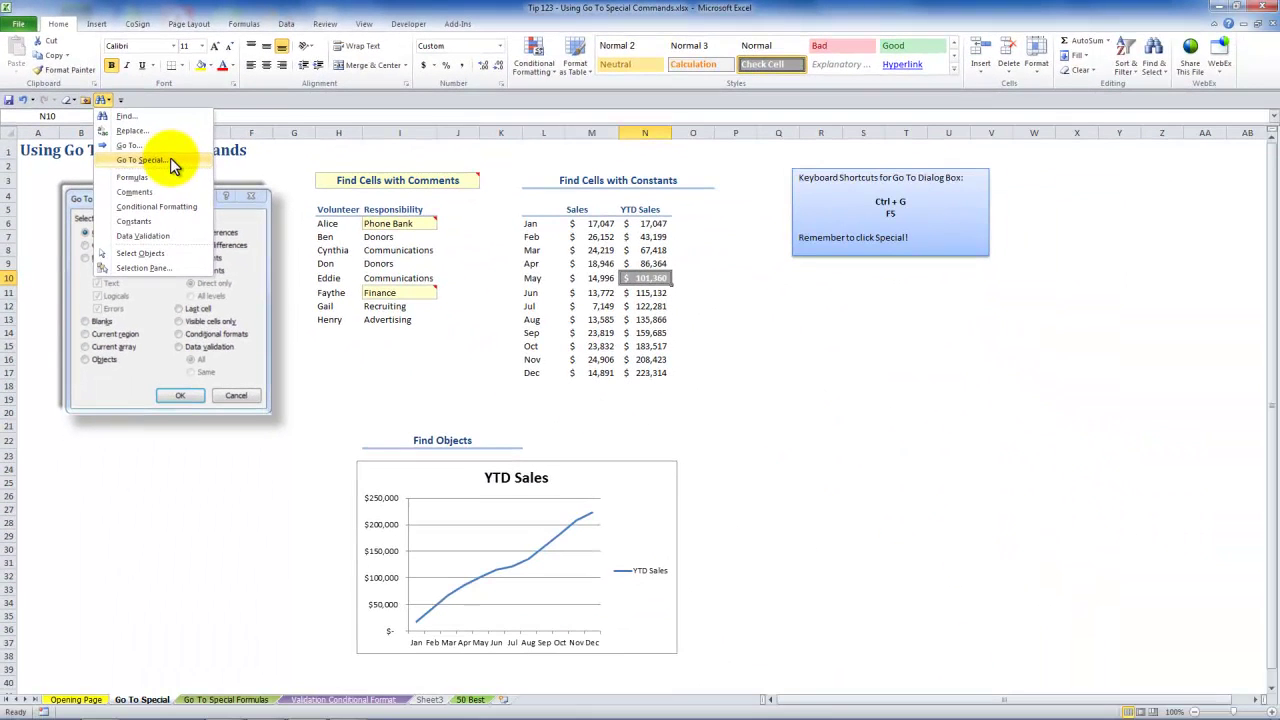
click(169, 158)
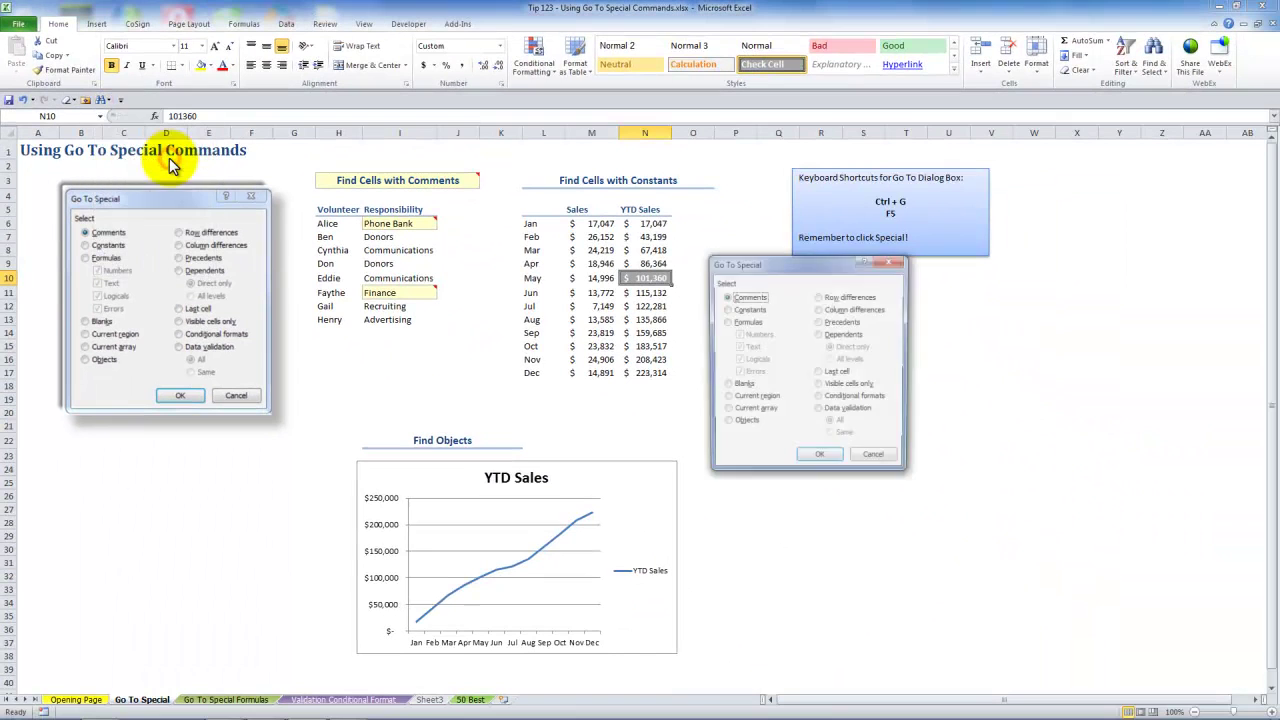
drag(745, 257, 438, 212)
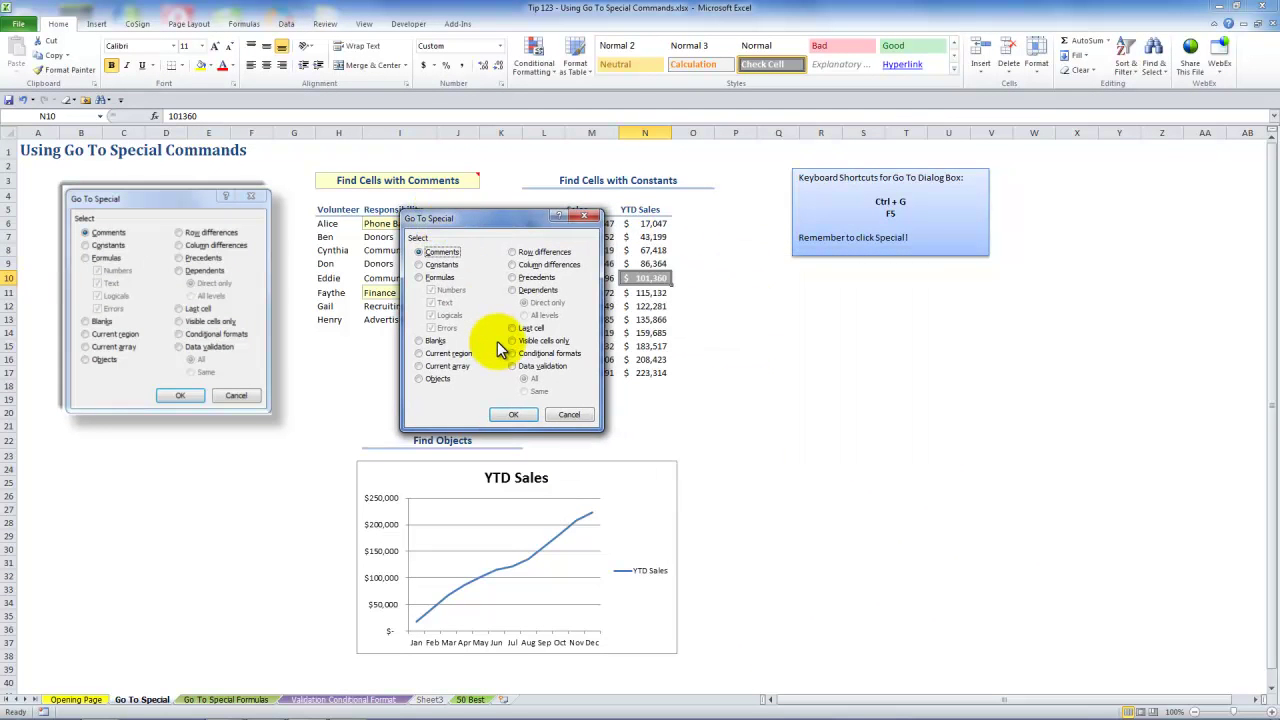
click(419, 379)
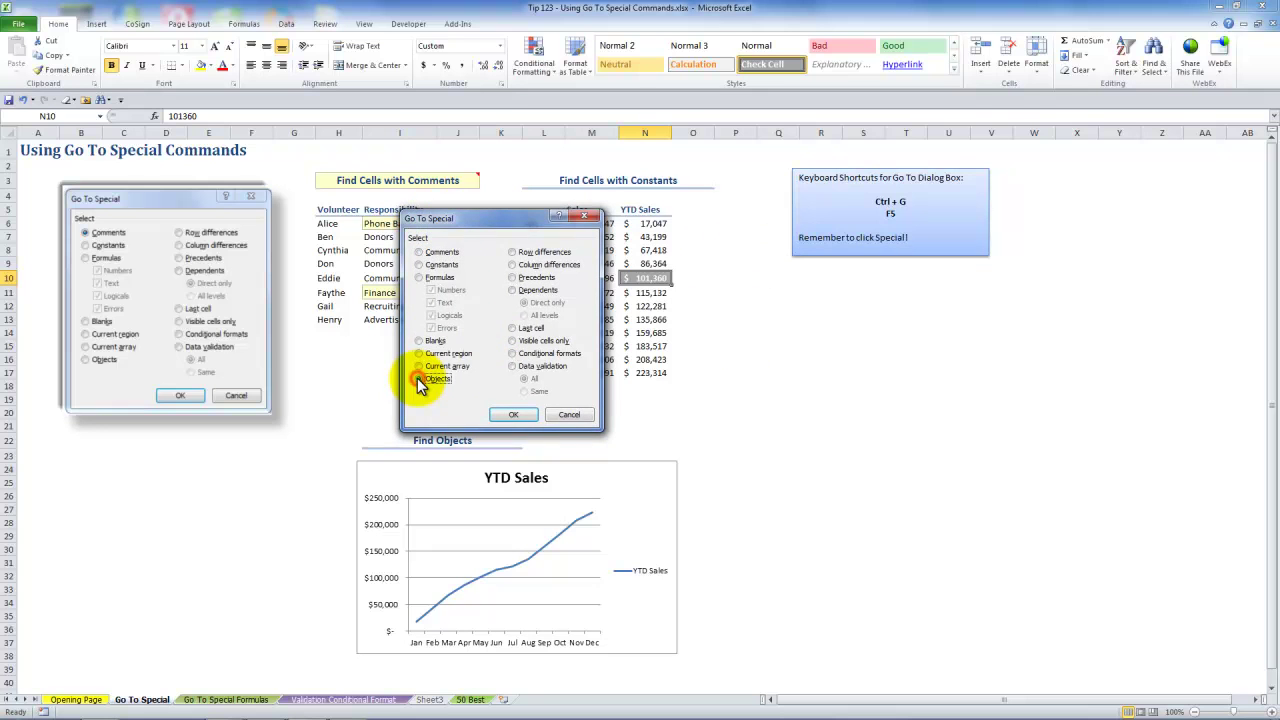
click(509, 416)
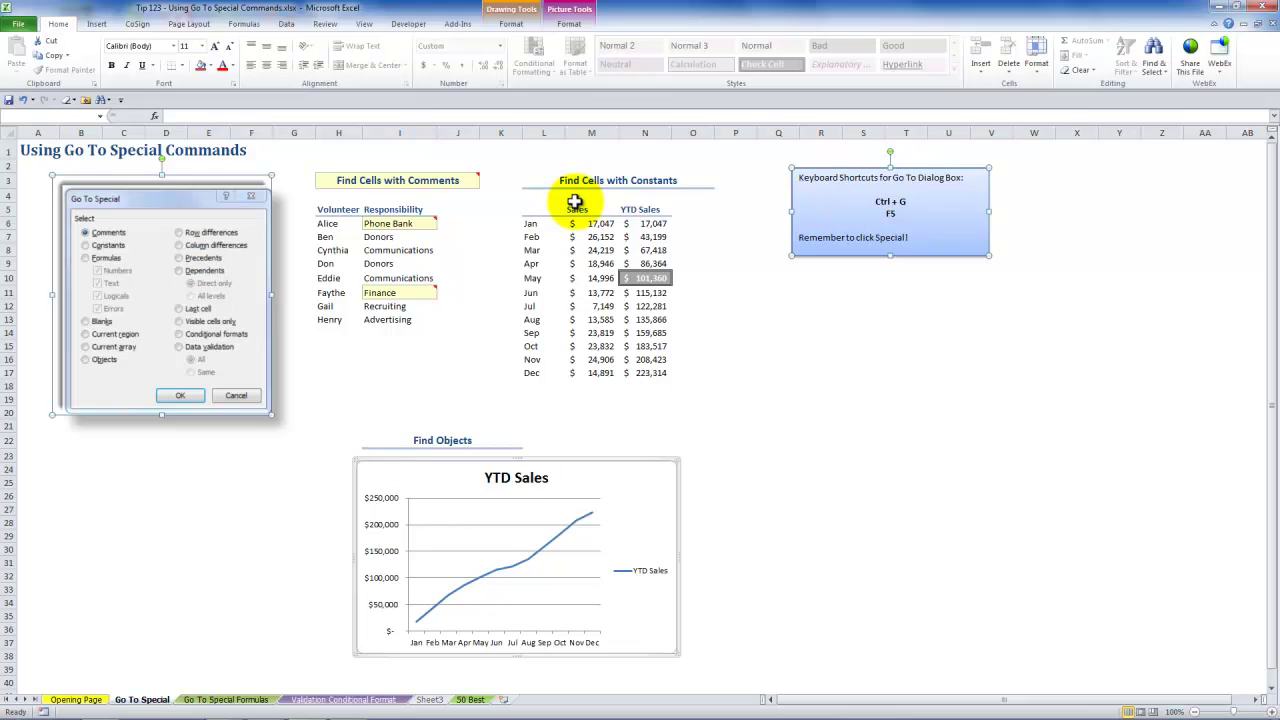
Cycle the selection through the worksheet's individual objects, ending on the picture of the Go To Special dialog
key(Tab)
key(Tab)
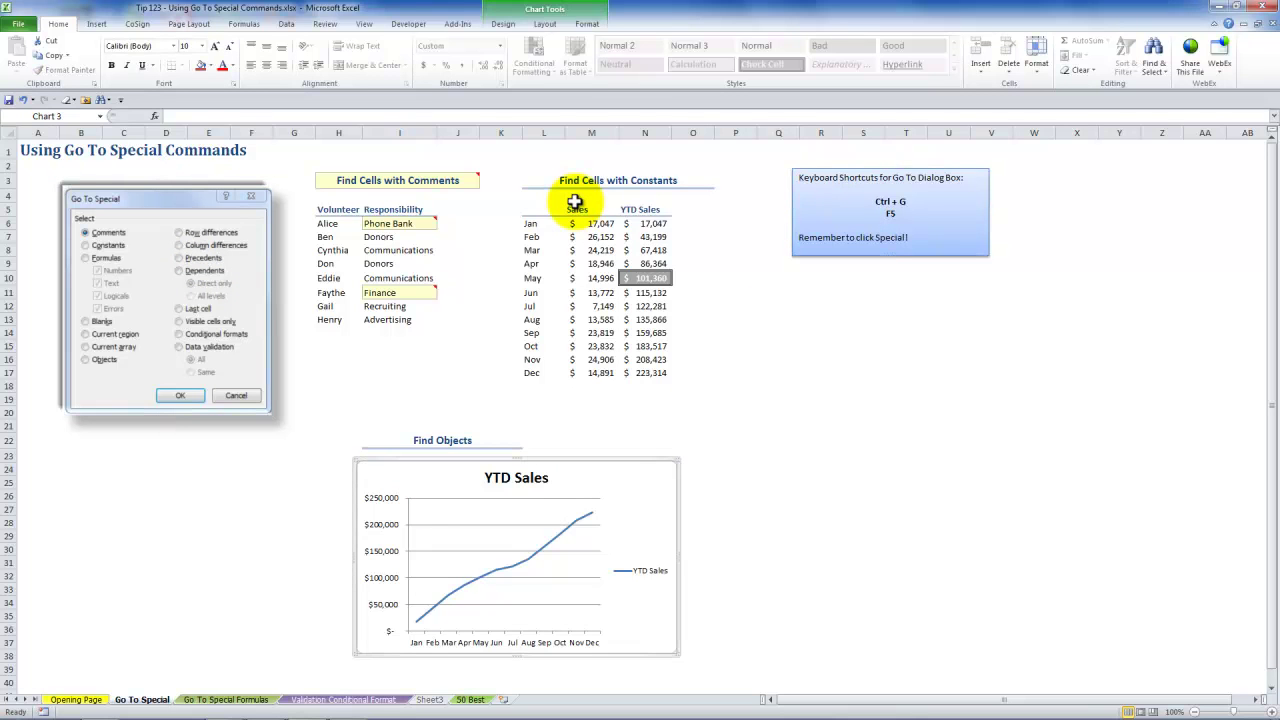
key(Tab)
key(Tab)
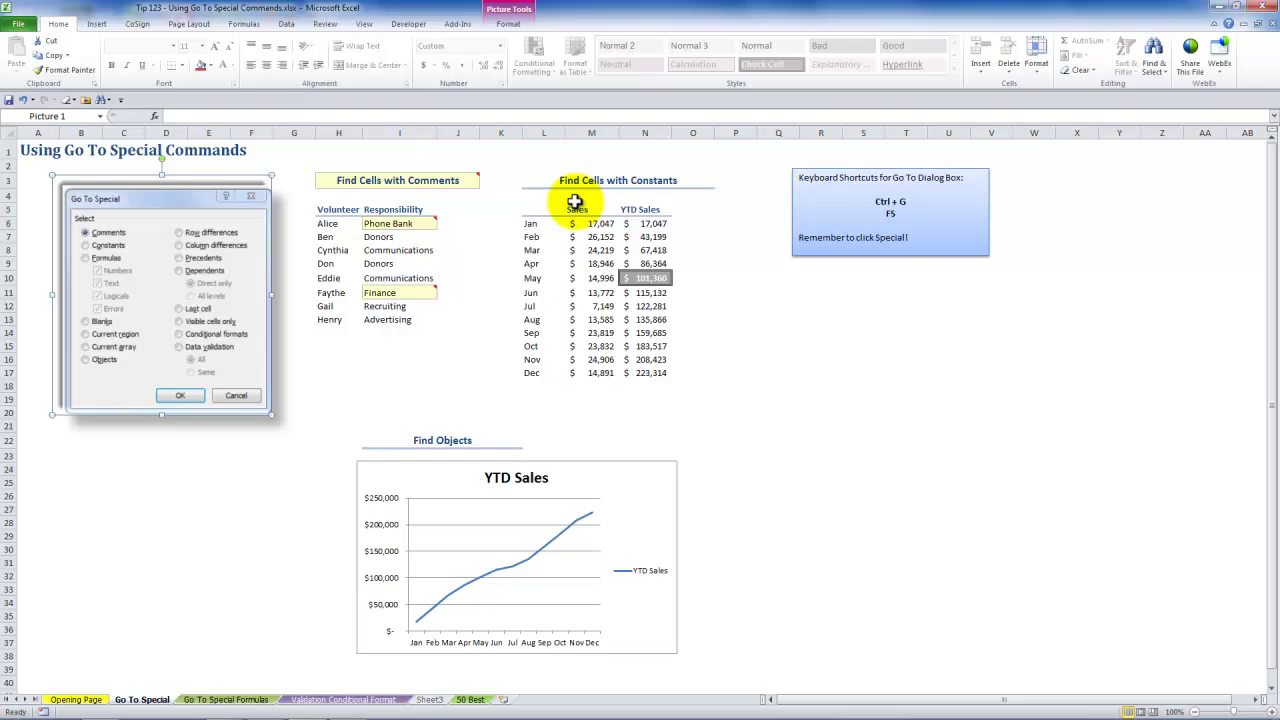
Move the object selection to the YTD Sales chart, and switch to the Go To Special Formulas worksheet
key(Tab)
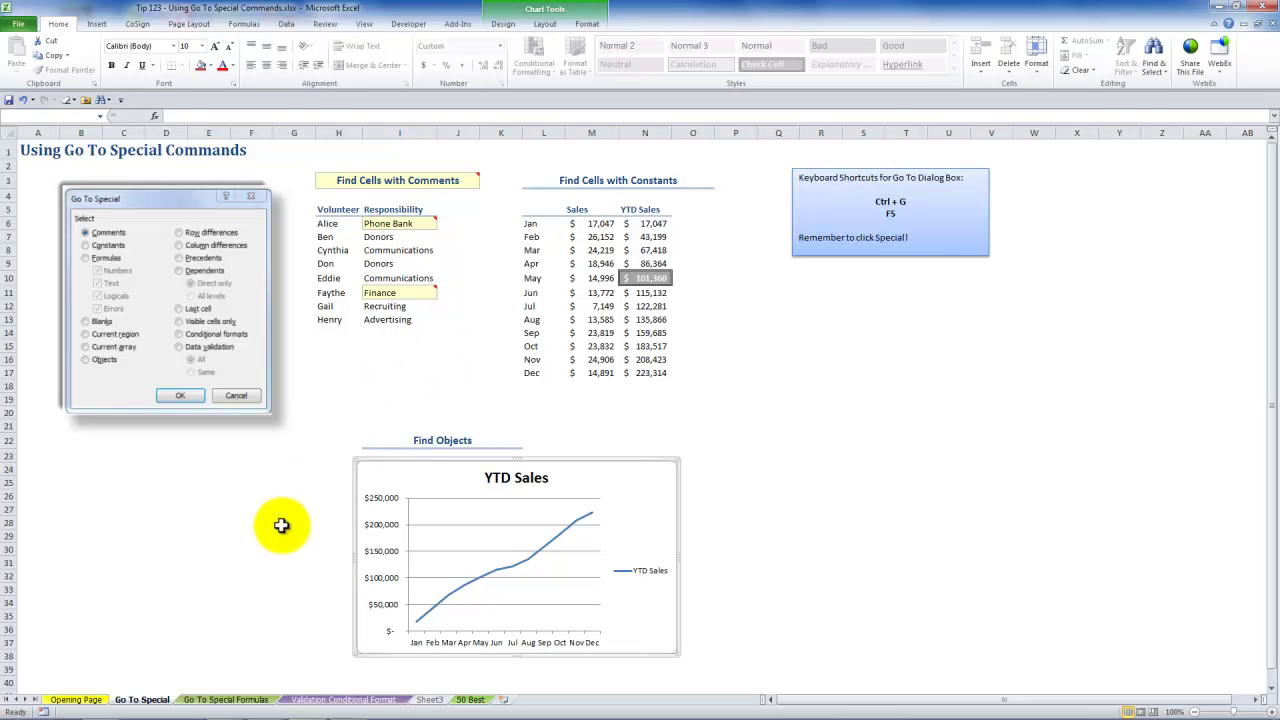
click(220, 699)
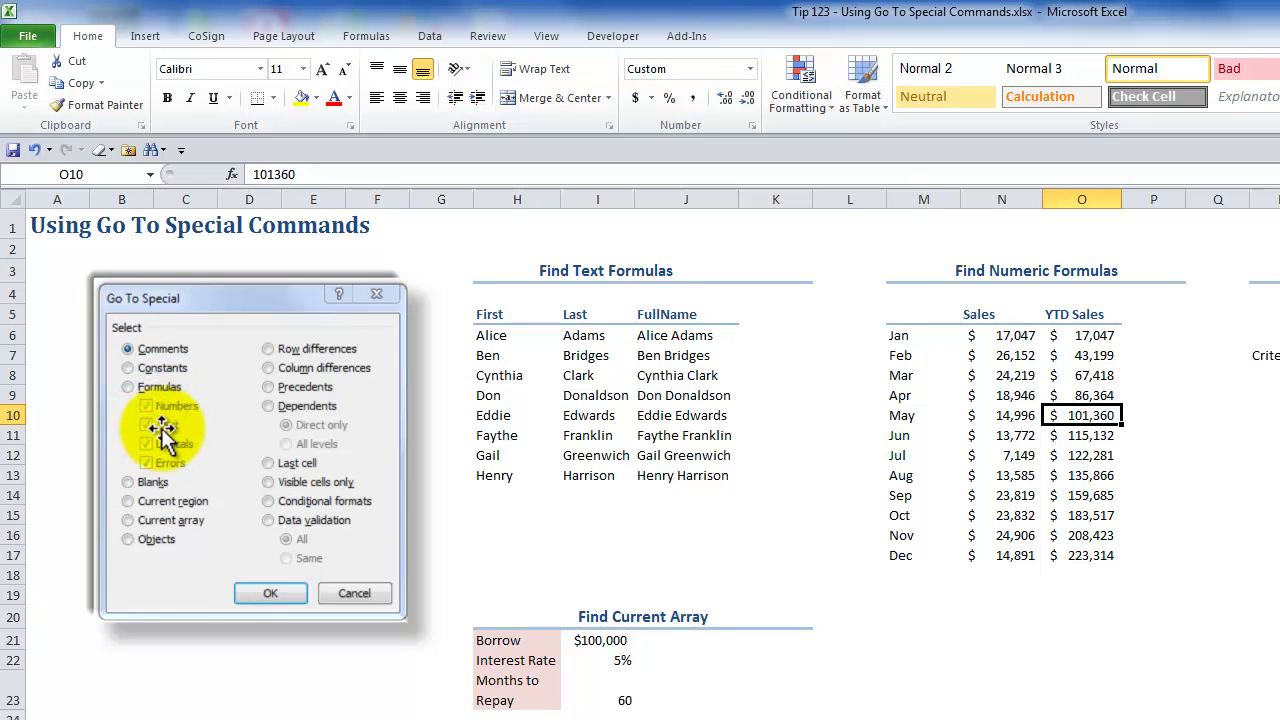
Starting from the empty cell H1, select all formula cells on the sheet with the Formulas command of Find & Select
click(504, 258)
click(506, 237)
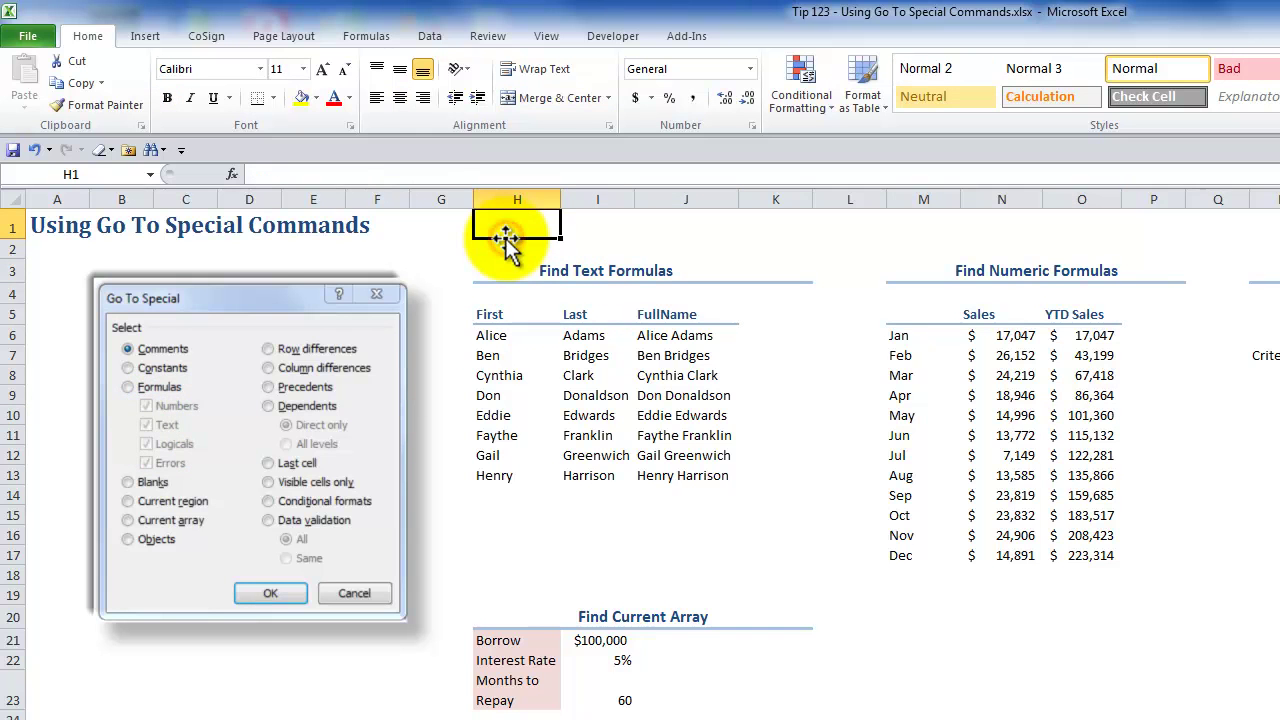
click(160, 150)
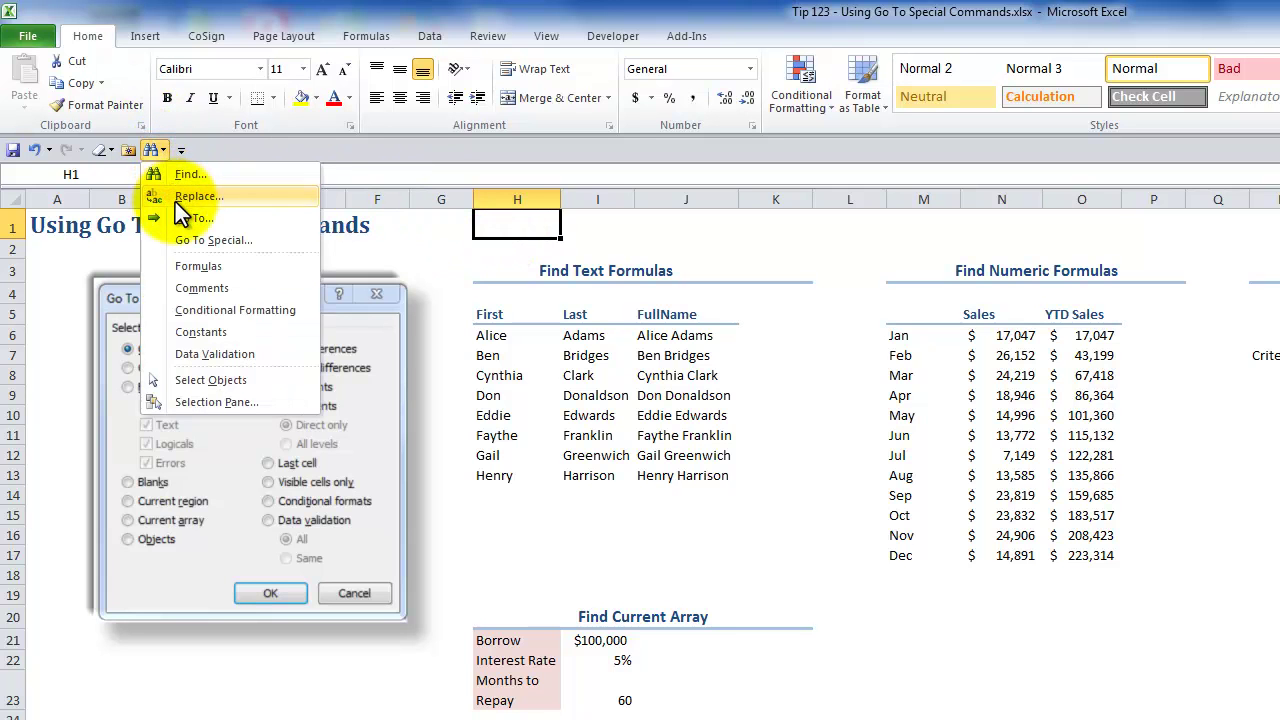
click(193, 265)
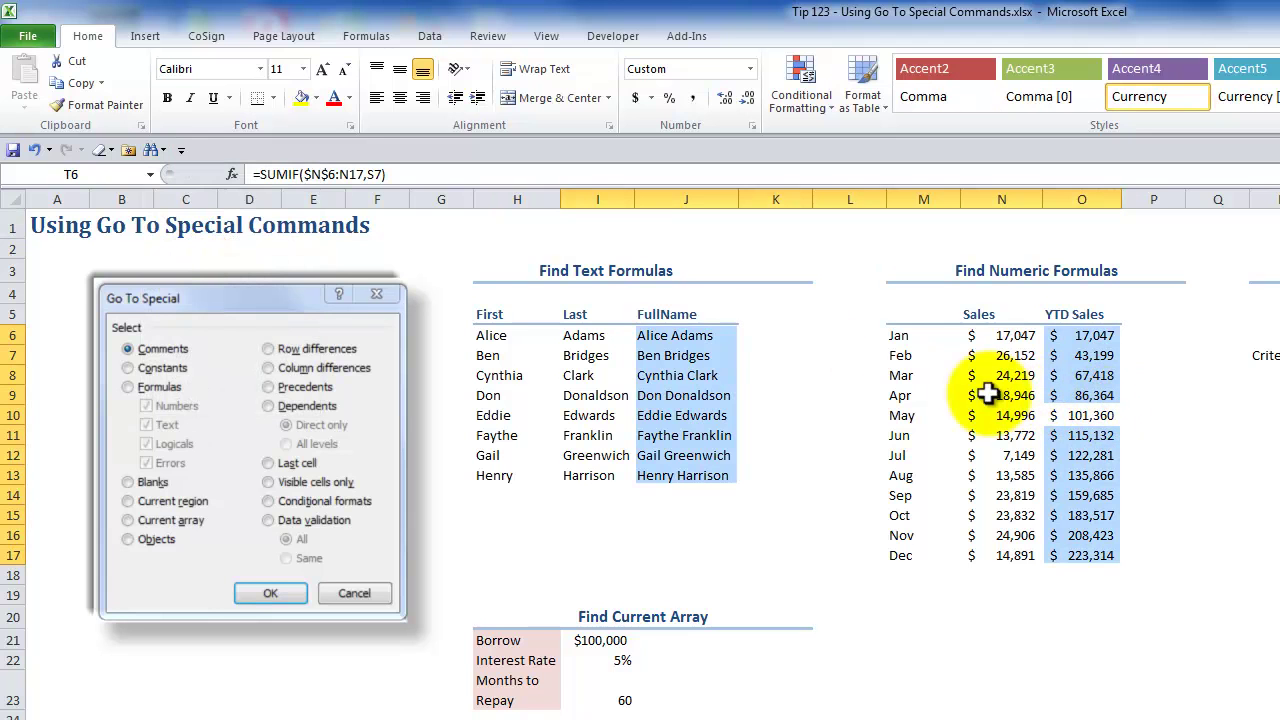
Select only formulas that return text using Go To Special with Numbers, Logicals and Errors excluded, and inspect the FullName formula in J6
click(161, 150)
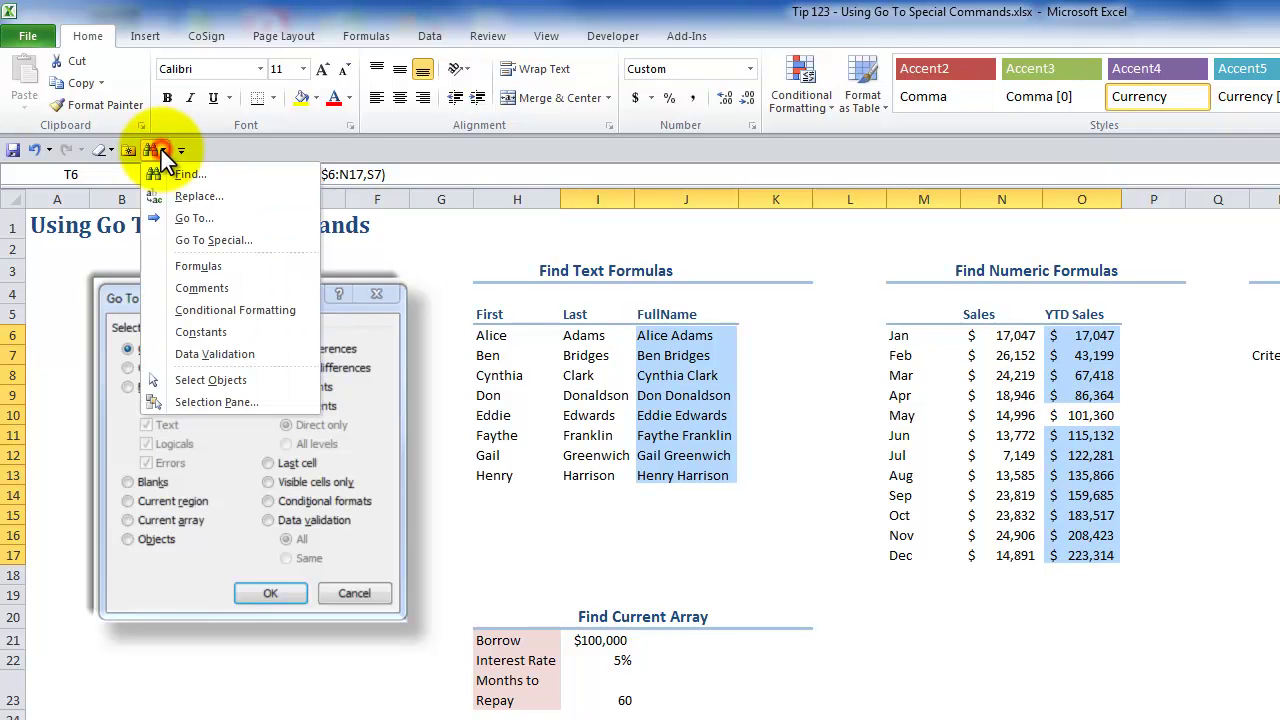
click(216, 241)
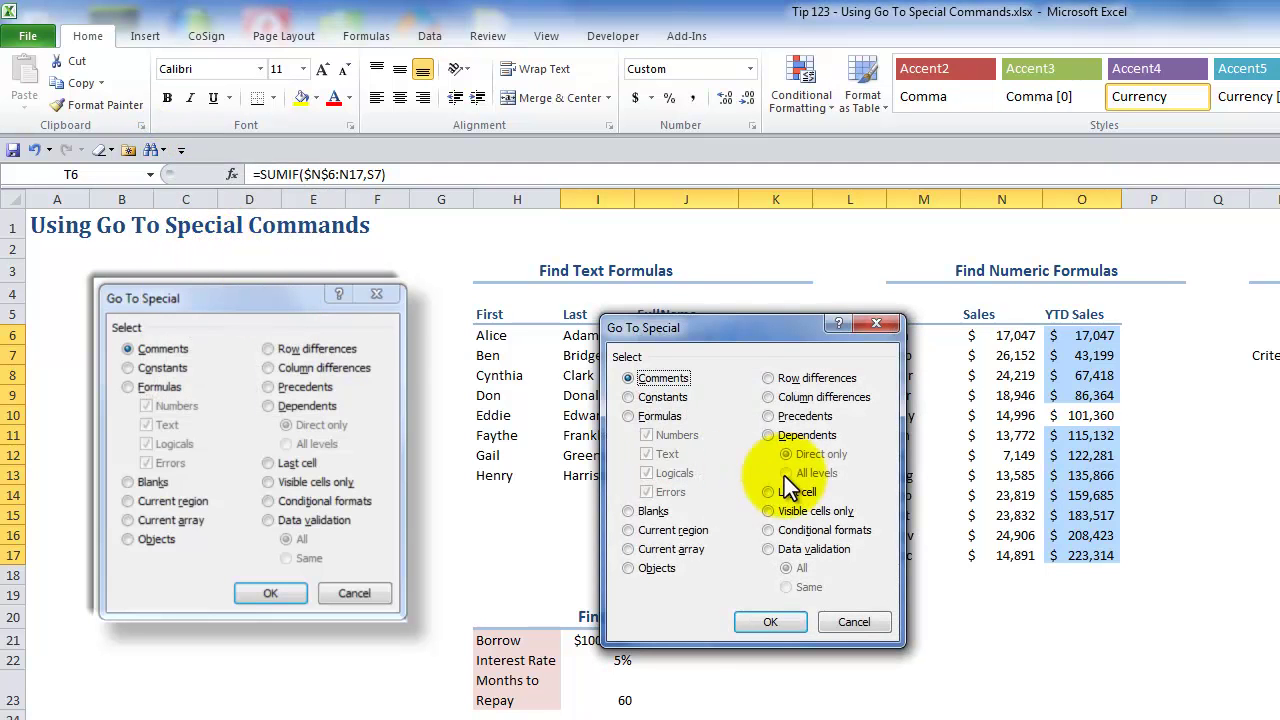
click(627, 413)
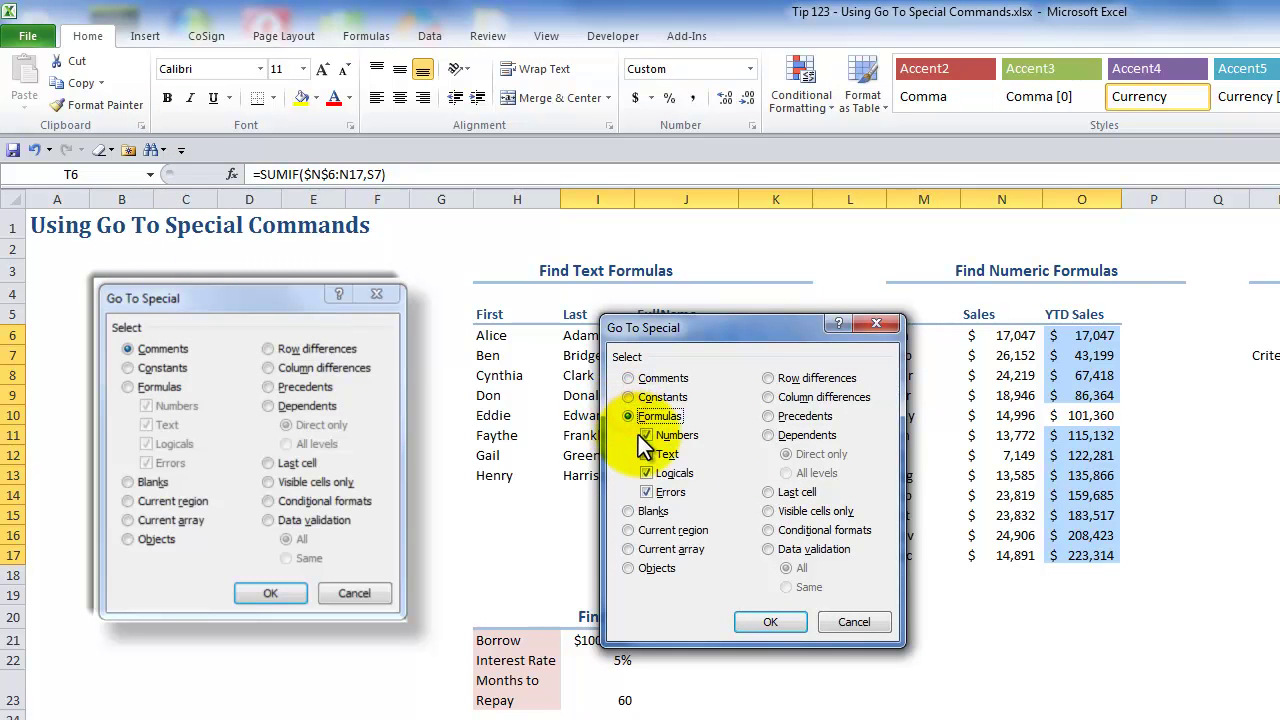
click(646, 435)
click(646, 472)
click(645, 491)
click(770, 621)
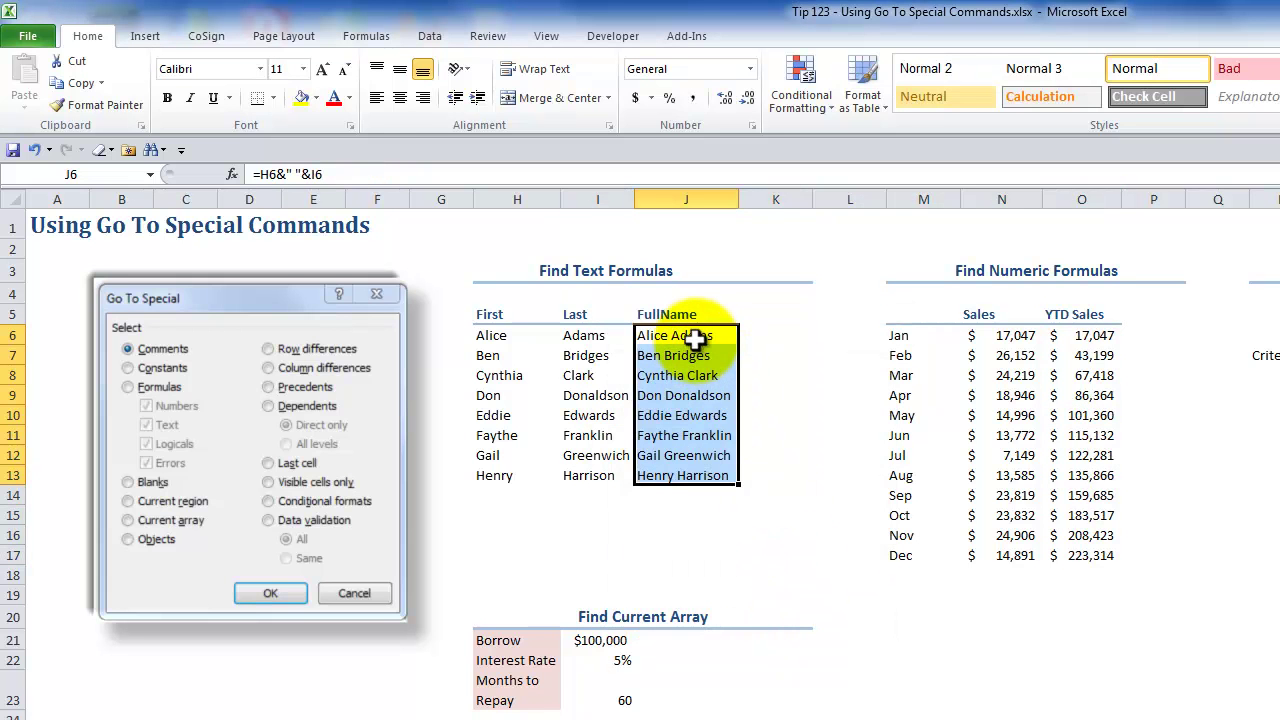
double_click(697, 336)
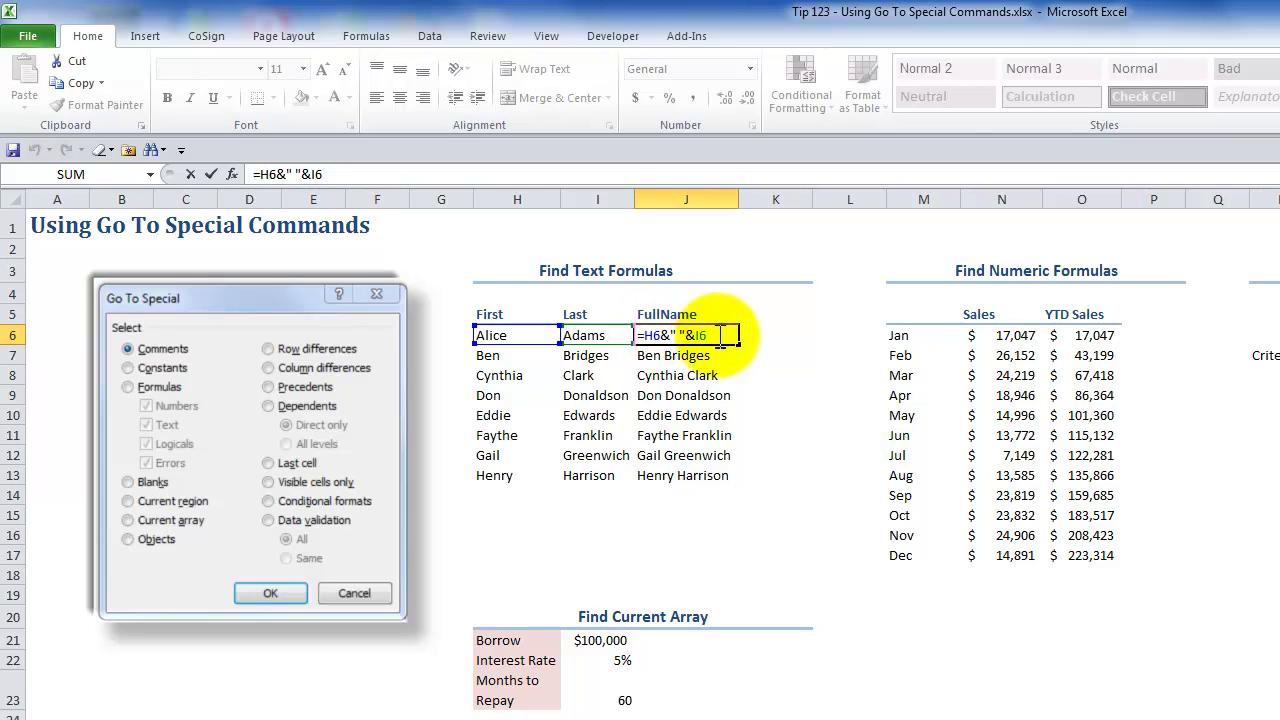
key(Escape)
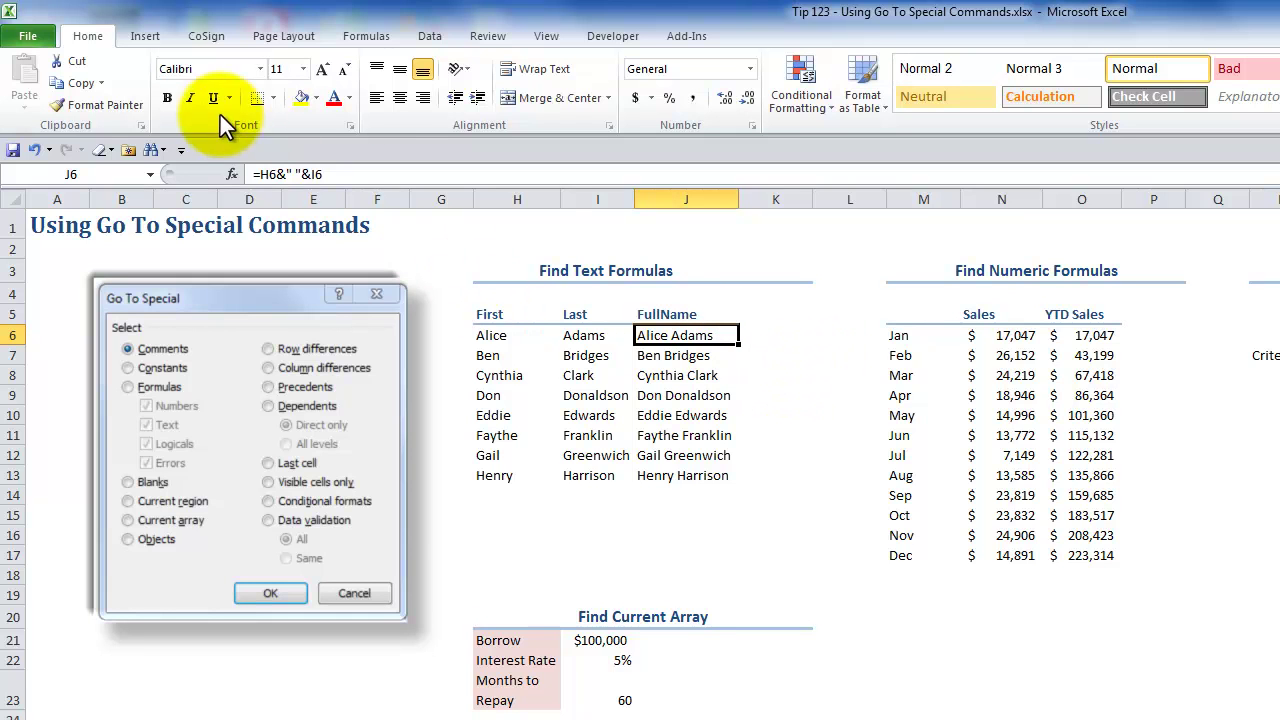
Select only formulas that return numbers using Go To Special with Text, Logicals and Errors excluded, and check the content of O10
click(773, 230)
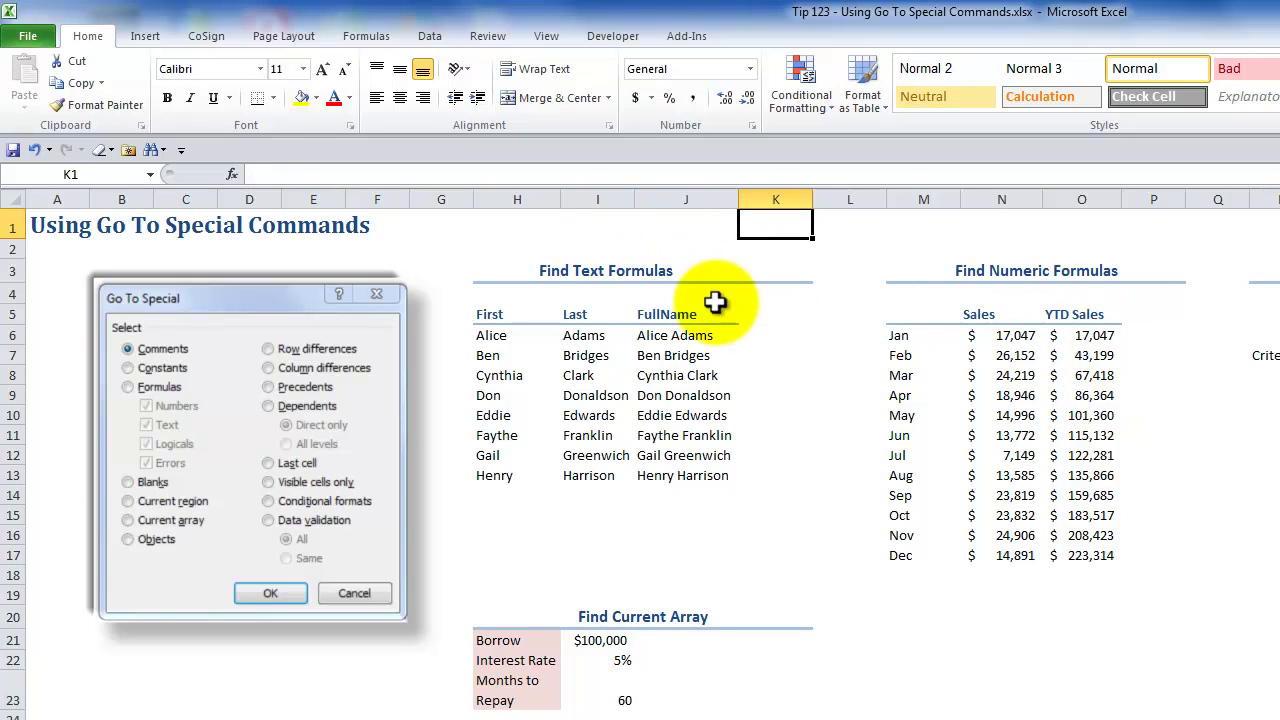
click(163, 151)
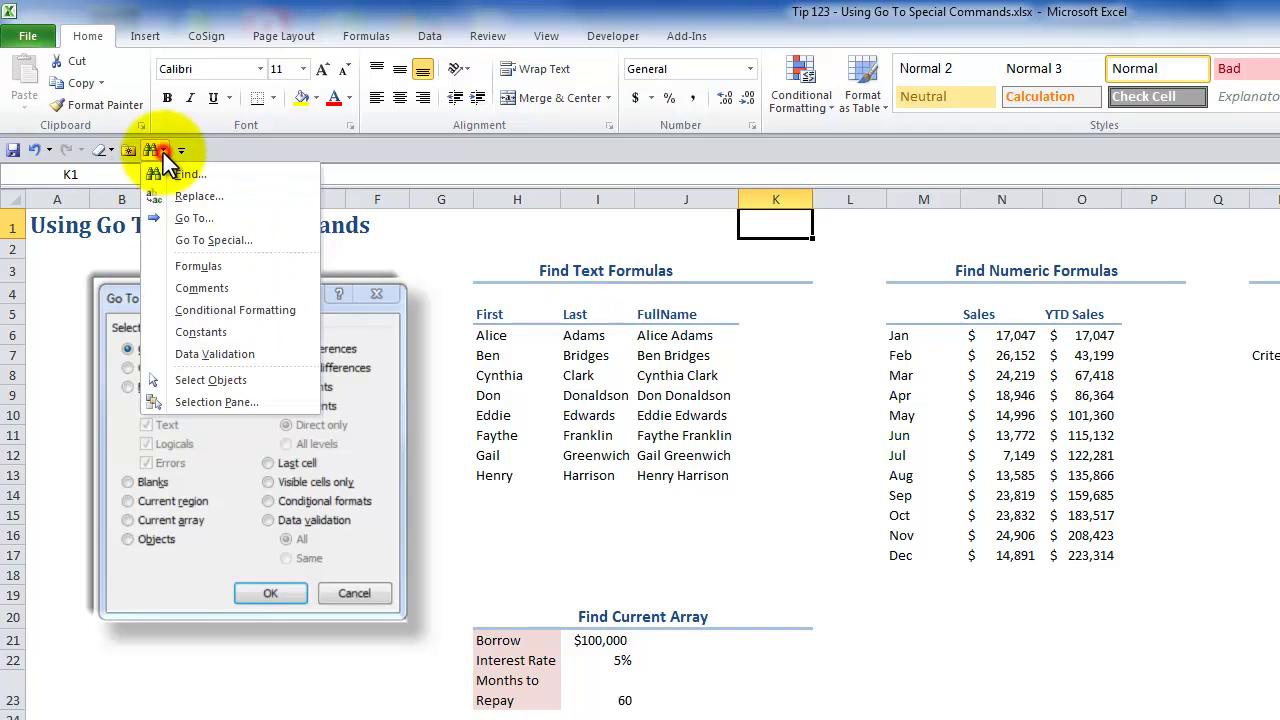
click(203, 240)
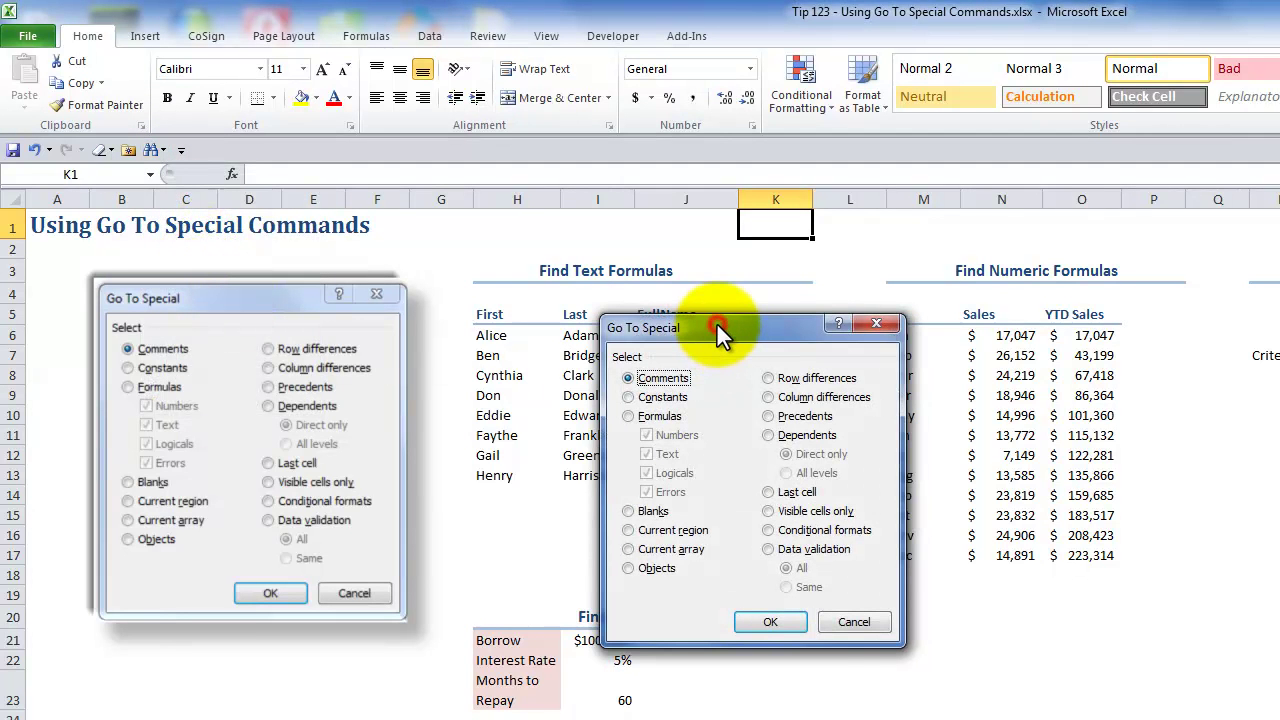
drag(715, 326, 667, 312)
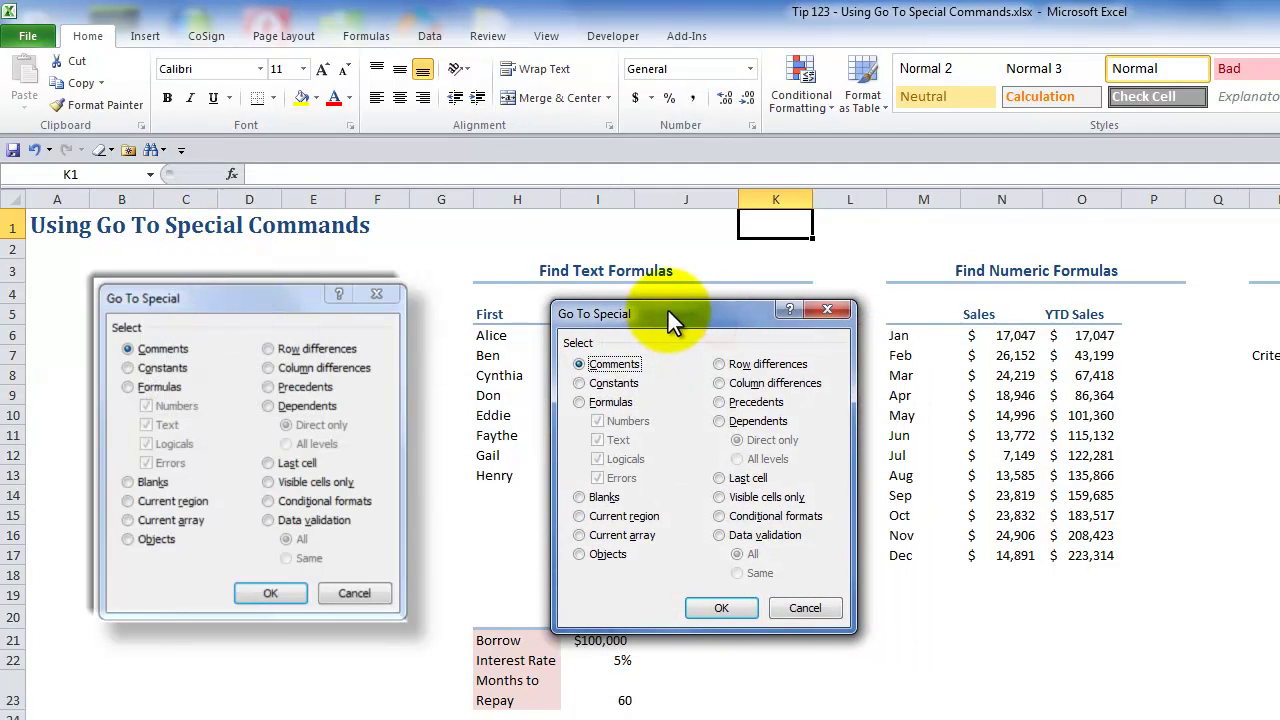
click(582, 401)
click(597, 440)
click(597, 459)
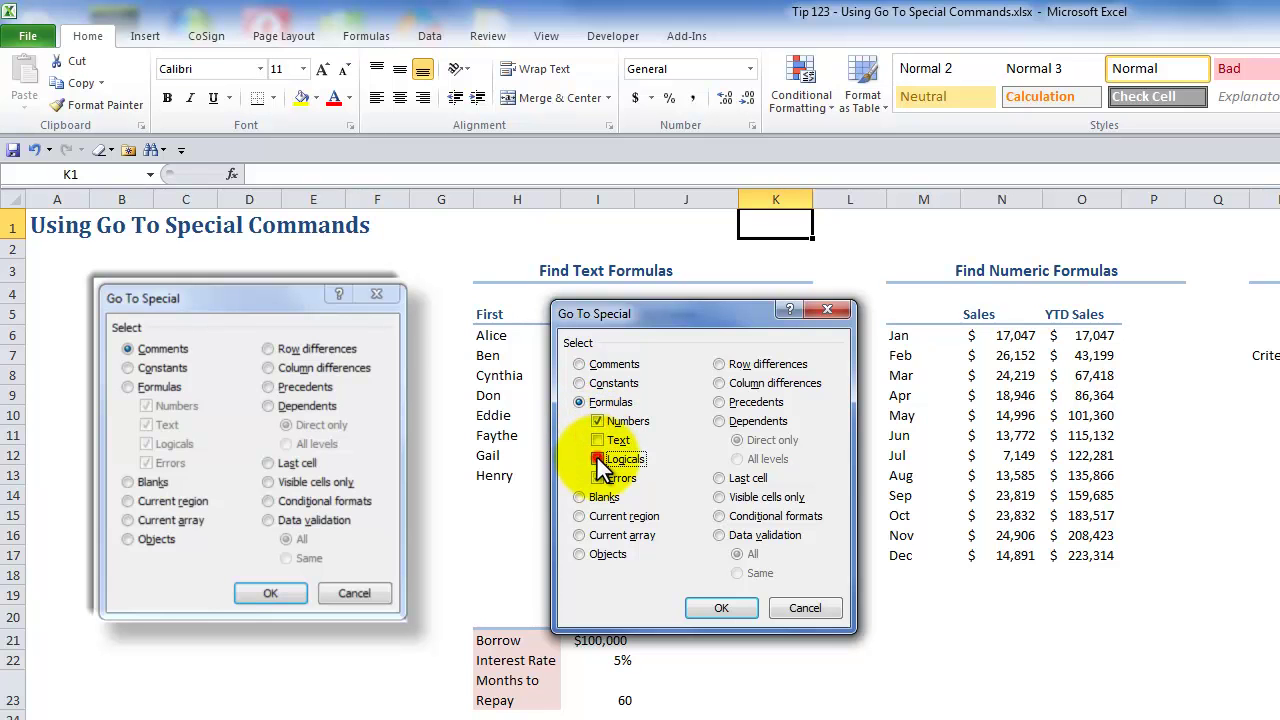
click(597, 479)
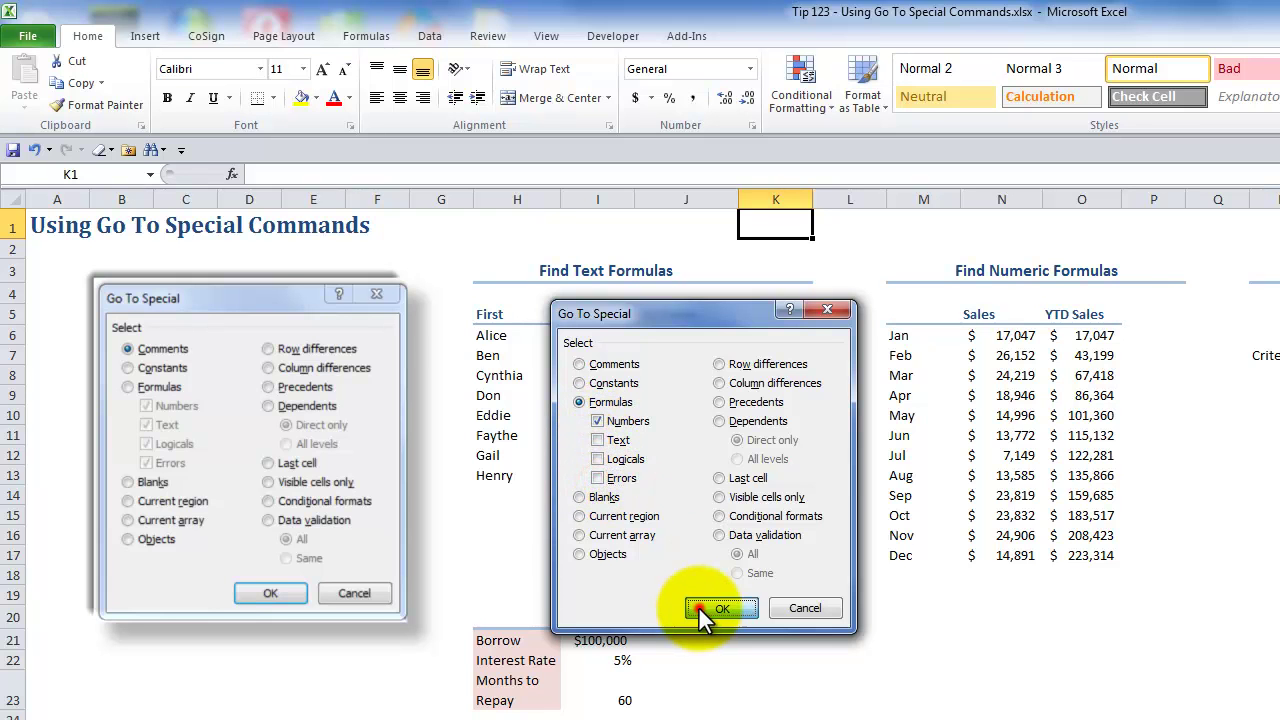
click(698, 608)
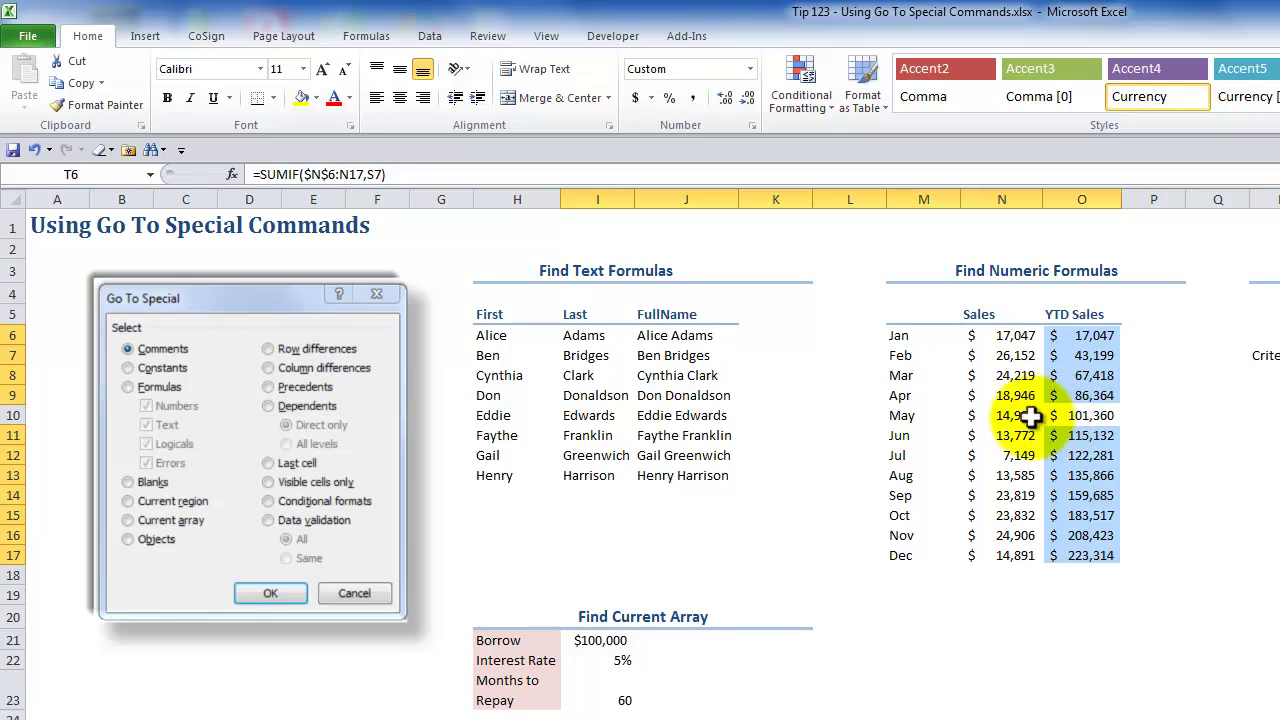
double_click(1086, 415)
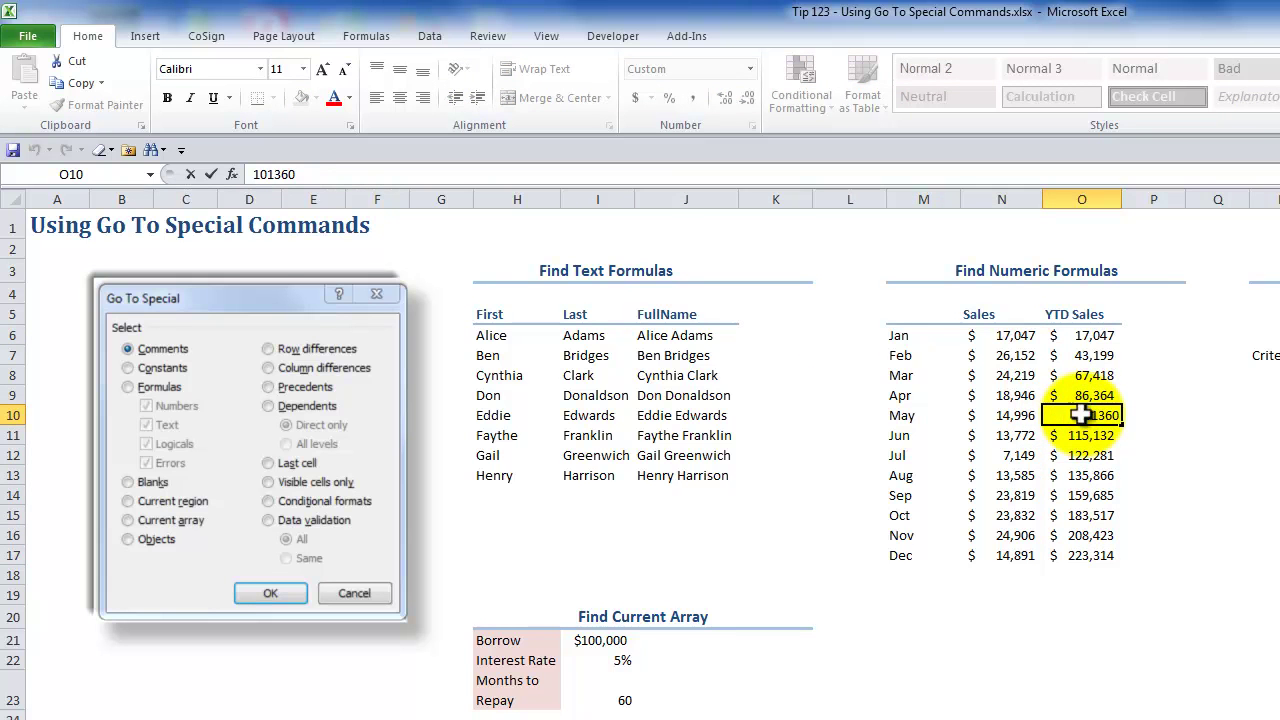
key(Escape)
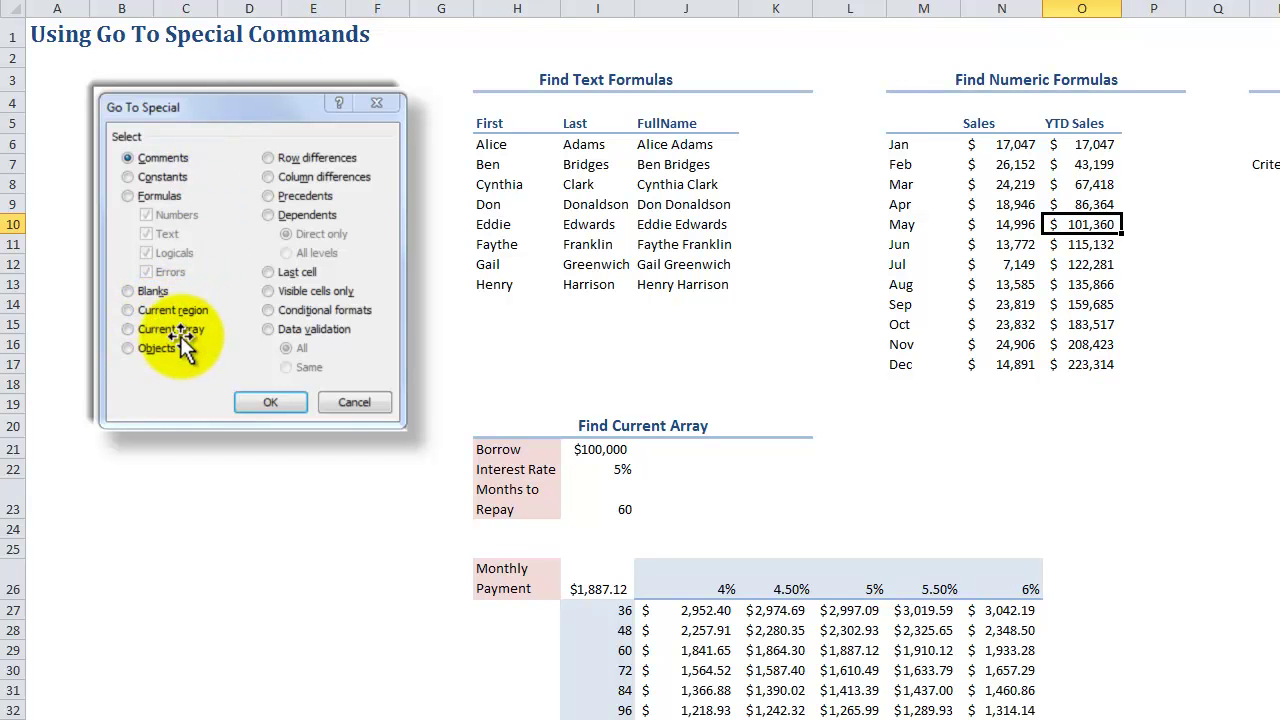
Select the whole current region of the names table, and do the same for the monthly Sales and YTD Sales table
click(601, 211)
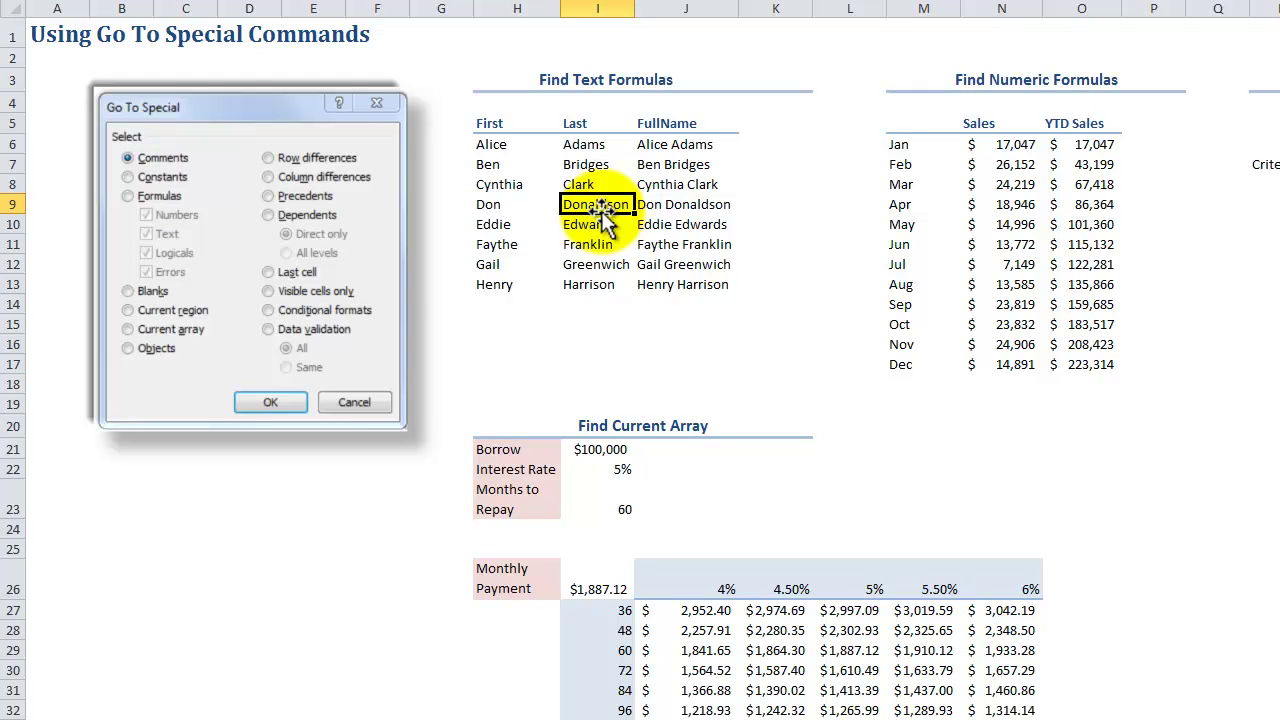
key(ctrl+a)
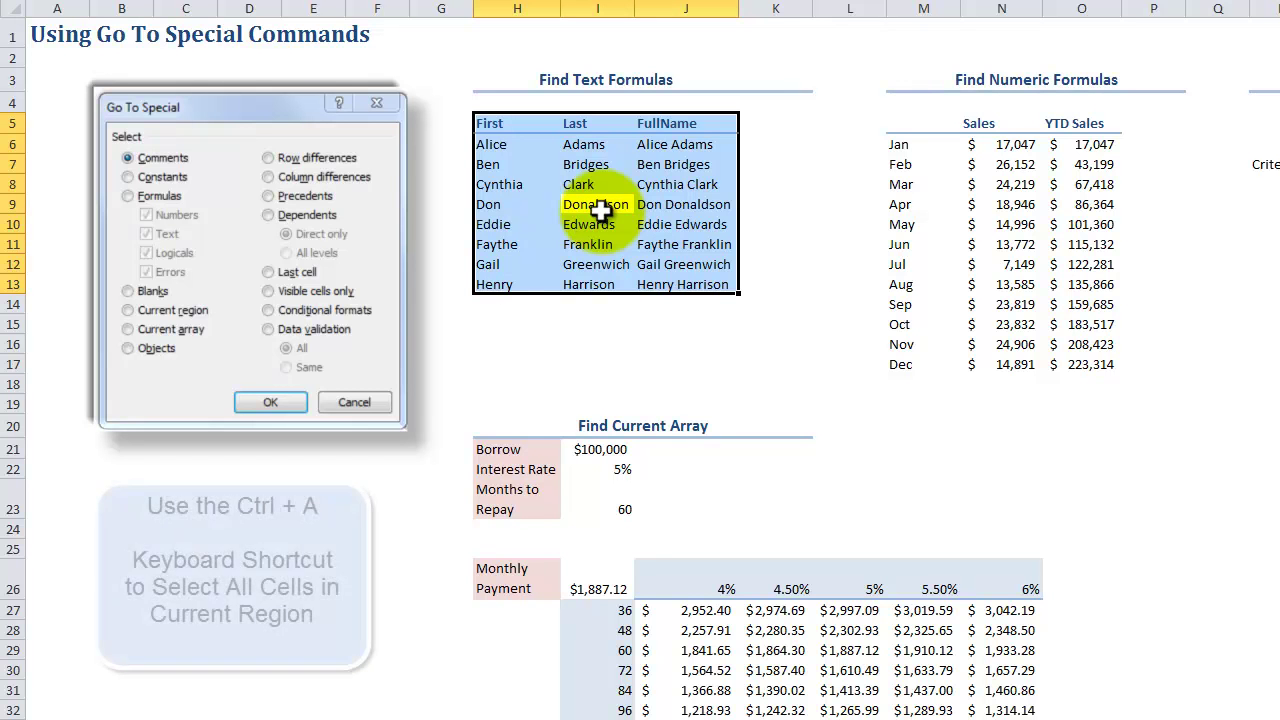
click(1023, 224)
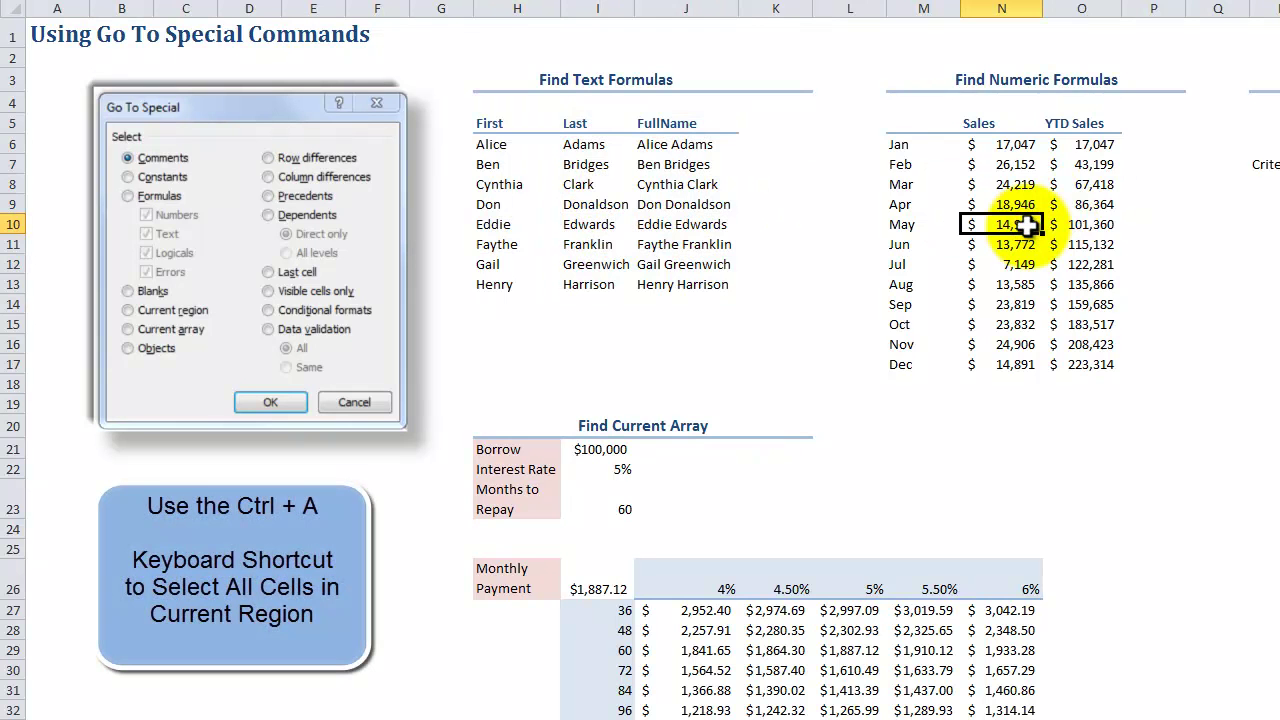
key(ctrl+a)
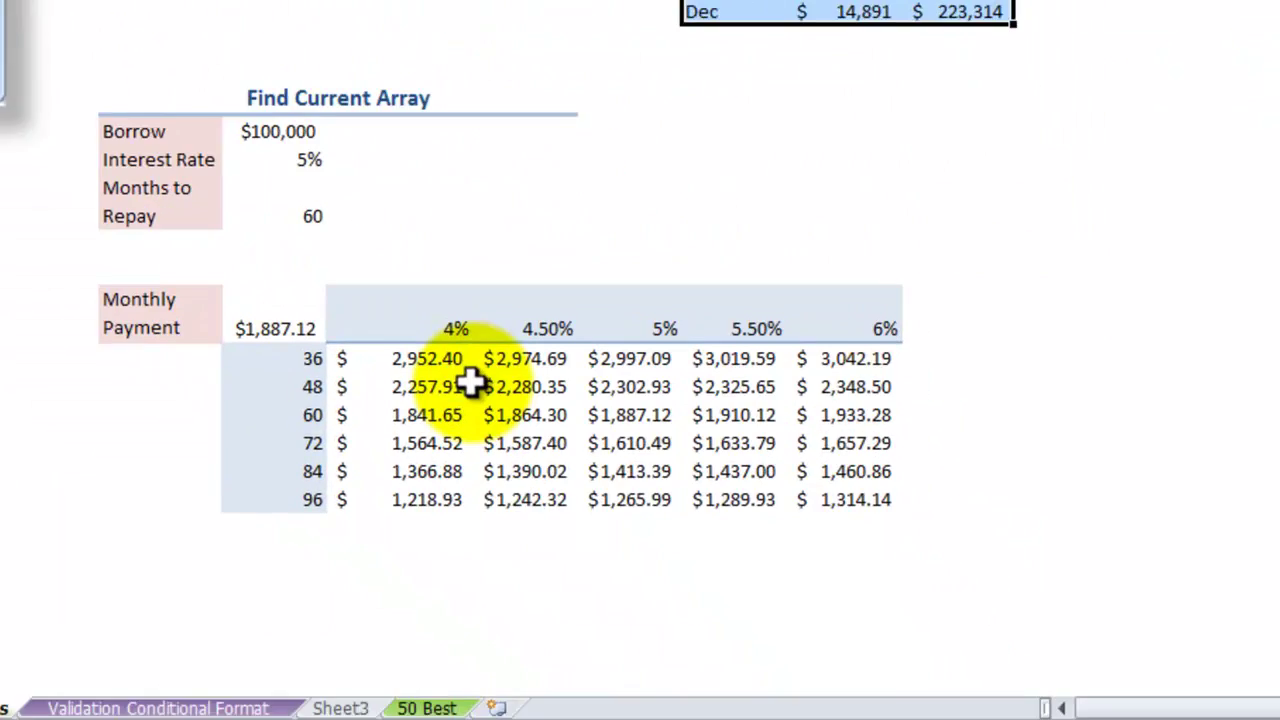
Inspect the formula in cell J29 of the Monthly Payment table without changing it
click(664, 622)
double_click(664, 622)
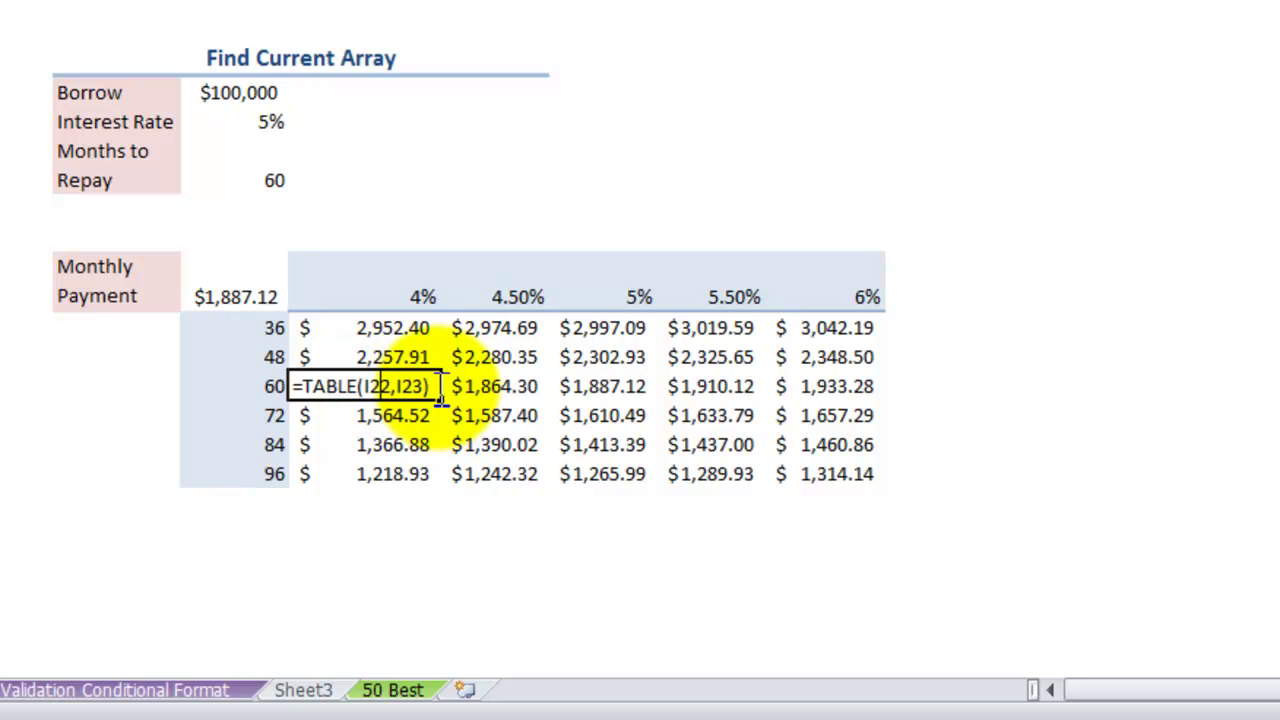
key(Escape)
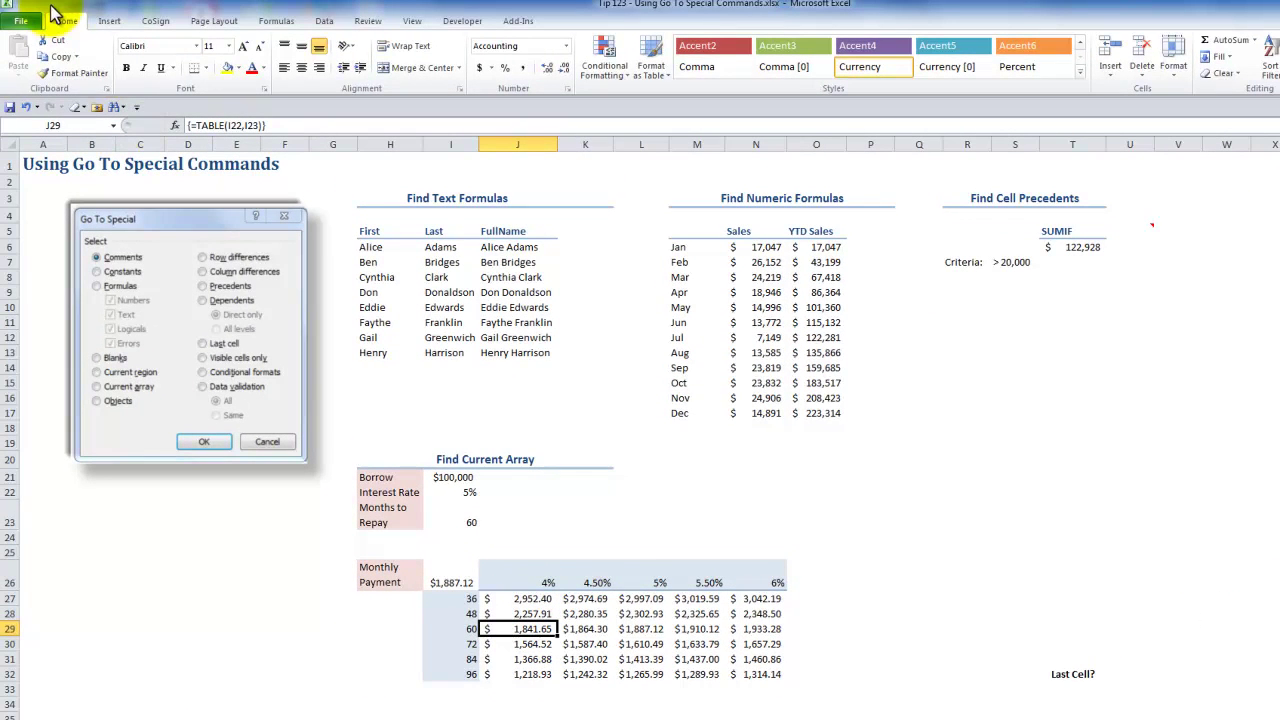
From cell J29 in the Monthly Payment table, run Go To Special with the Current array option
click(116, 107)
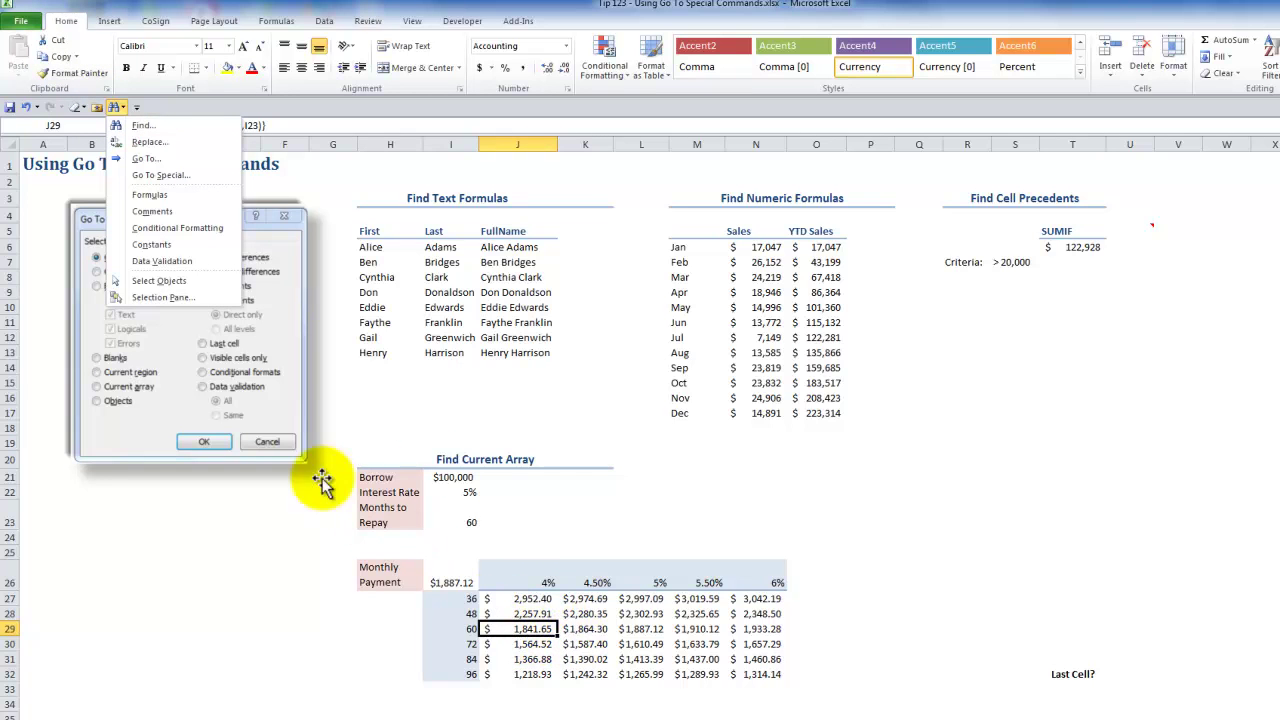
click(160, 175)
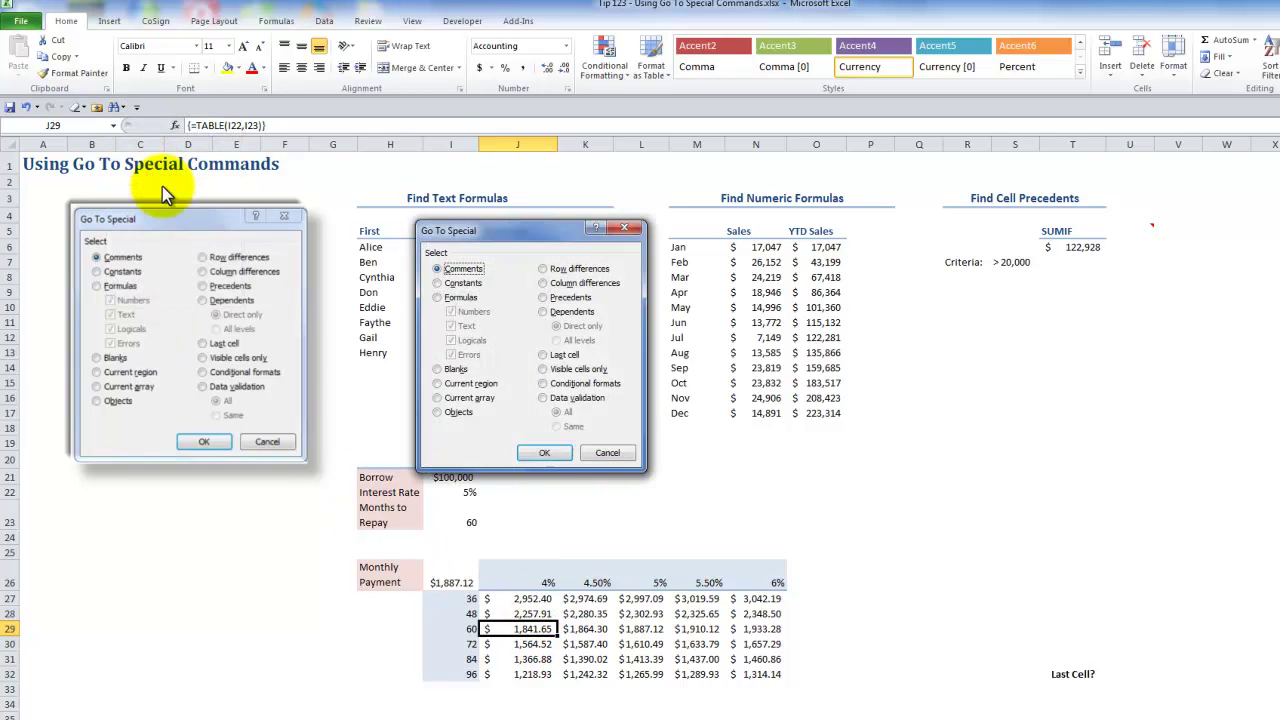
click(468, 397)
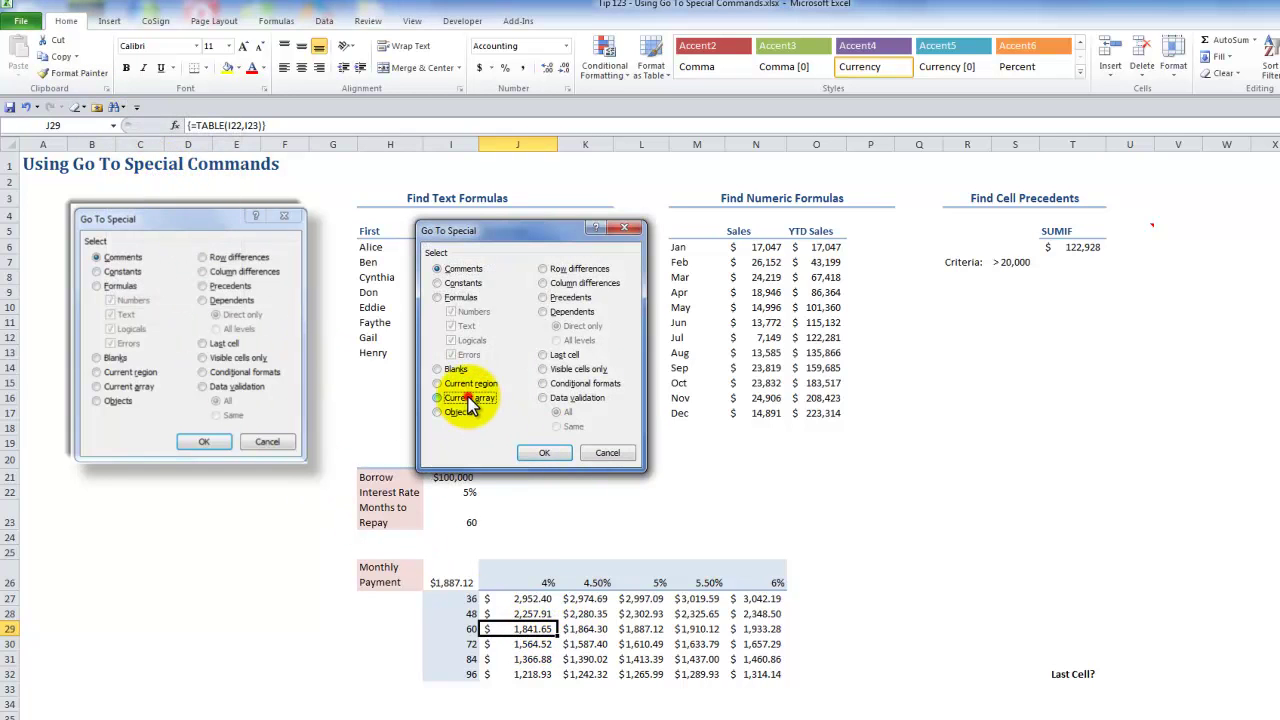
click(544, 452)
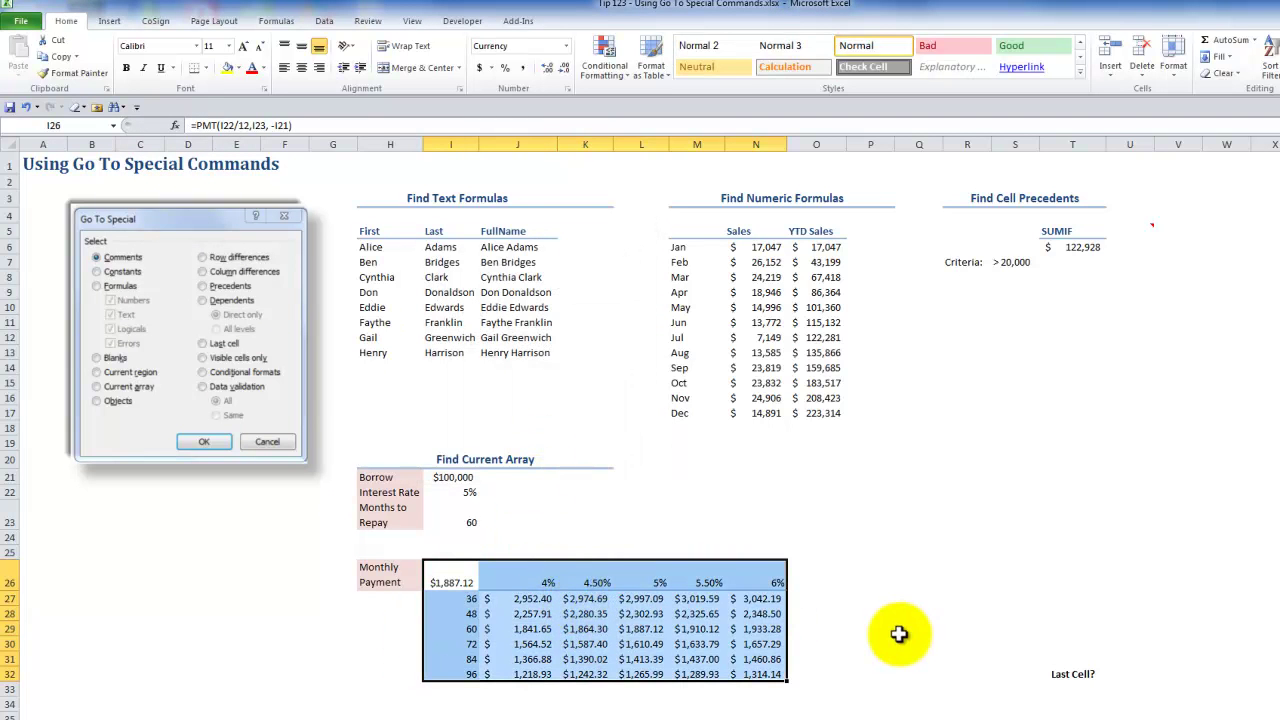
From the "Last Cell?" label in T32, go to the worksheet's last used cell with the Last cell option of Go To Special
click(1068, 675)
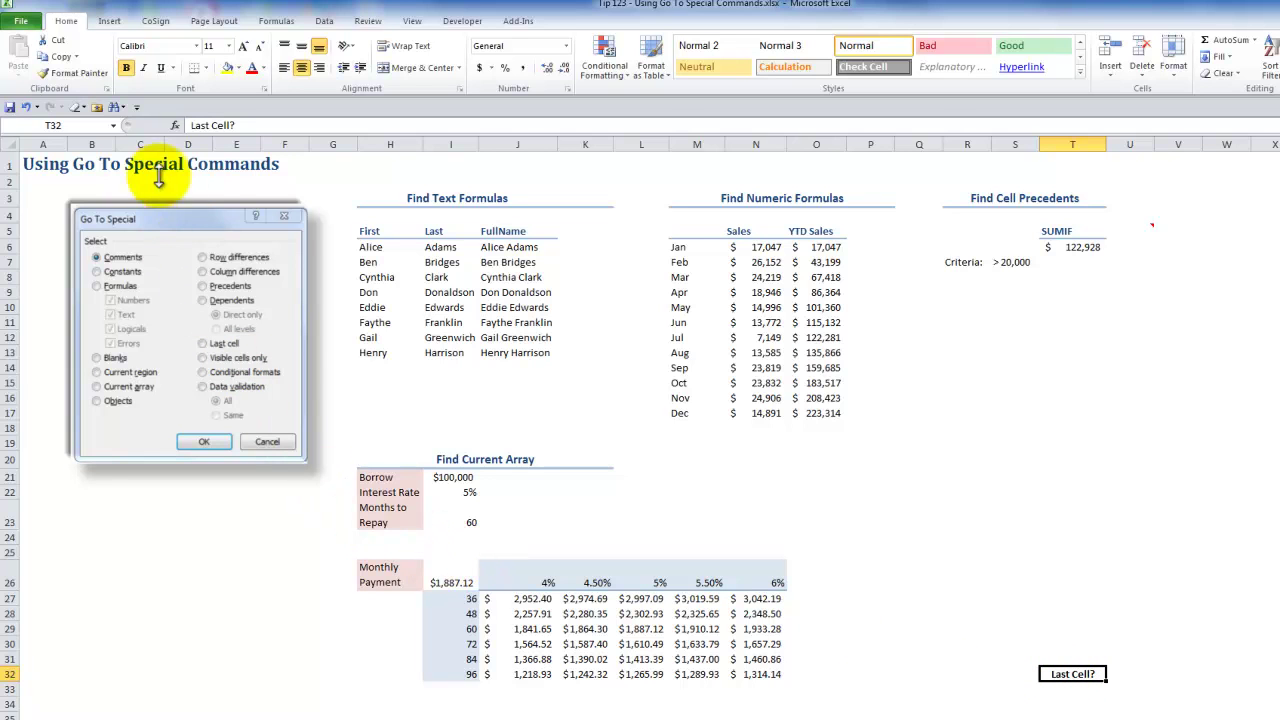
click(115, 107)
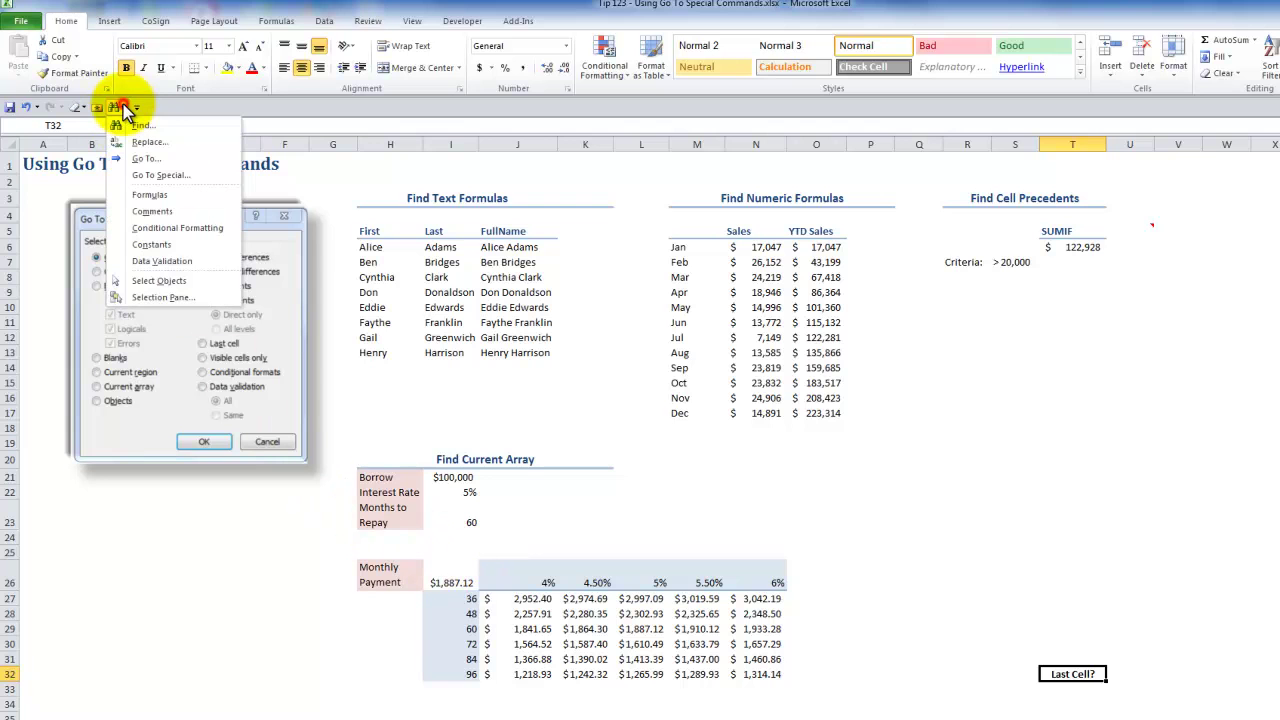
click(164, 177)
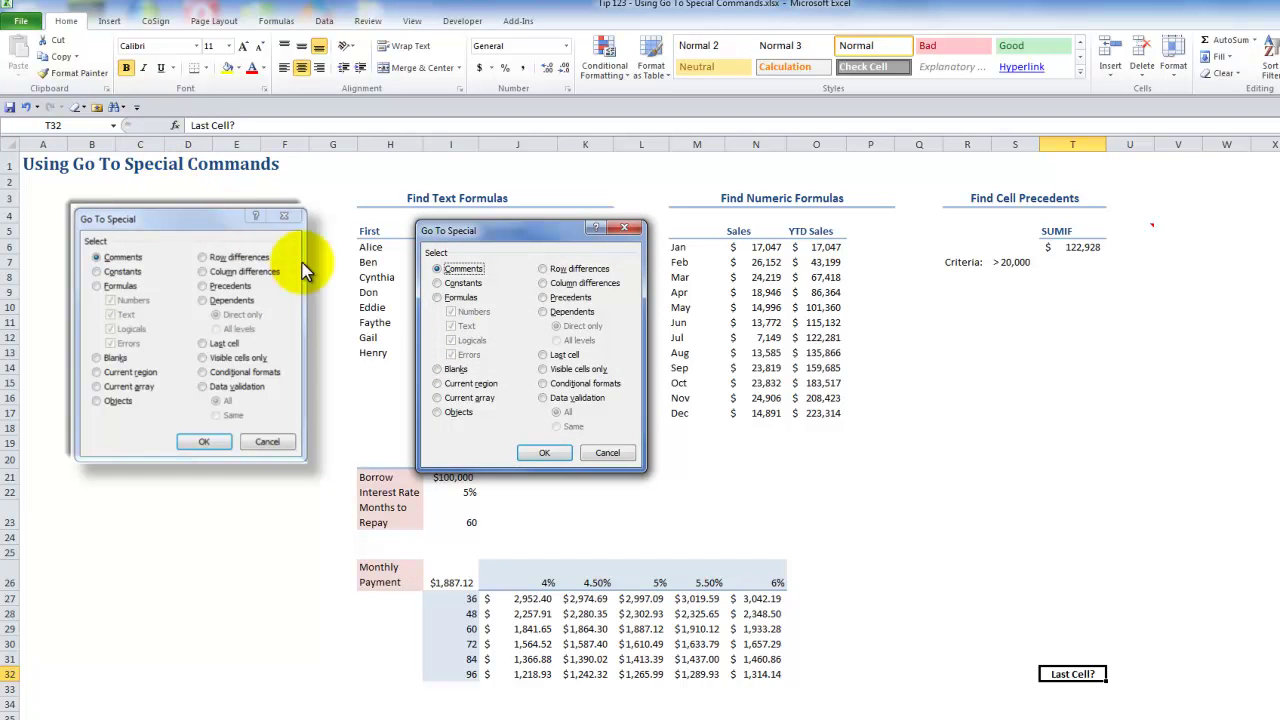
click(545, 356)
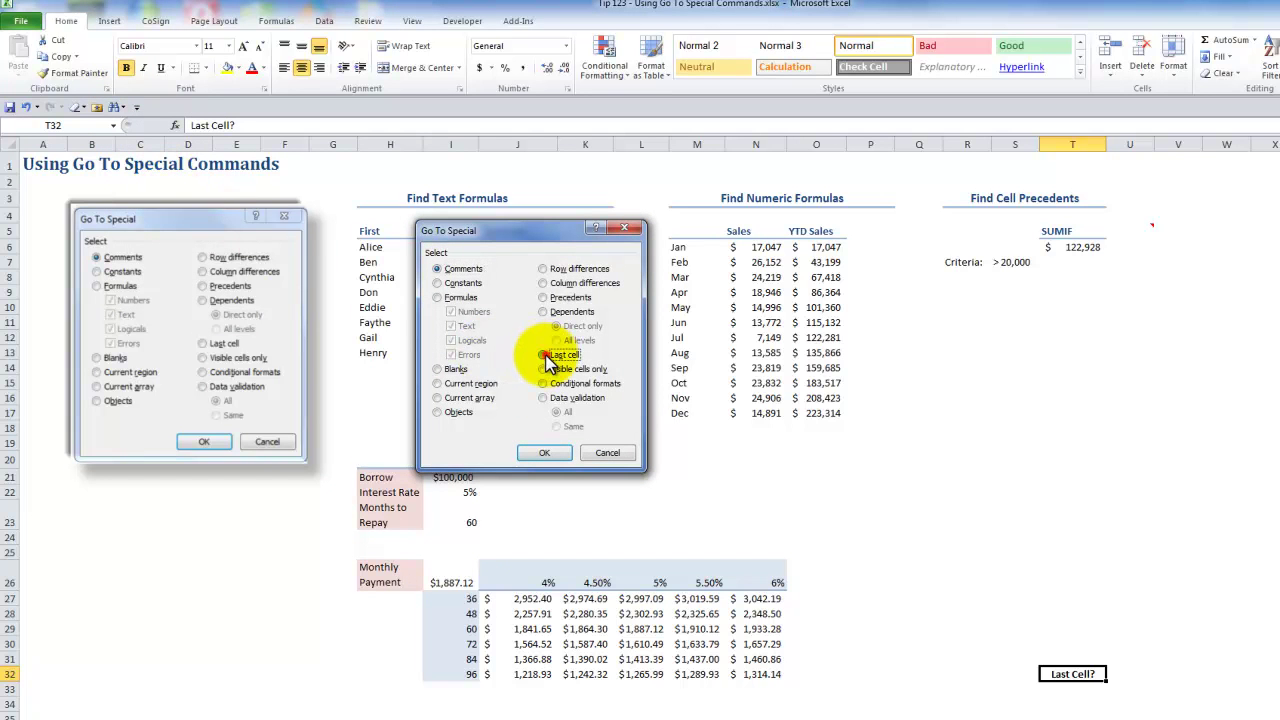
click(545, 453)
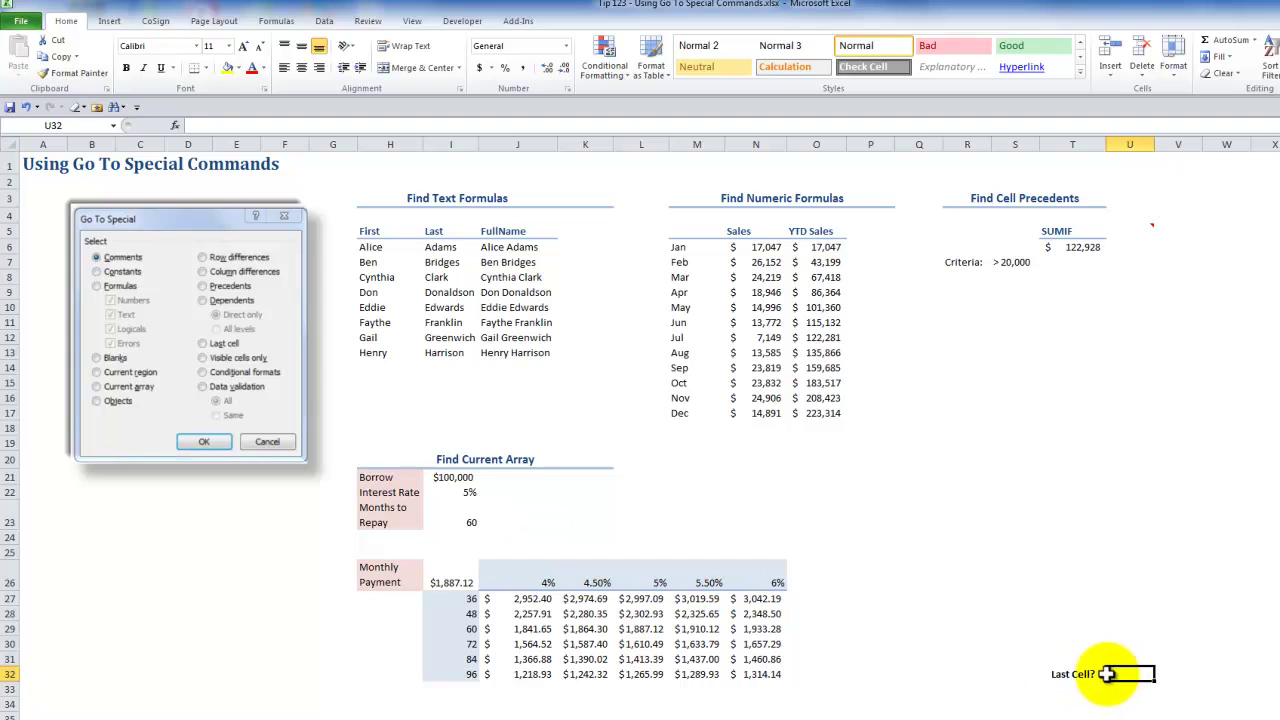
click(1066, 674)
click(1128, 674)
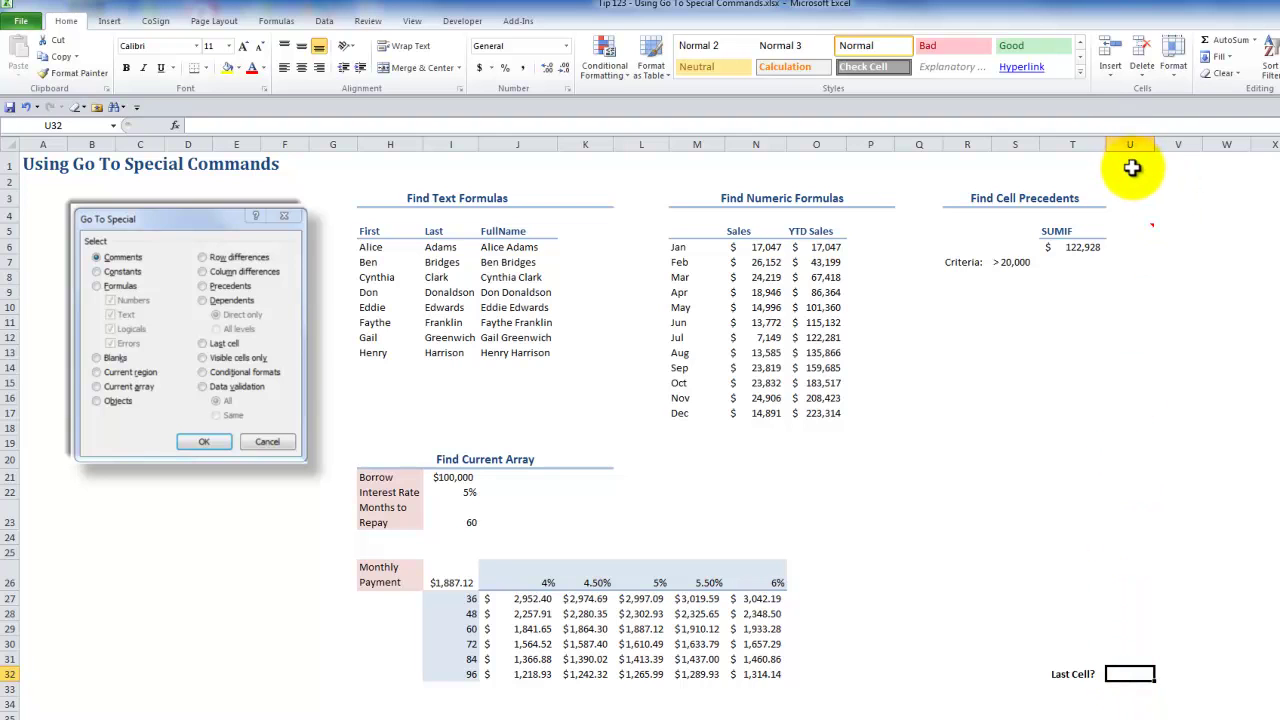
mouse_move(1138, 222)
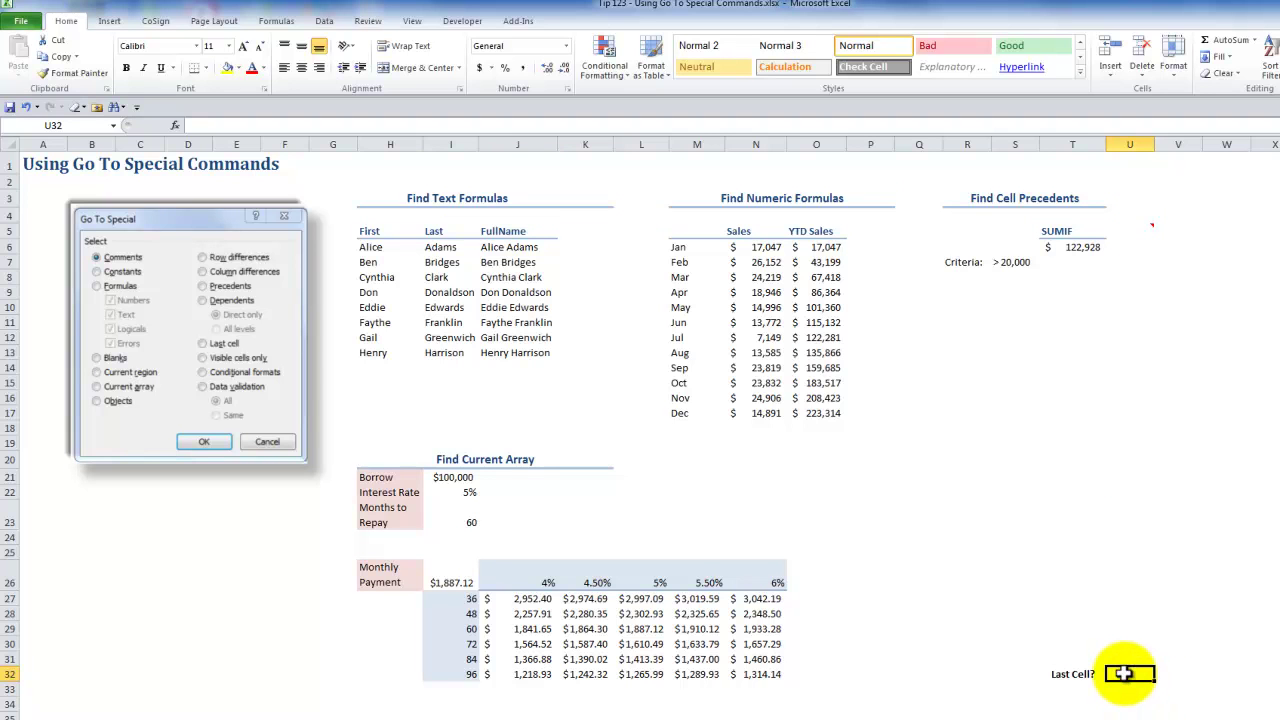
Enter 123 in the empty cell AY29, far beyond the existing tables
scroll(624, 411, right, 1)
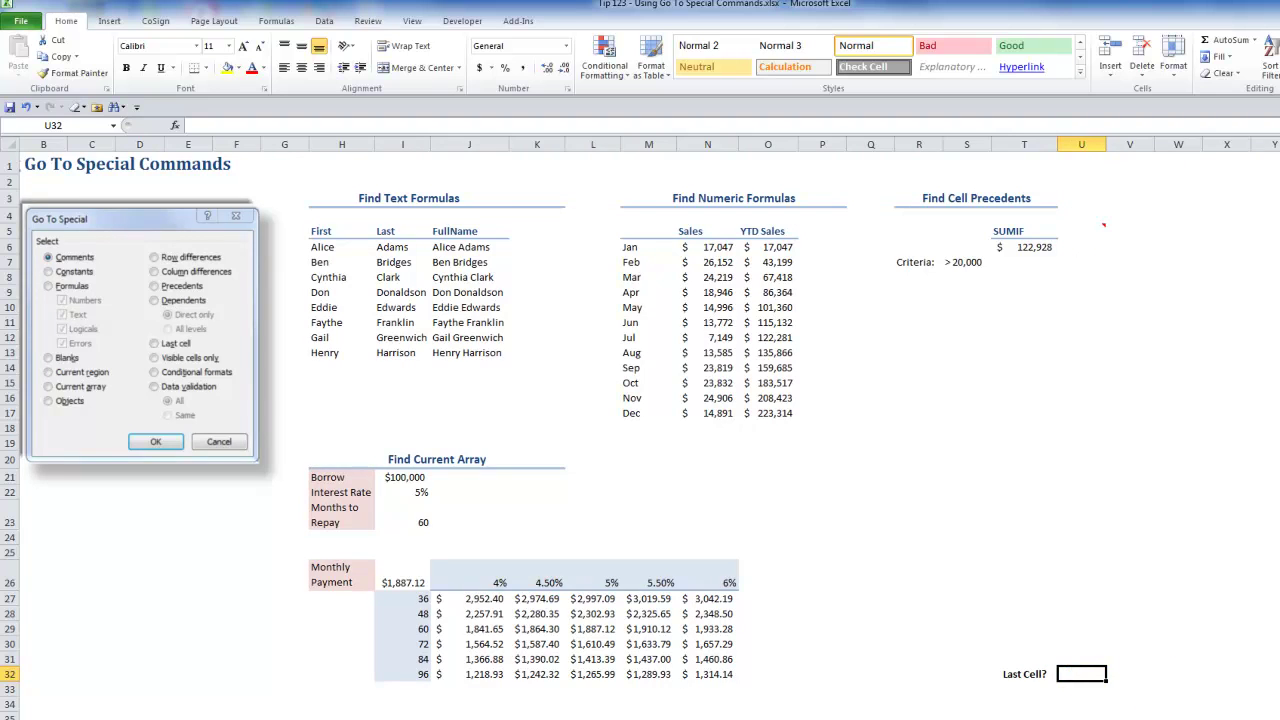
scroll(624, 411, right, 20)
scroll(624, 411, right, 6)
click(1105, 632)
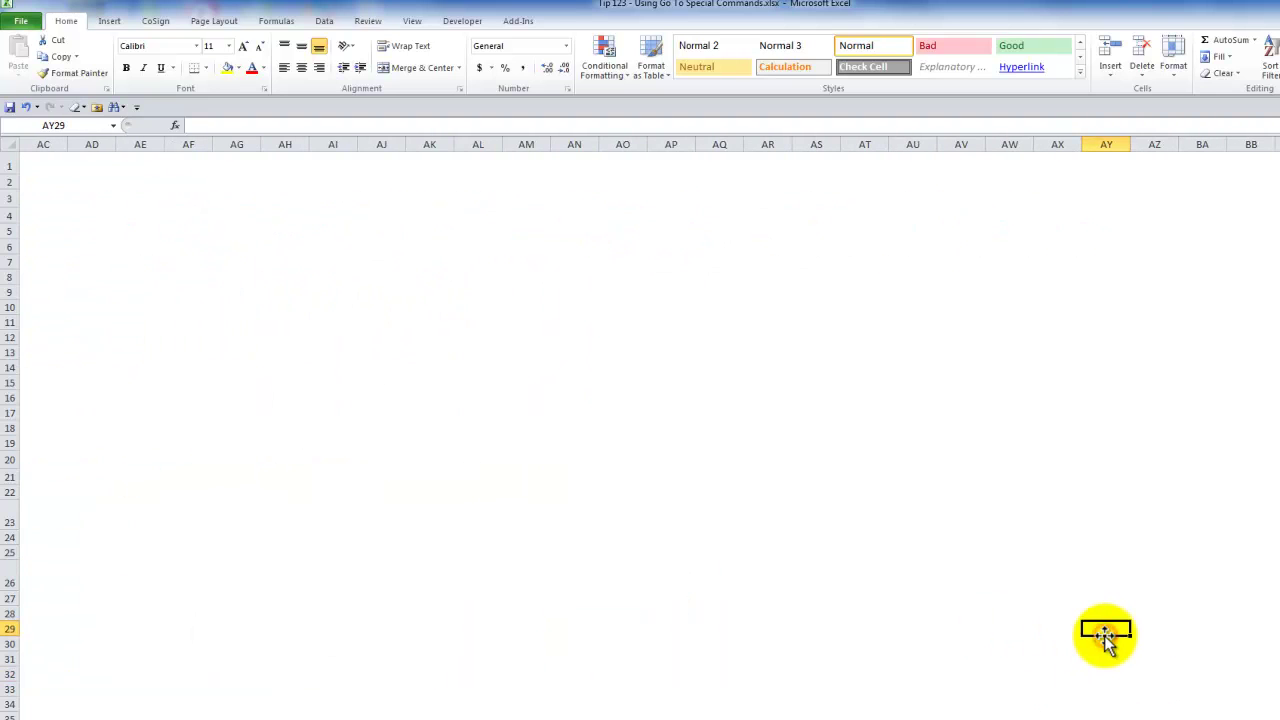
text(123)
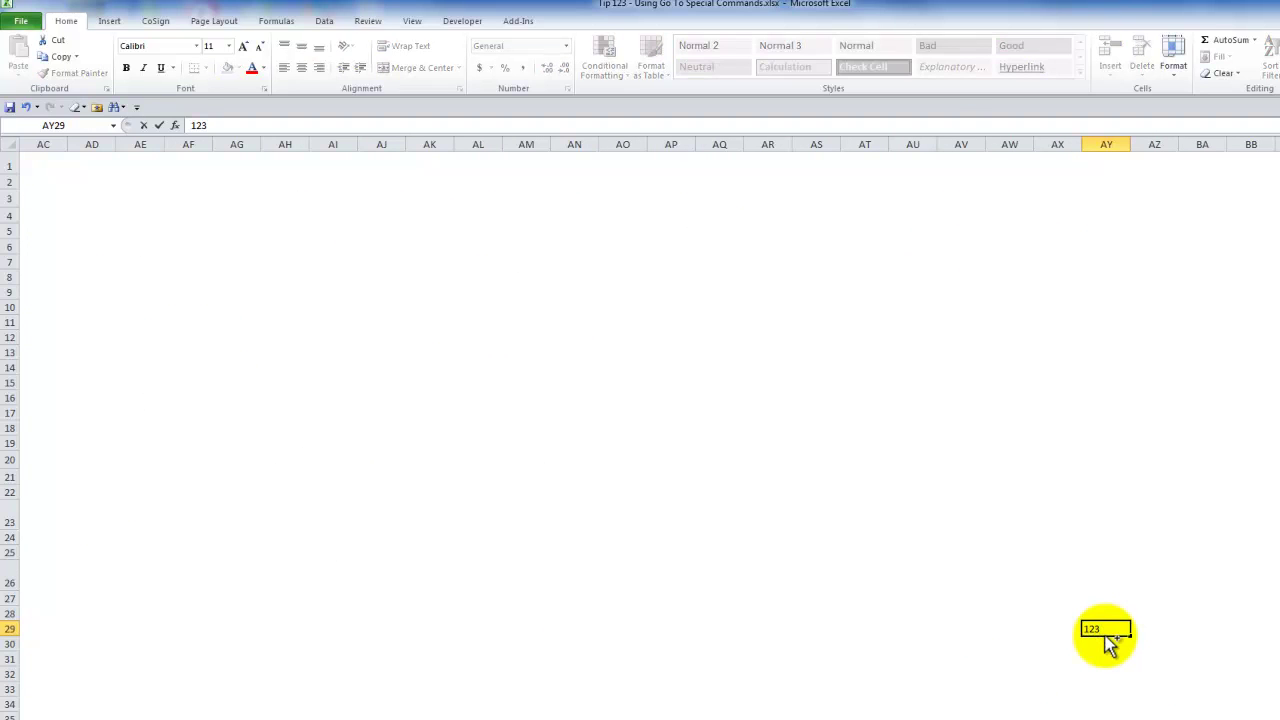
key(ctrl+Return)
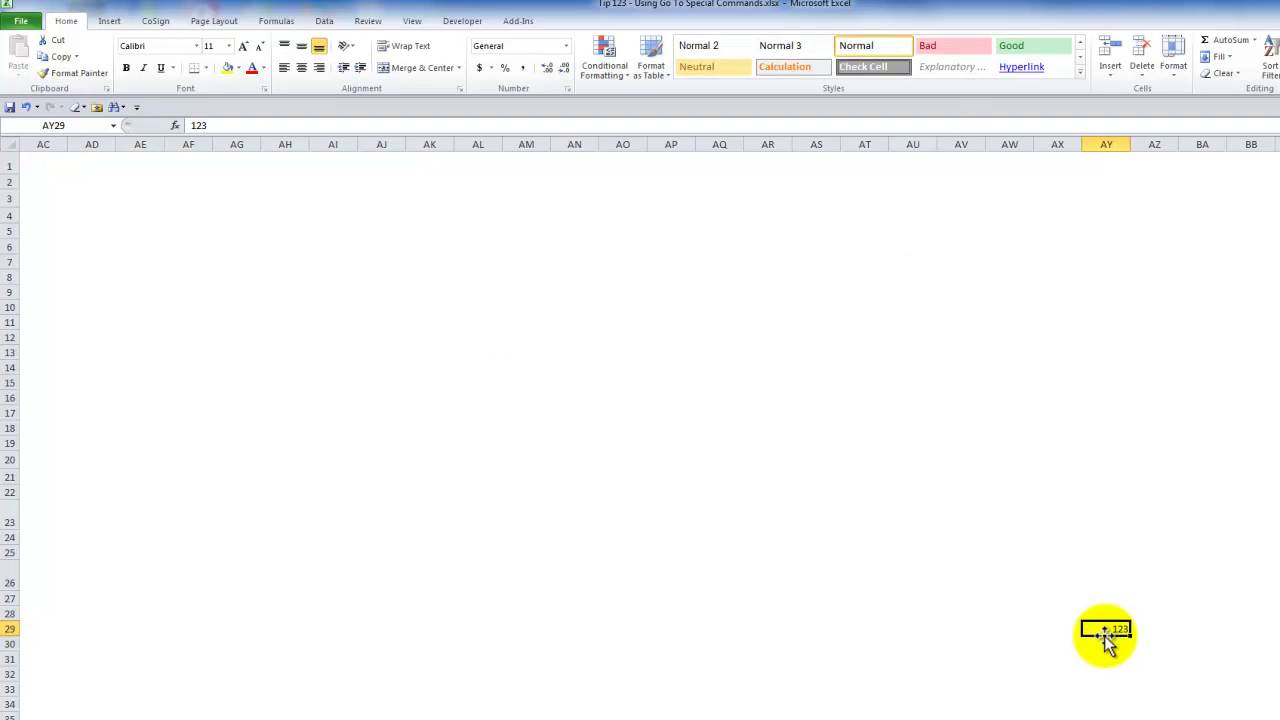
Format cell AY29 as bold and italic, and delete its contents
key(ctrl+b)
key(ctrl+i)
key(Delete)
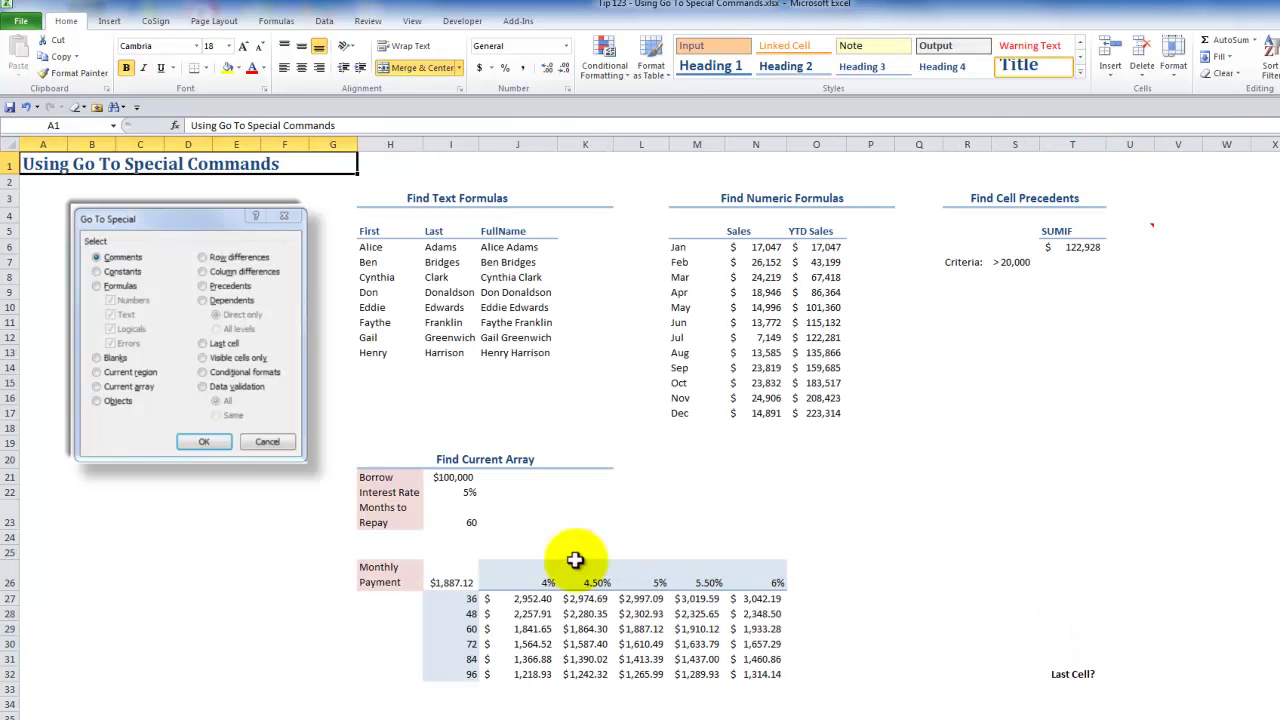
From cell A2, go to the worksheet's last cell with Go To Special, and clear all contents and formatting from it
click(45, 188)
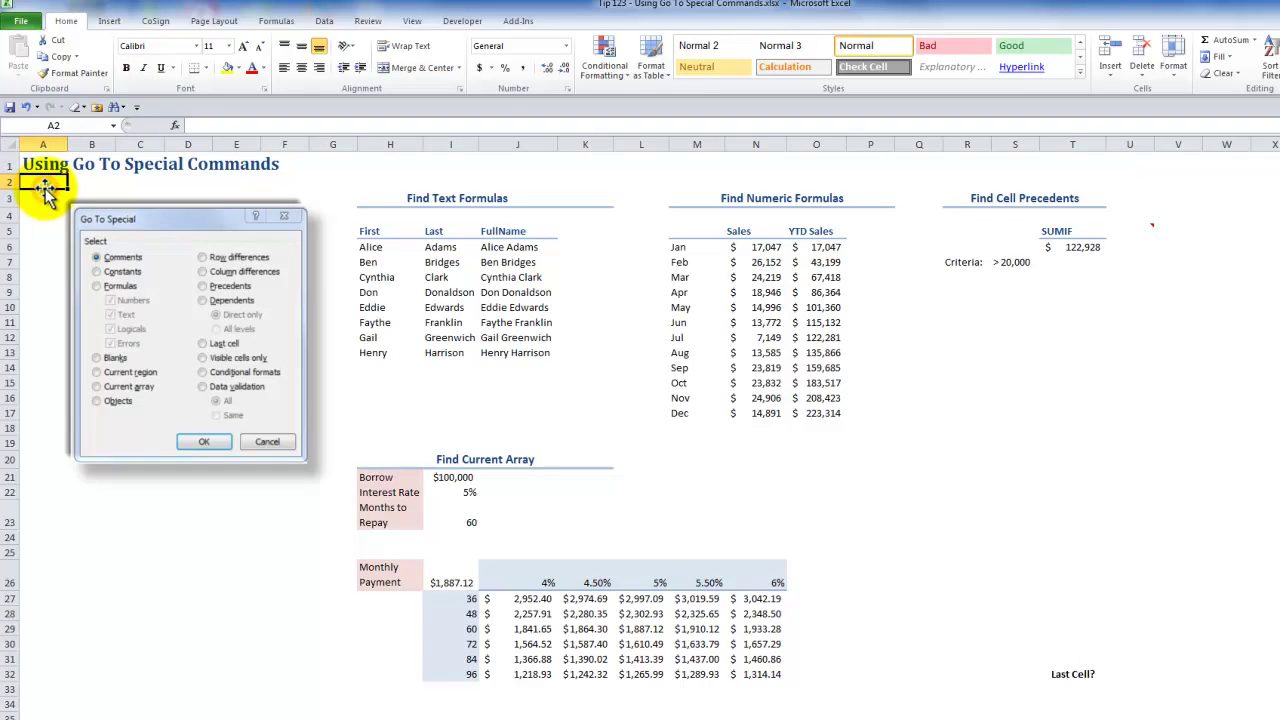
click(120, 107)
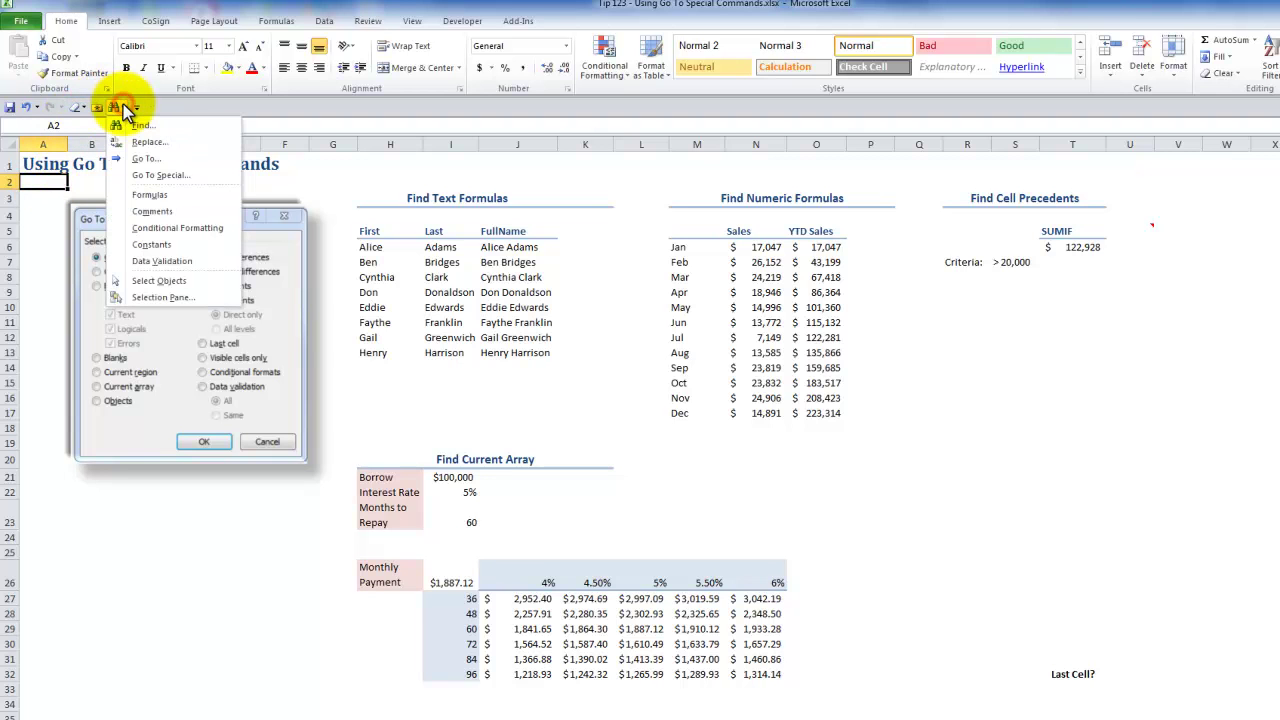
click(156, 175)
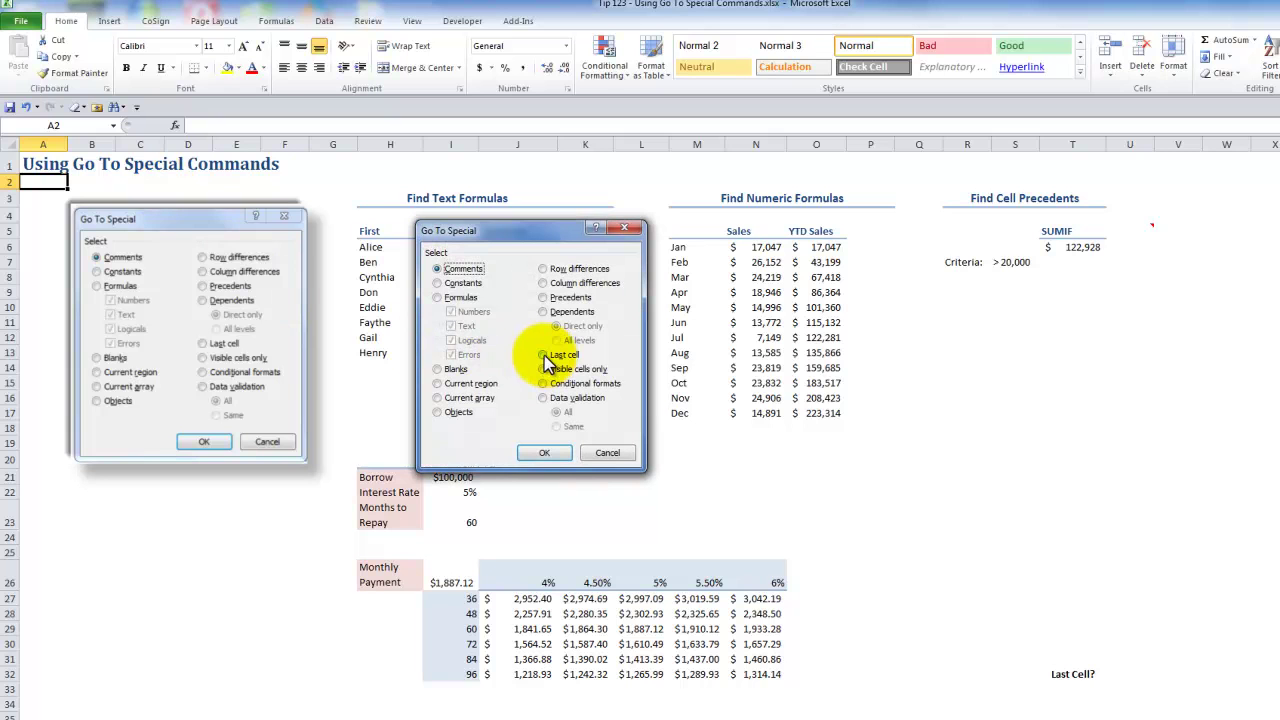
click(545, 356)
click(545, 453)
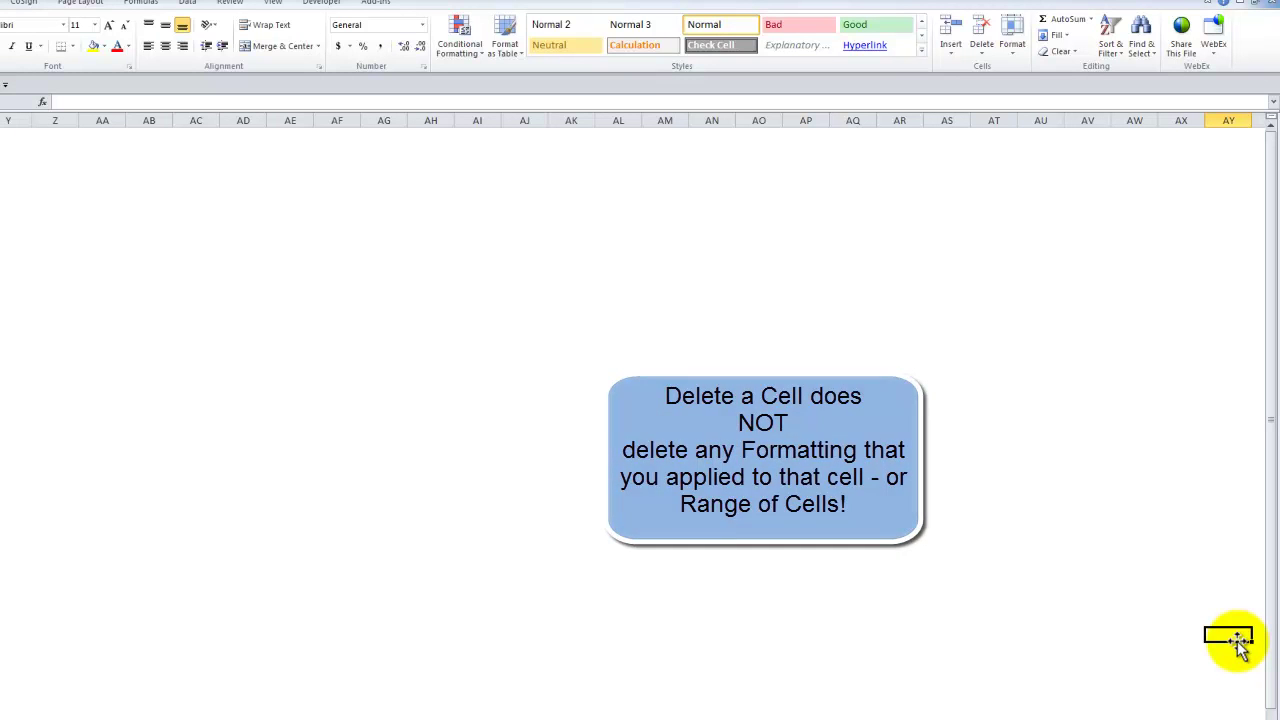
click(1075, 54)
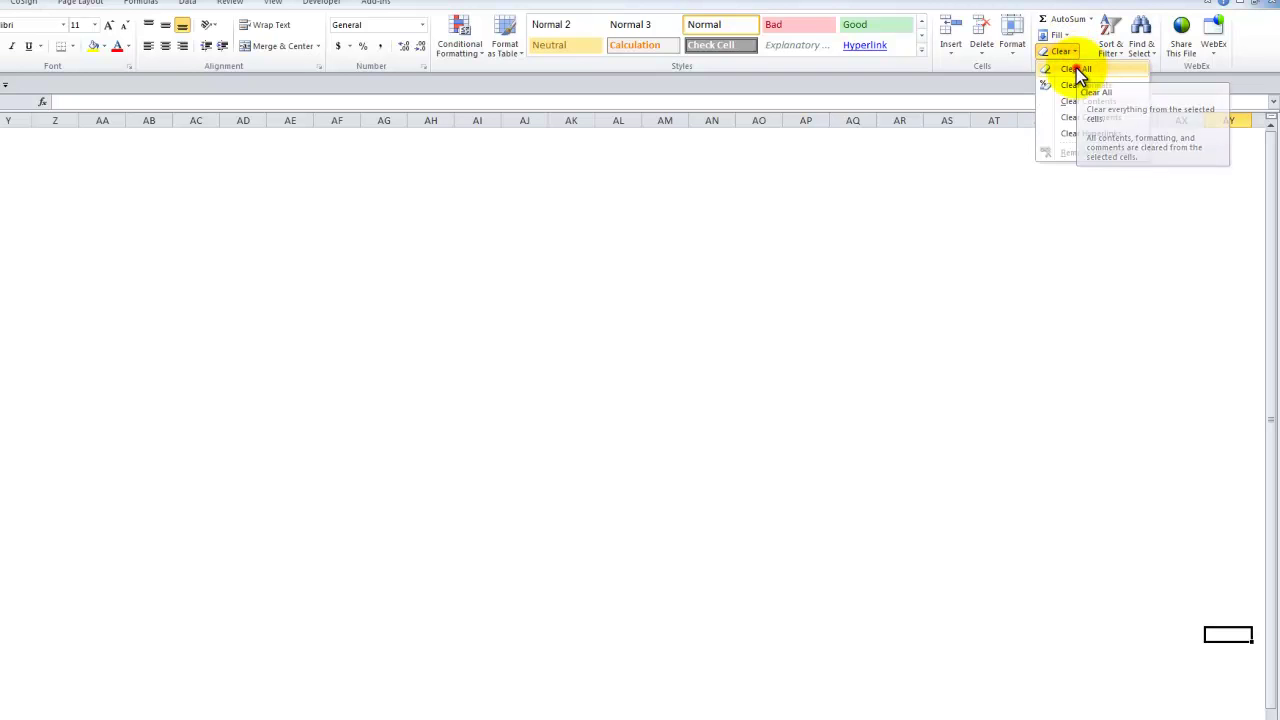
click(1075, 68)
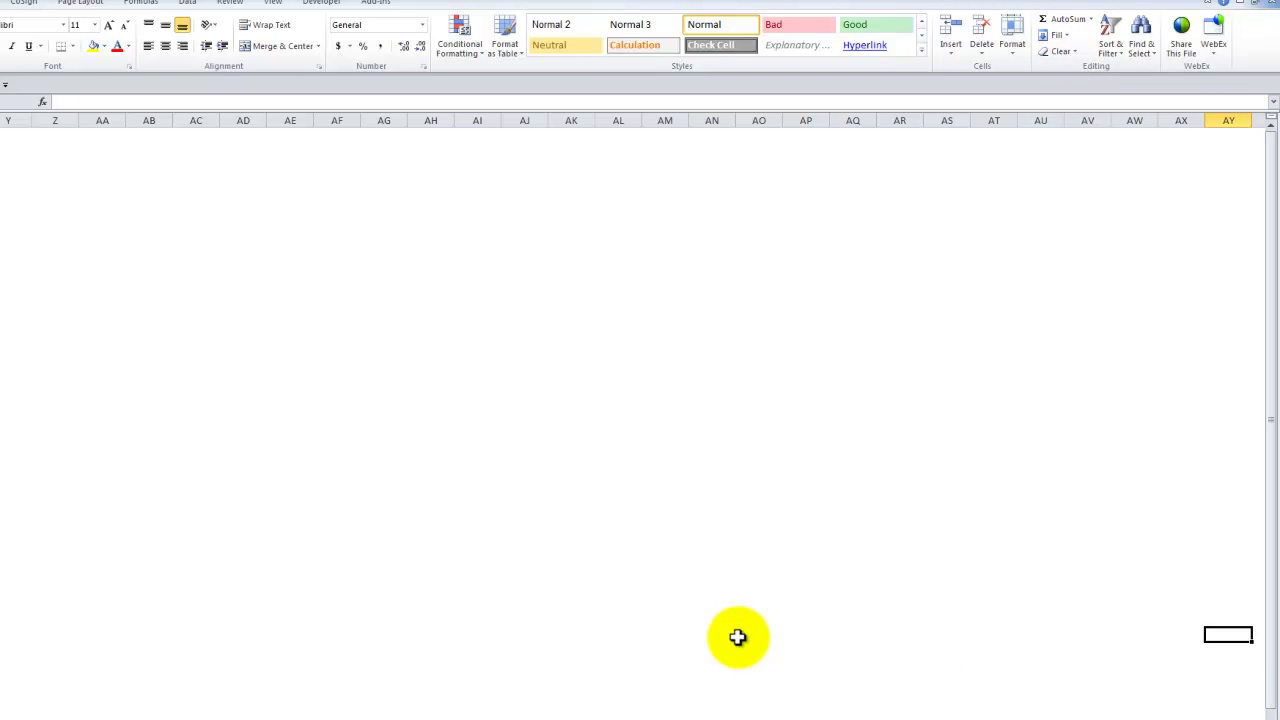
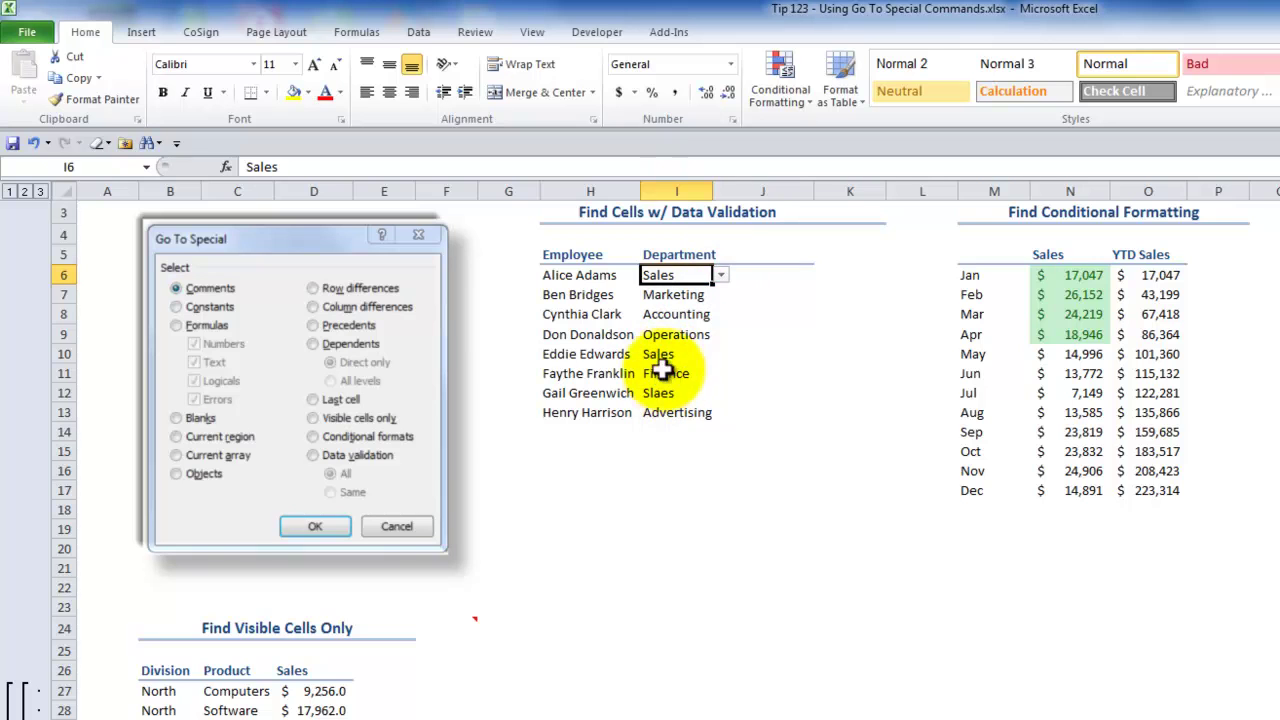
From cell G7 of the Validation Conditional Format sheet, select all cells that have conditional formatting
click(490, 292)
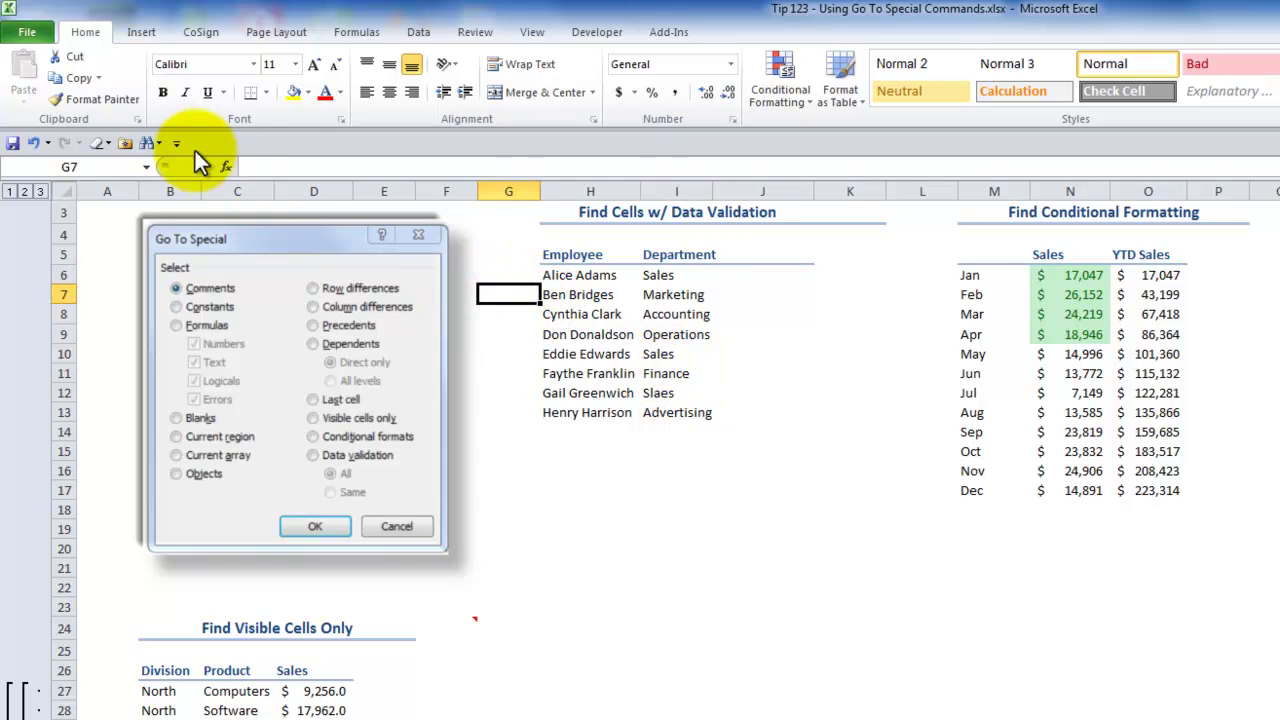
click(153, 143)
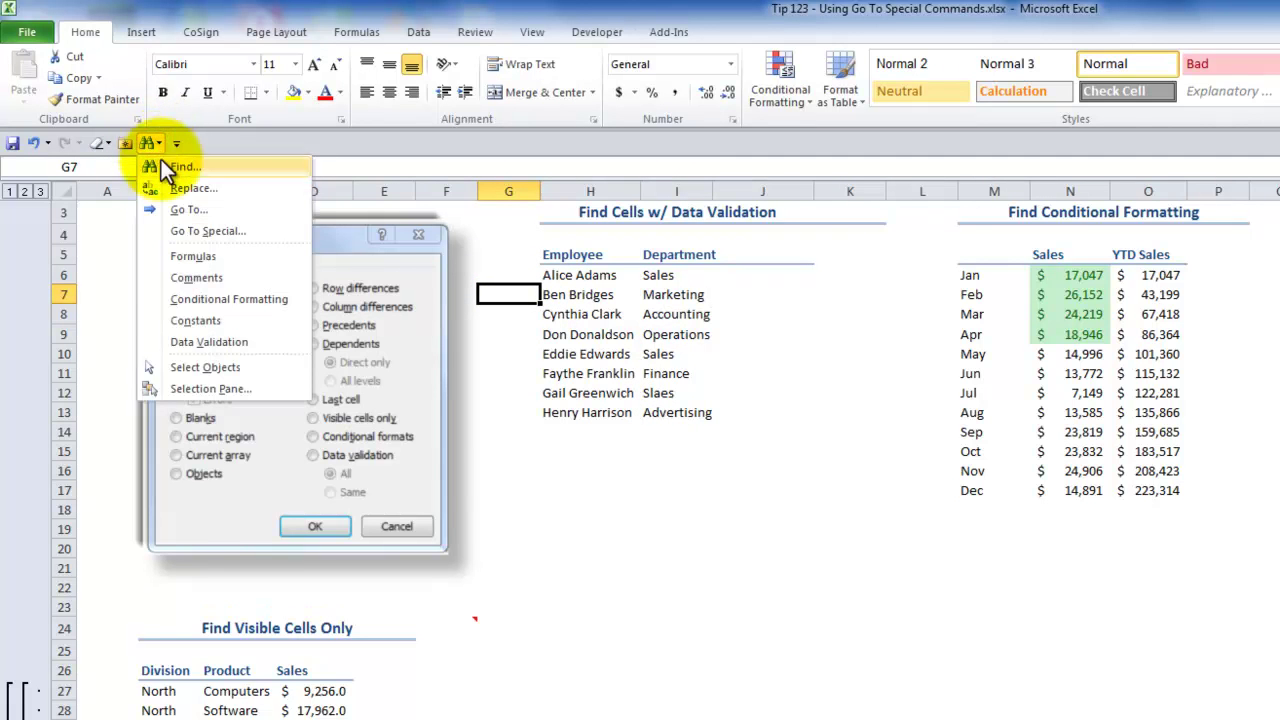
click(228, 299)
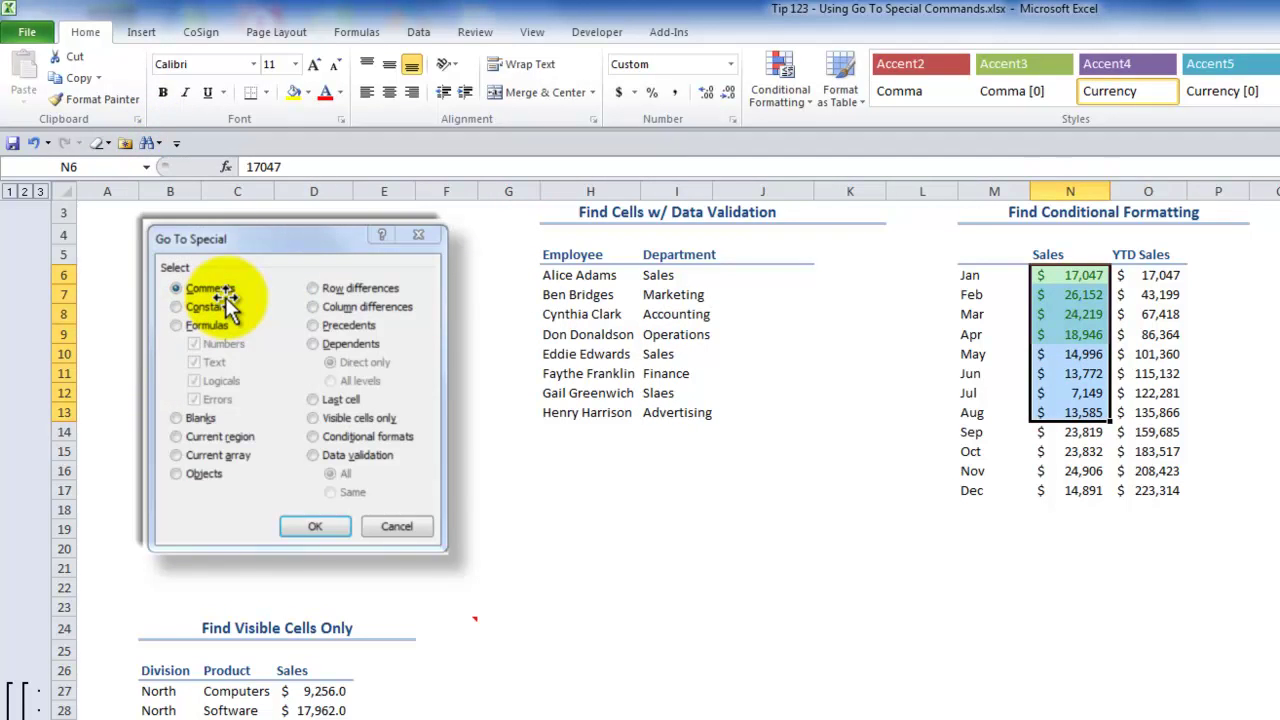
Select all cells with data validation, and reselect the cells with conditional formatting
click(160, 147)
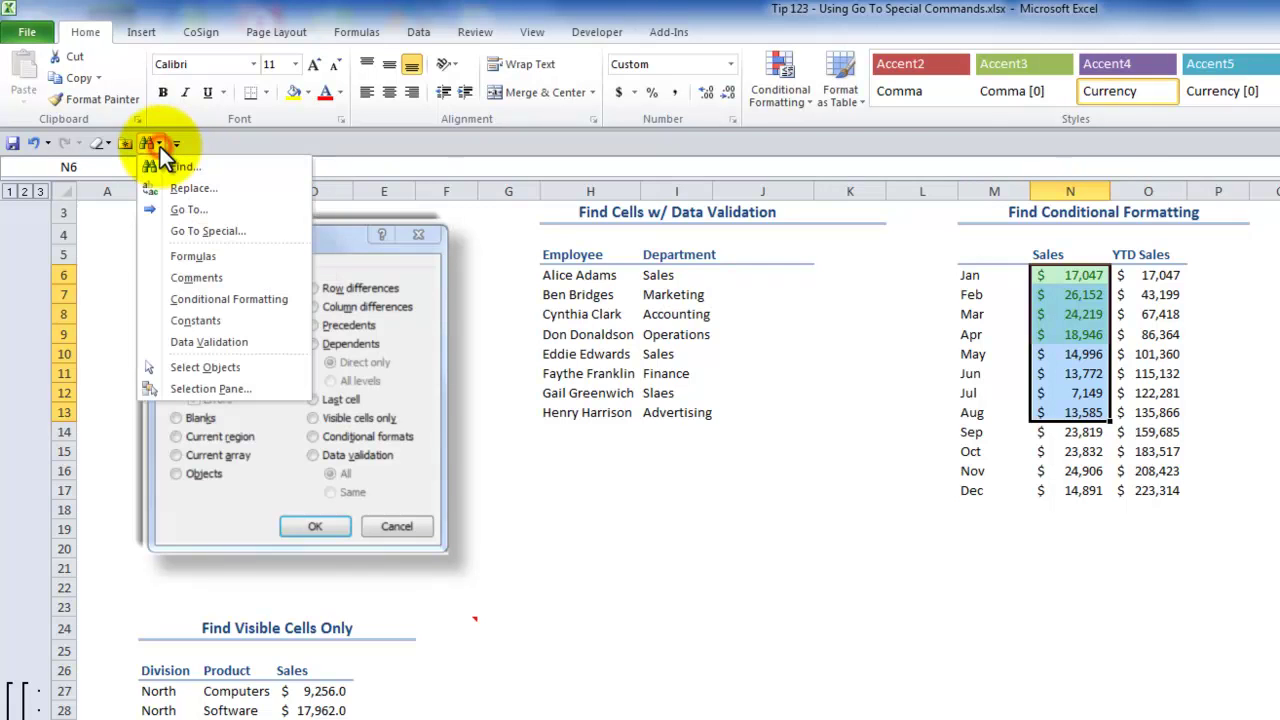
click(208, 343)
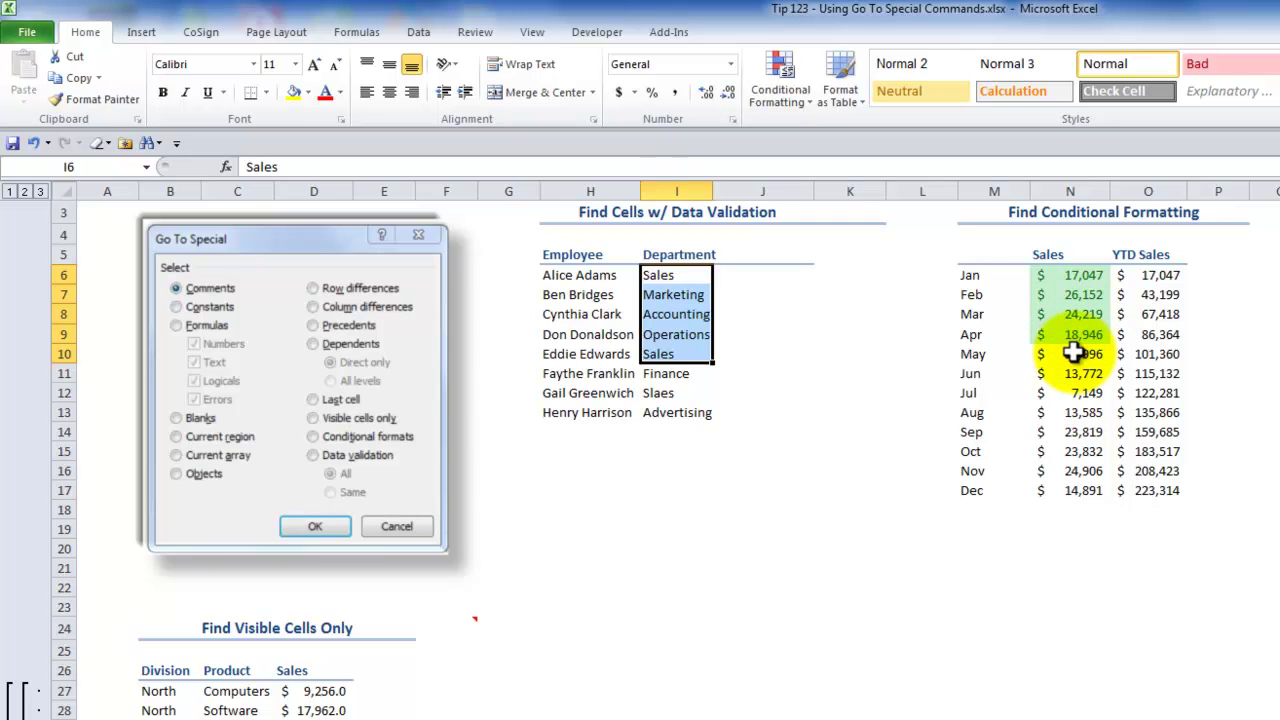
click(163, 146)
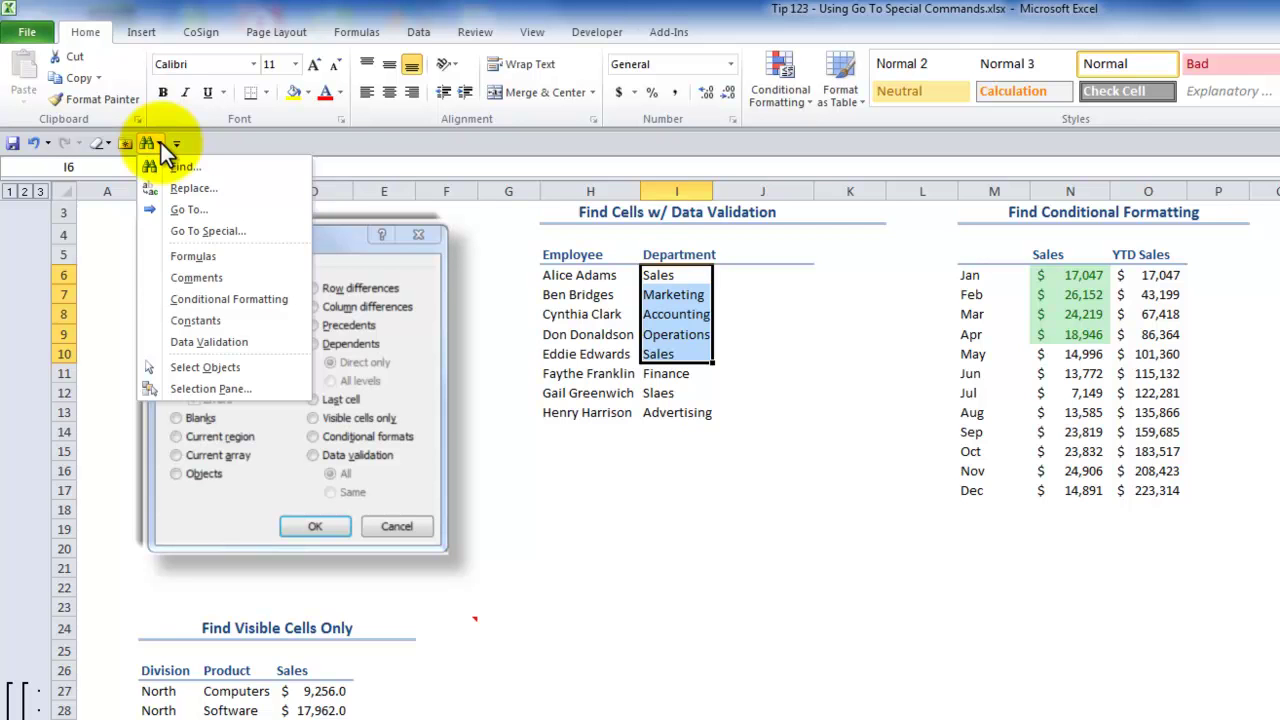
click(234, 299)
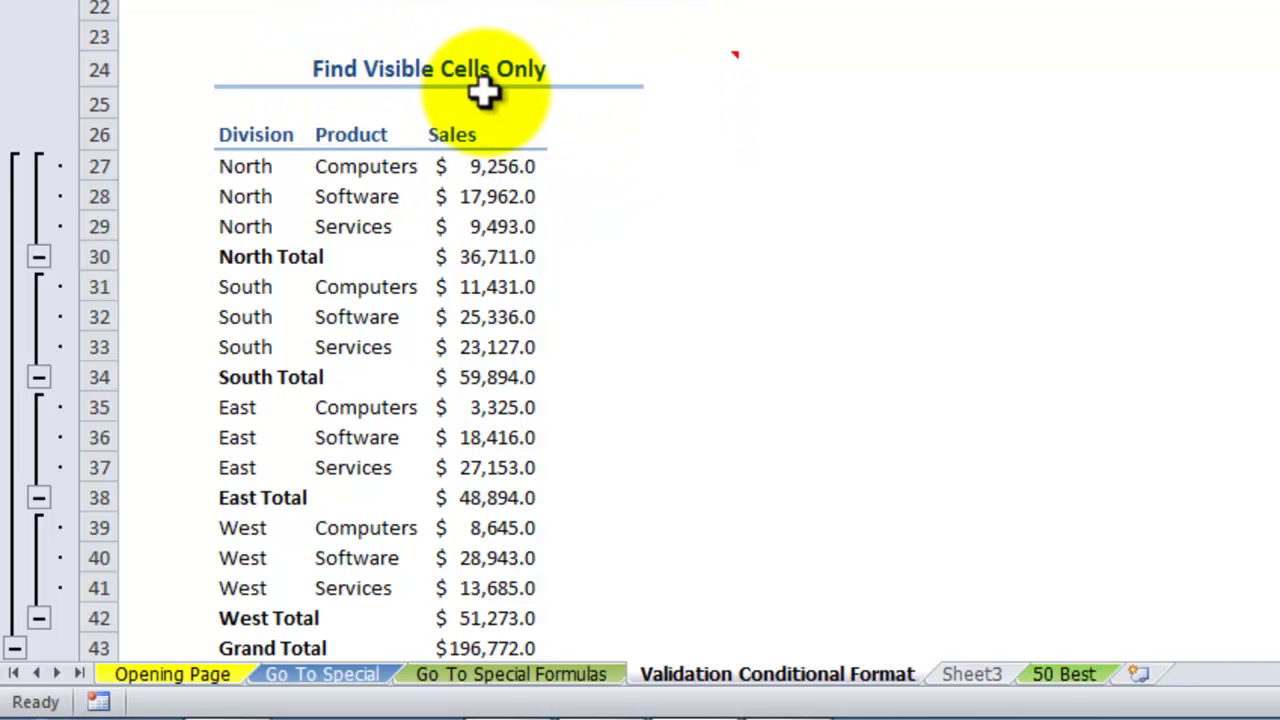
Collapse the outline of the Find Visible Cells Only table to level 2, leaving only the division totals and grand total
mouse_move(726, 58)
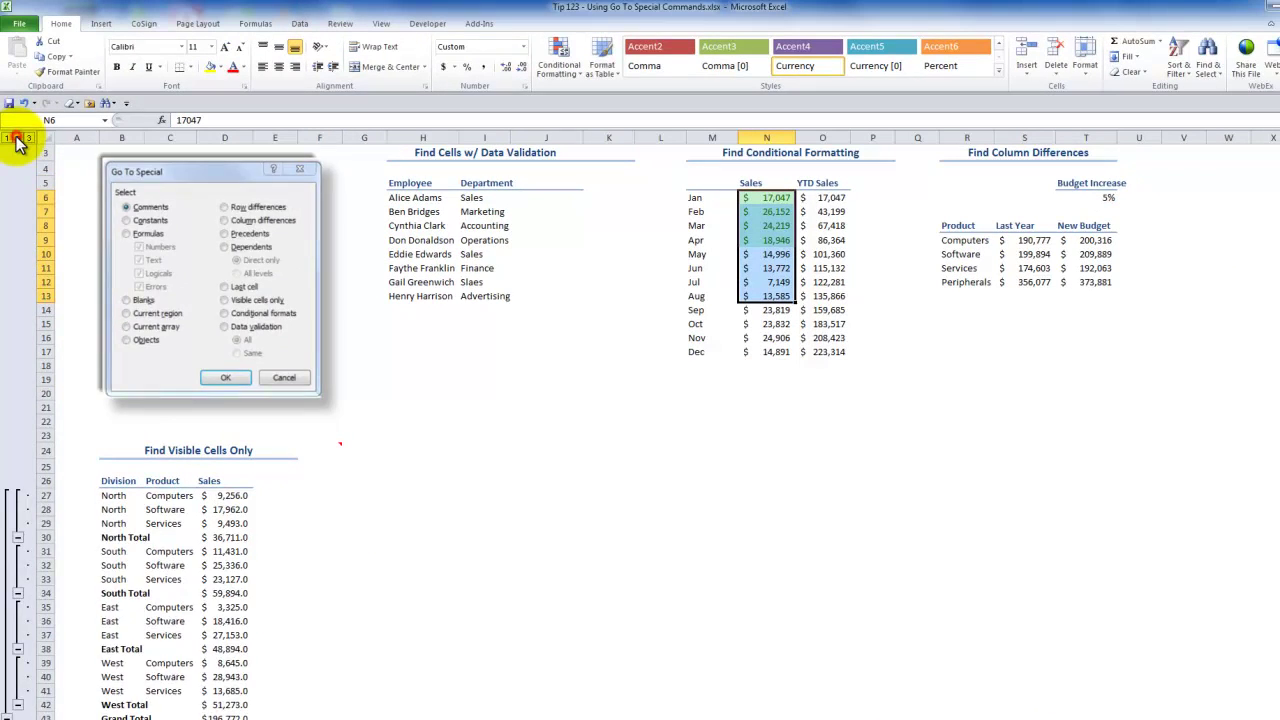
click(18, 138)
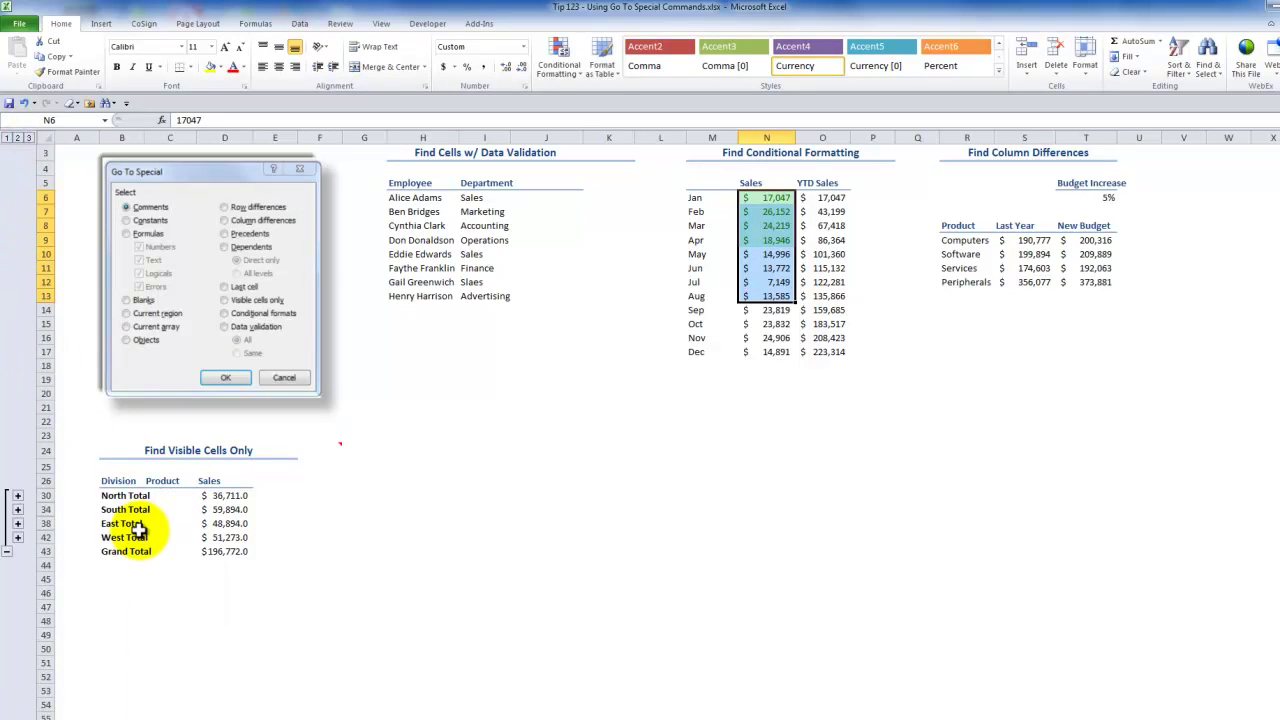
Try copying the collapsed table B26:D43 to cell A1 of Sheet3, undo the paste and cancel the copy selection
drag(116, 481, 221, 551)
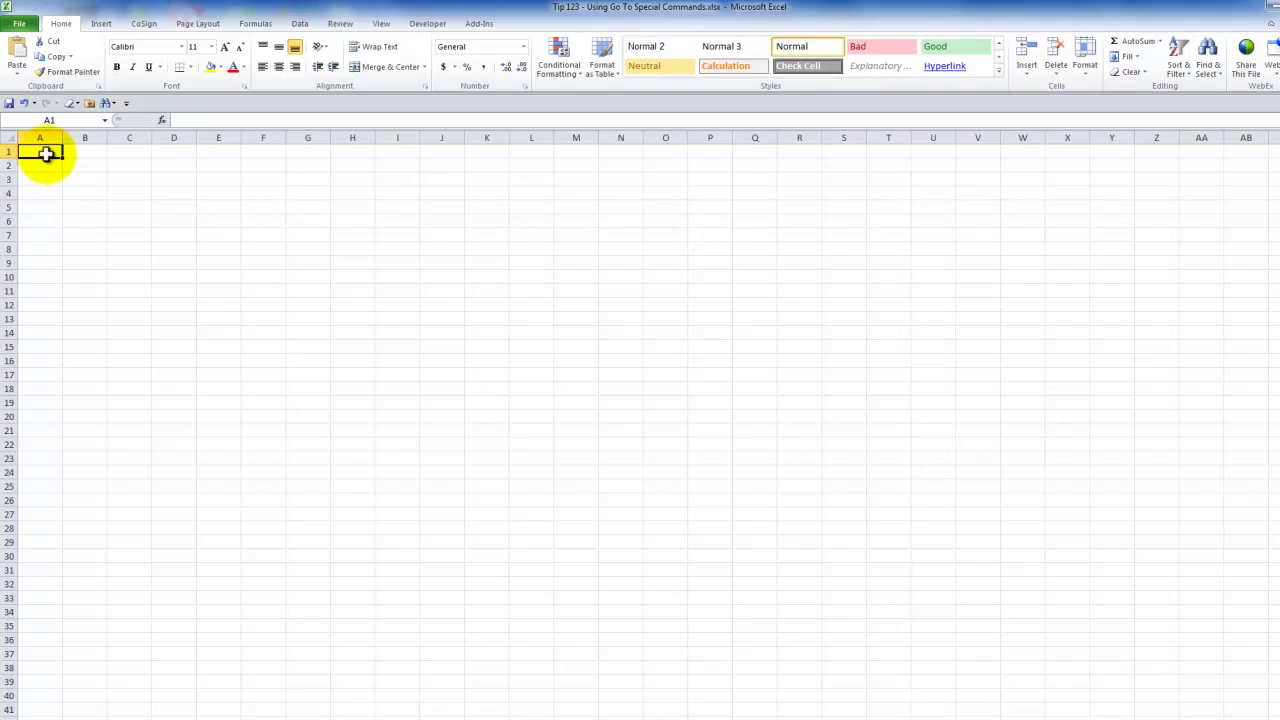
key(ctrl+v)
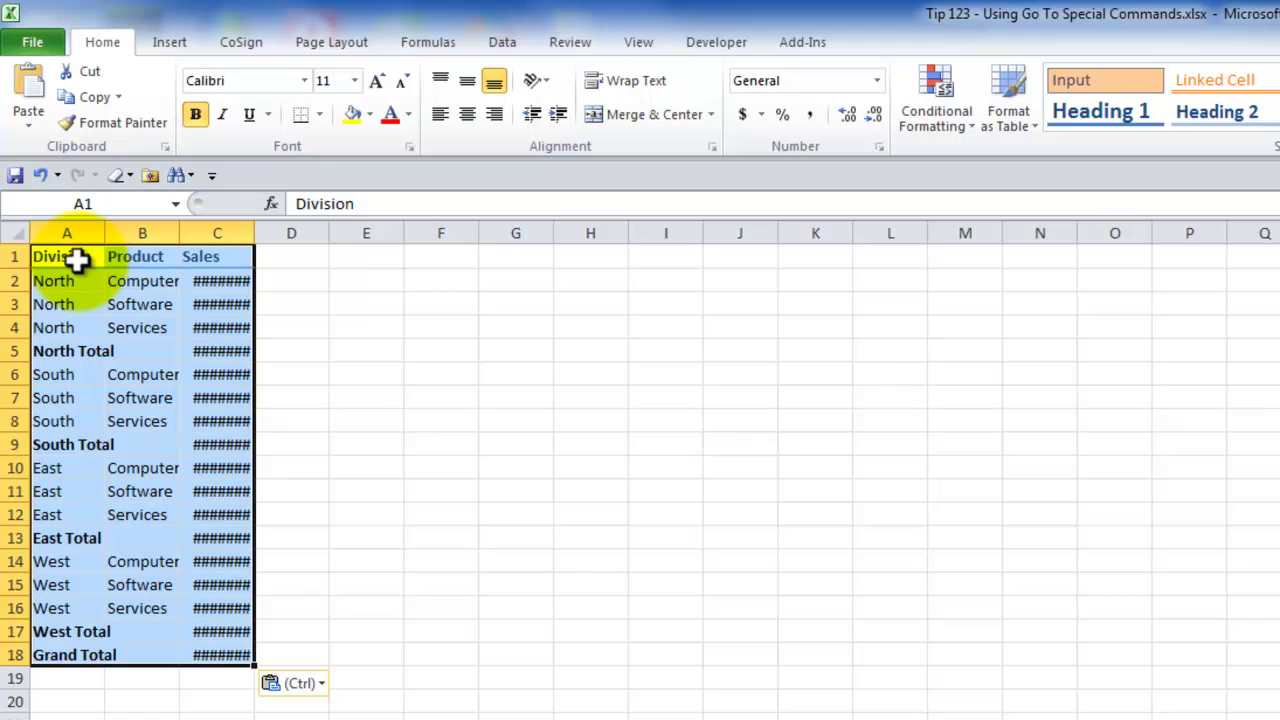
key(ctrl+z)
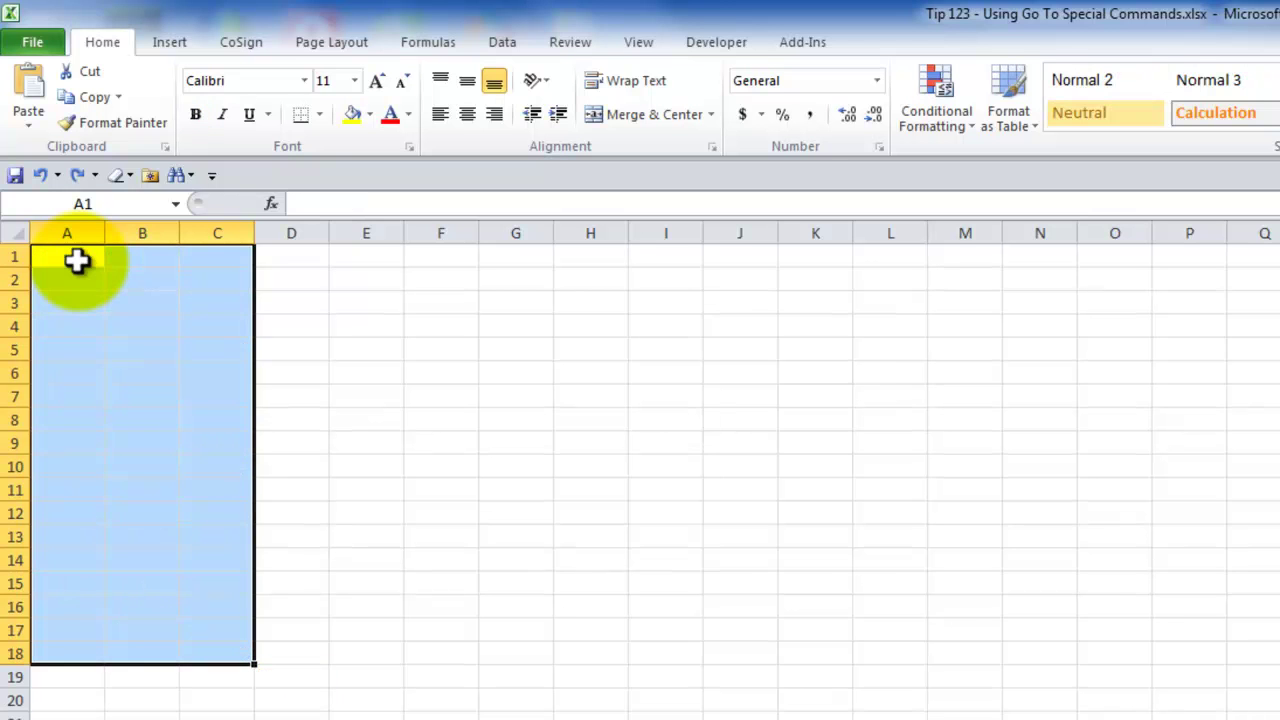
click(77, 259)
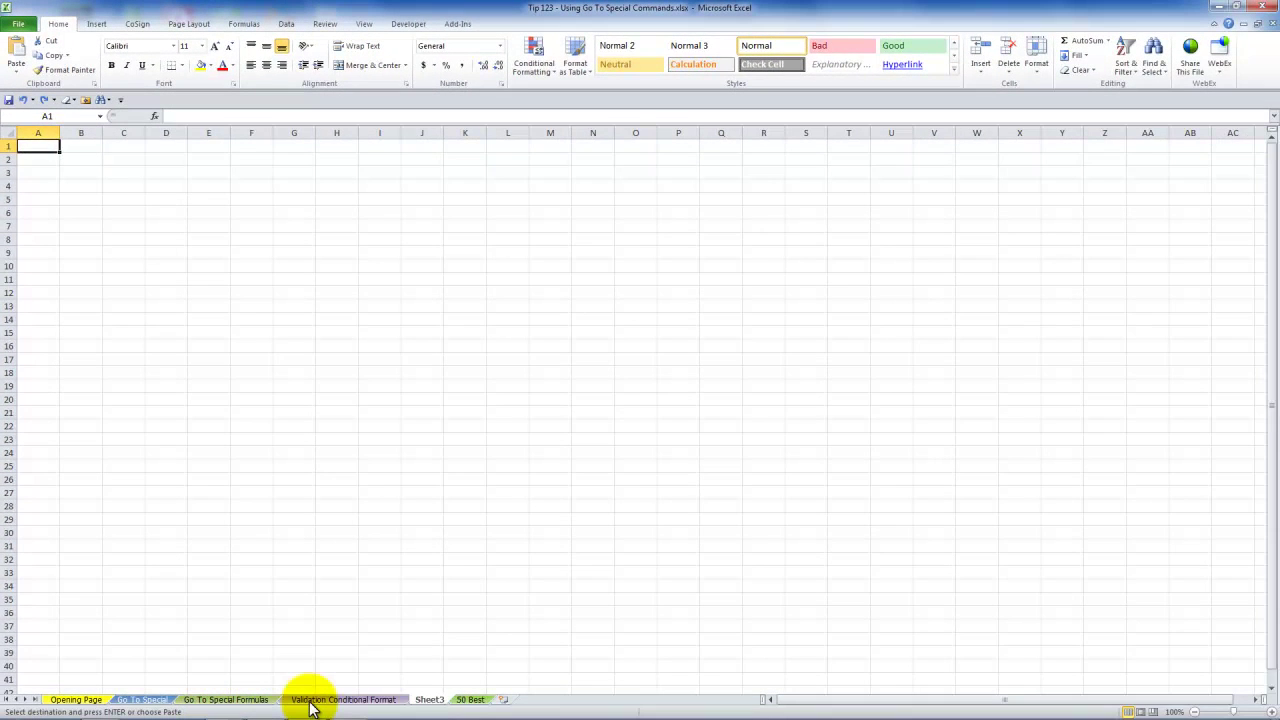
click(312, 700)
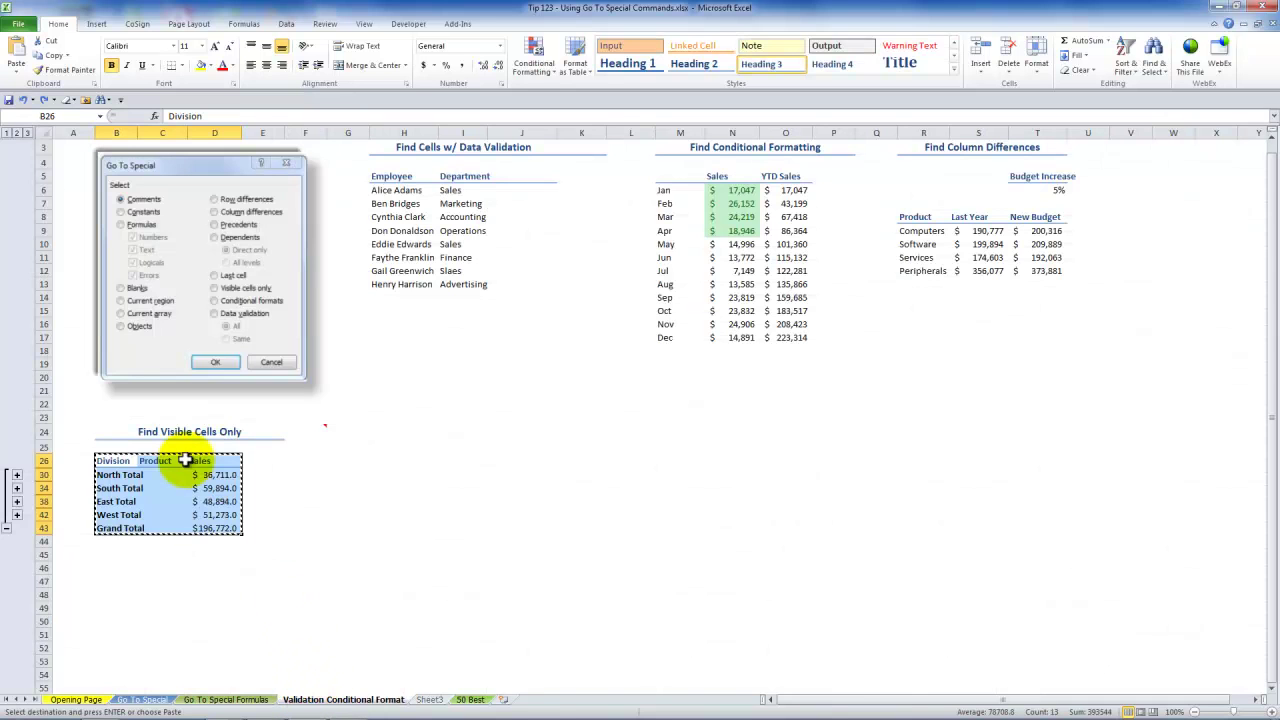
key(Escape)
Within the collapsed table B26:D43, select only the visible cells with Go To Special and copy them
drag(117, 461, 215, 522)
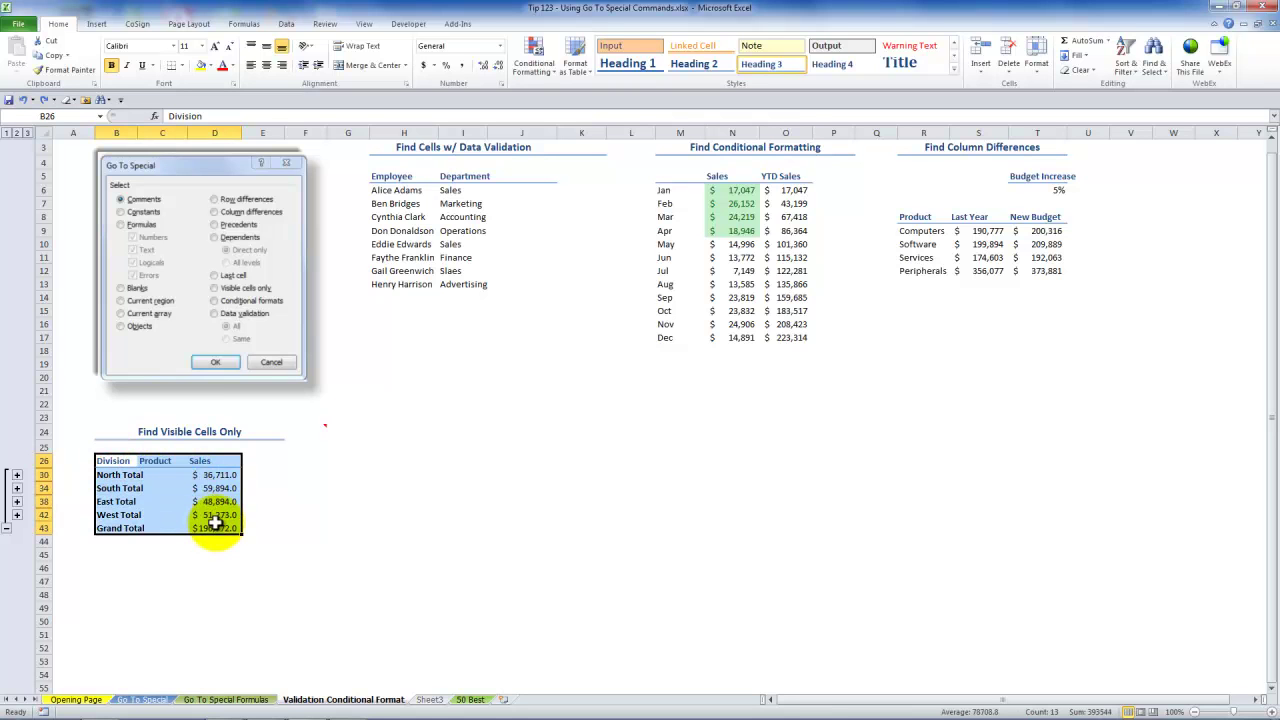
click(102, 101)
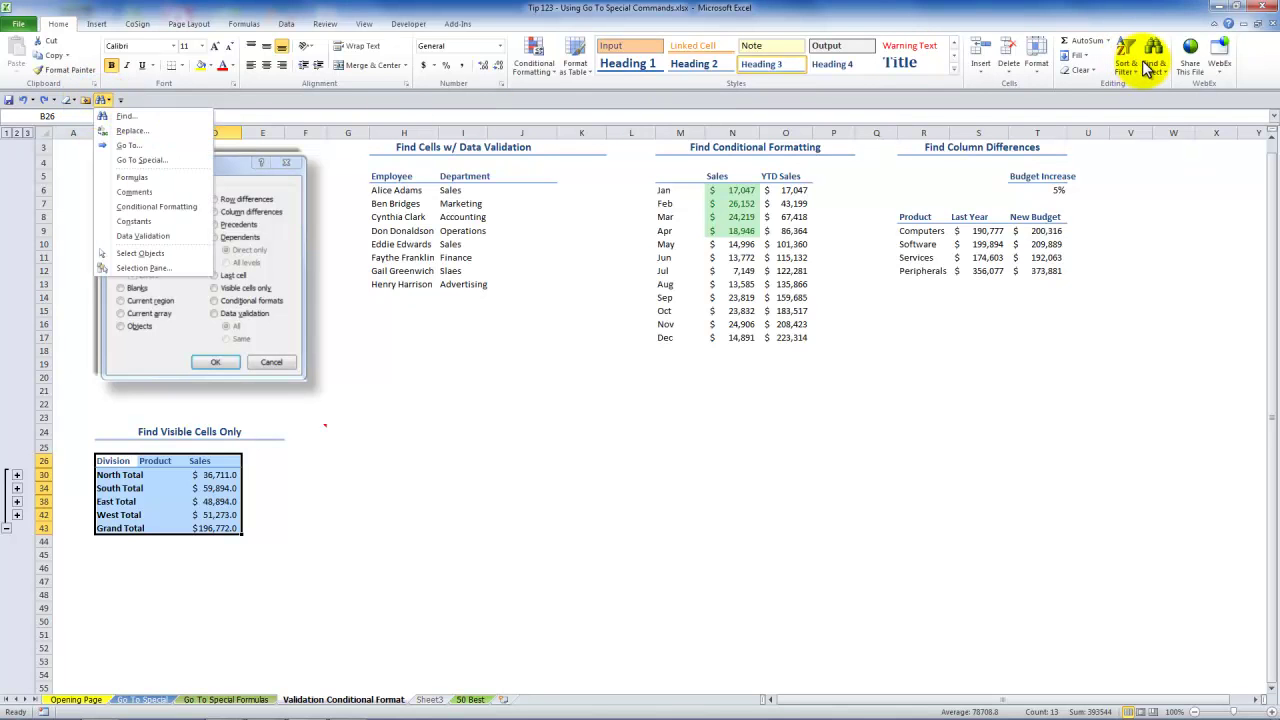
click(156, 162)
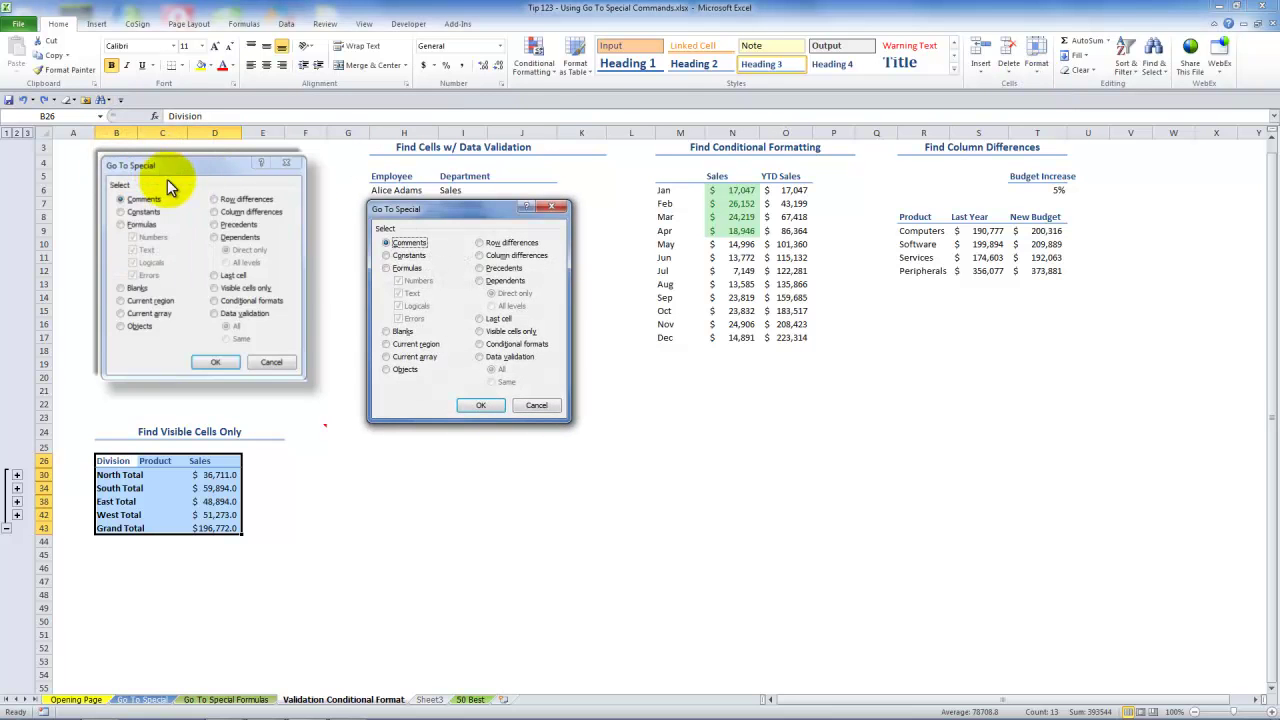
click(480, 331)
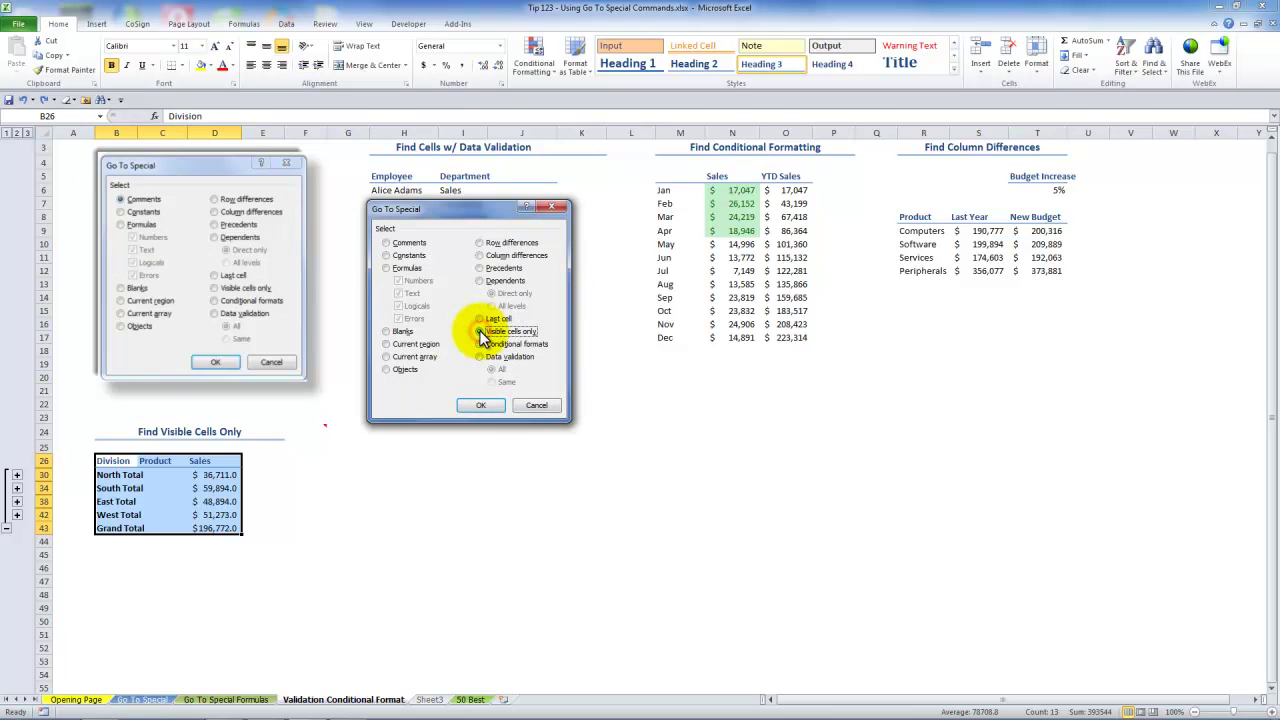
click(484, 406)
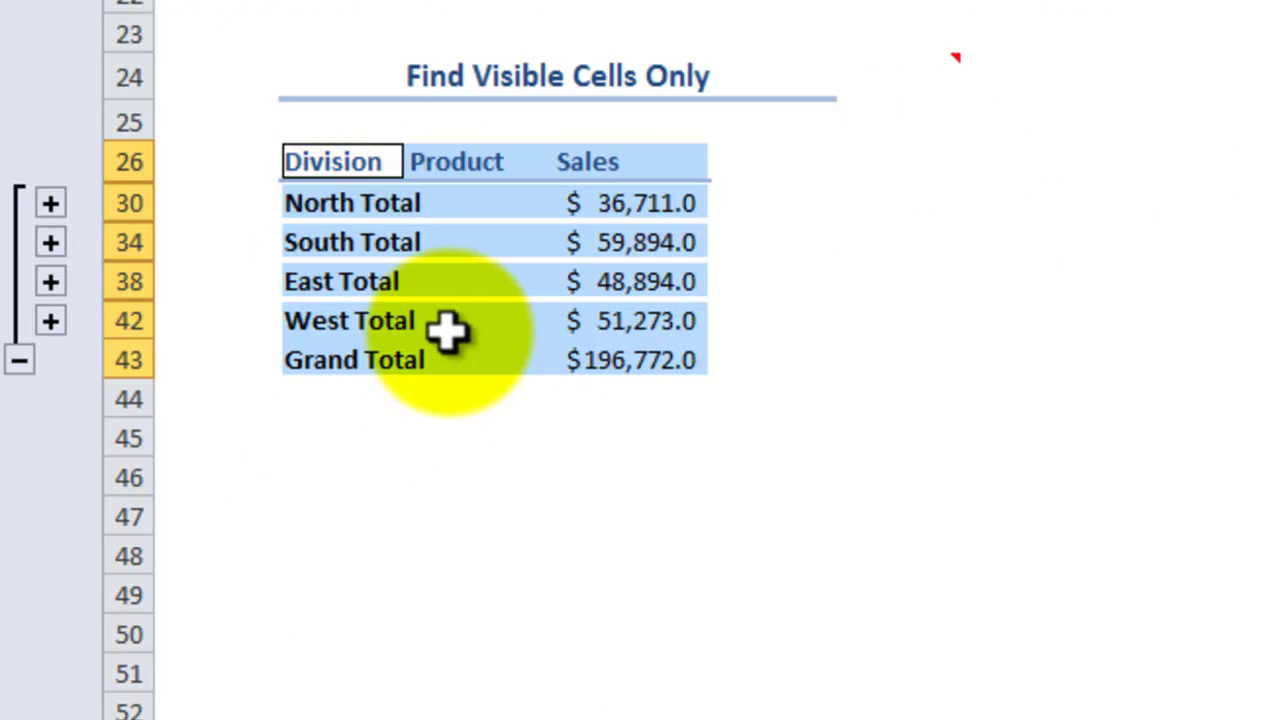
key(ctrl+c)
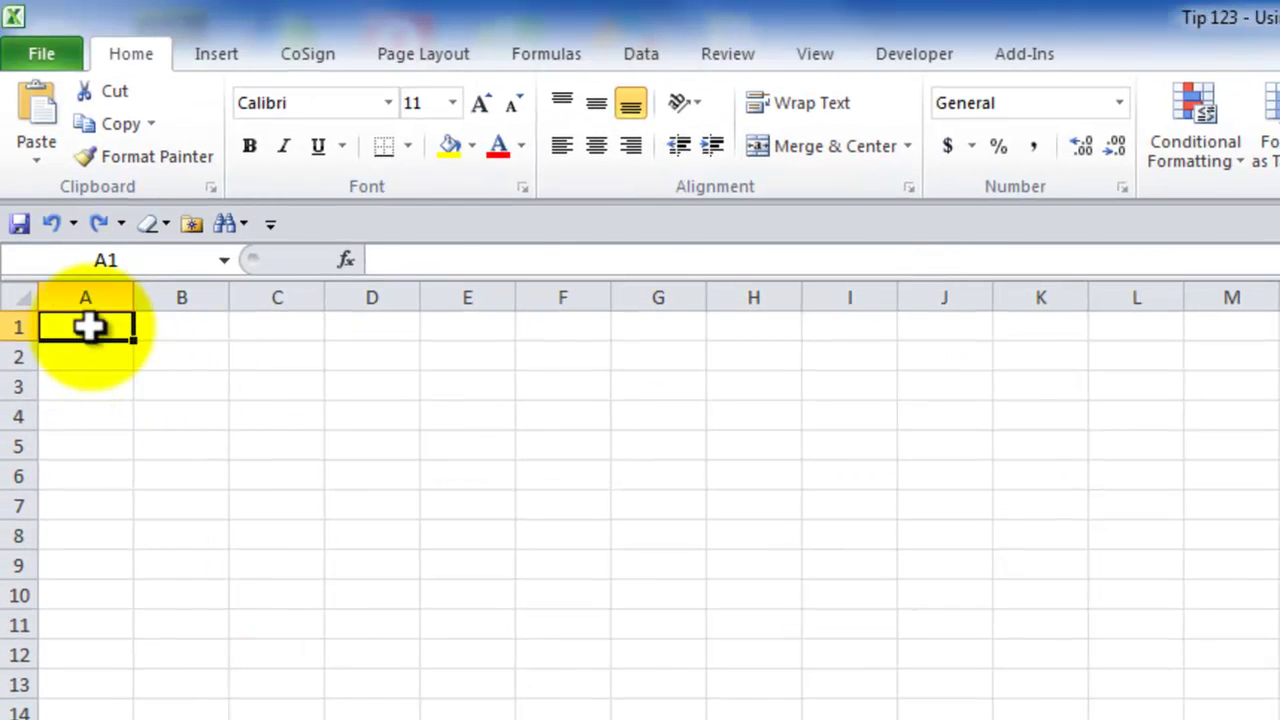
Paste the copied visible cells at cell A1 of Sheet3, autofit column C, and cancel the copy selection on the source sheet
right_click(90, 327)
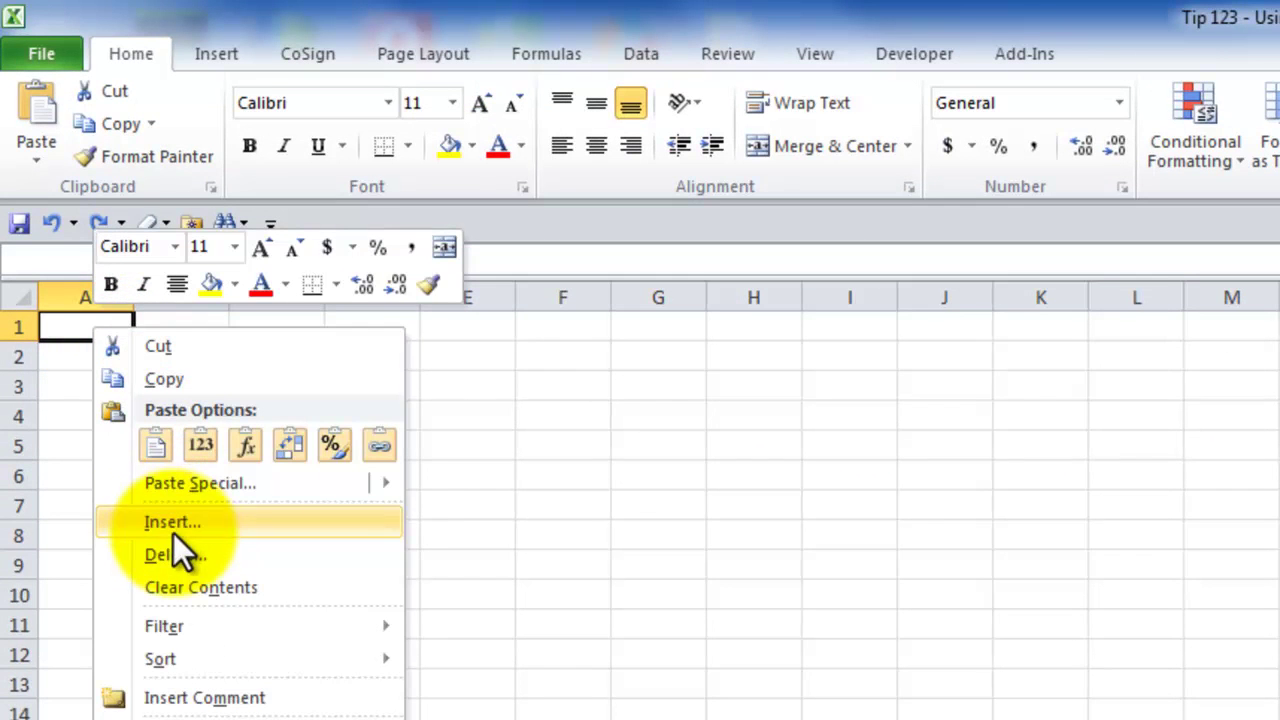
key(Escape)
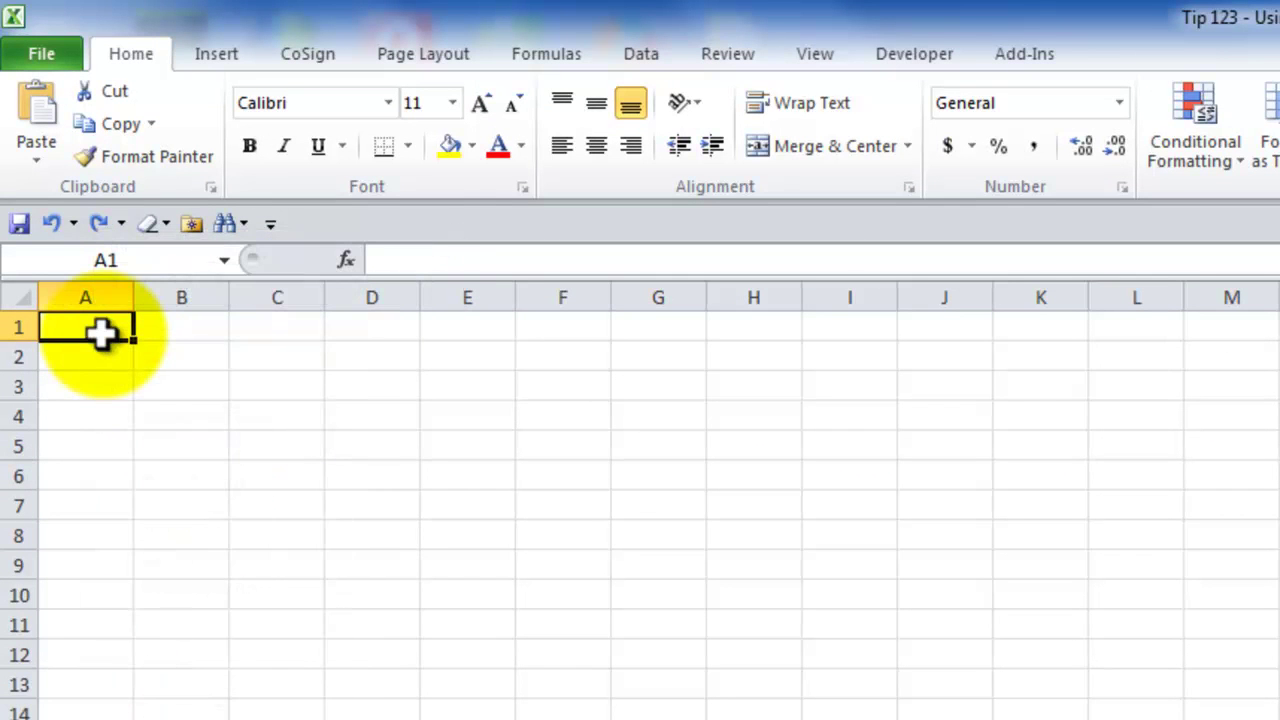
key(ctrl+v)
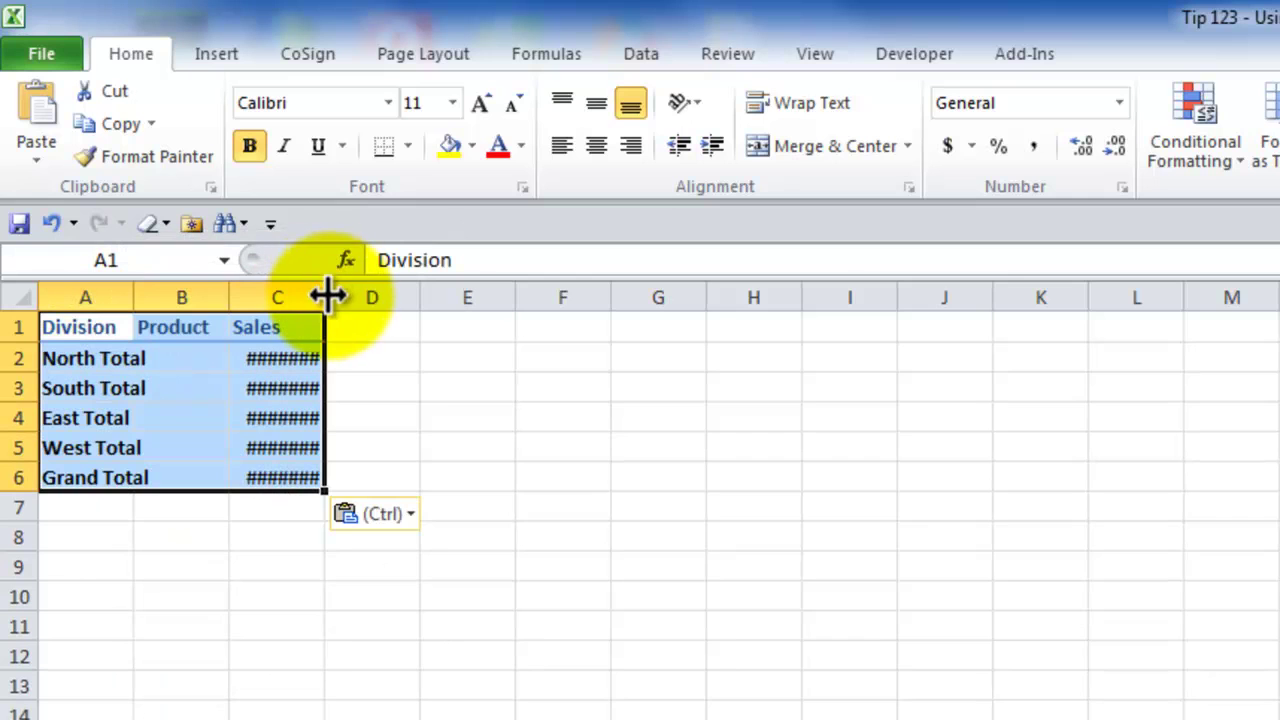
double_click(327, 297)
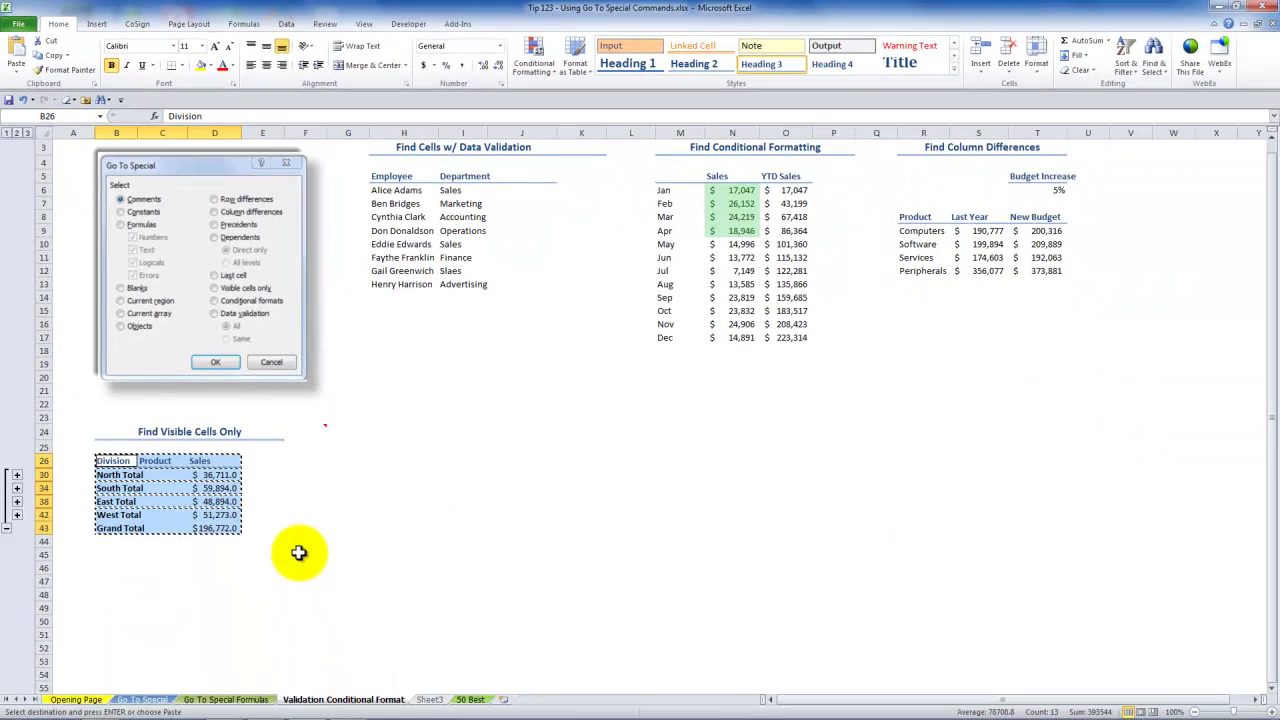
key(Escape)
Read the comment in cell F24 beside Find Visible Cells Only, and view the 50 Best and Opening Page sheets
mouse_move(300, 427)
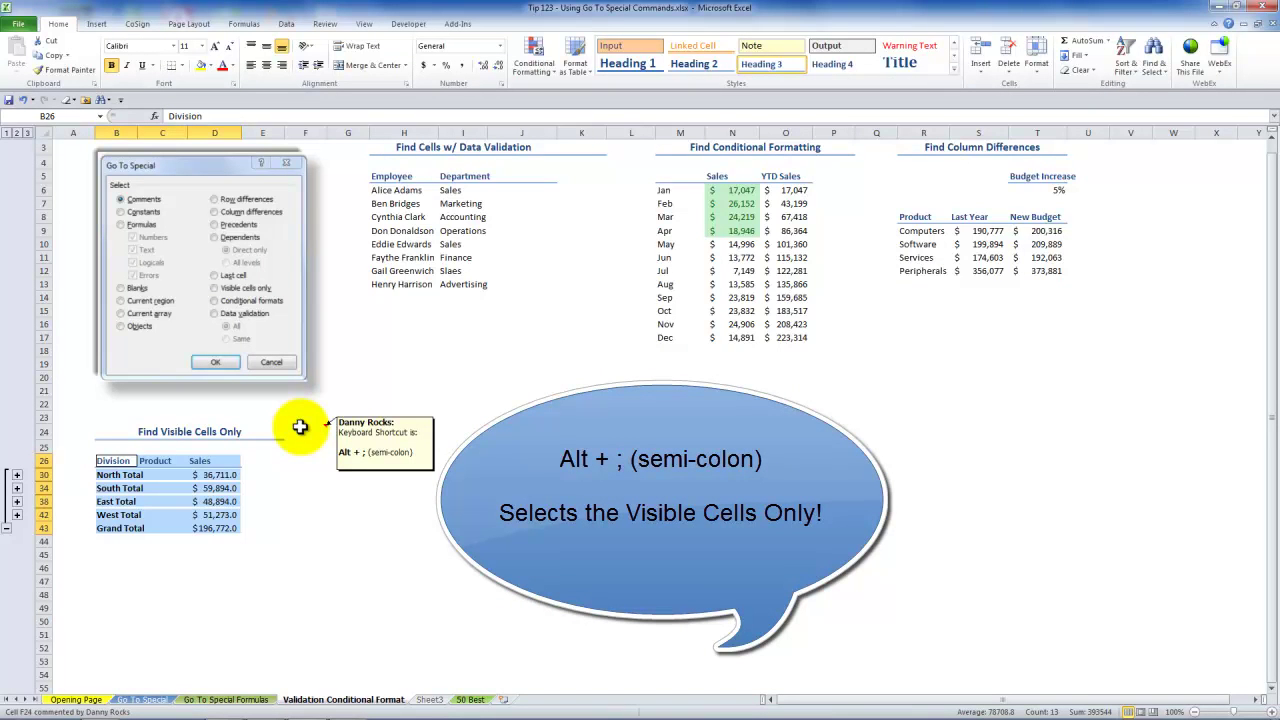
click(470, 699)
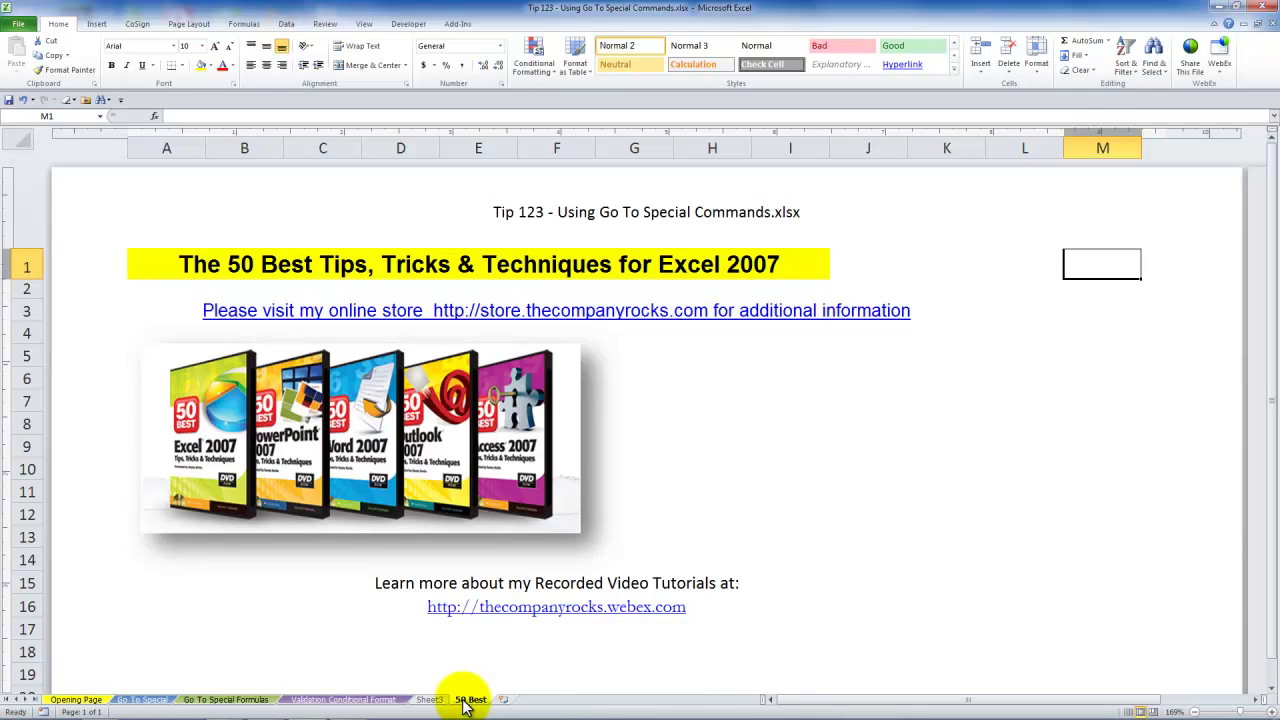
click(75, 702)
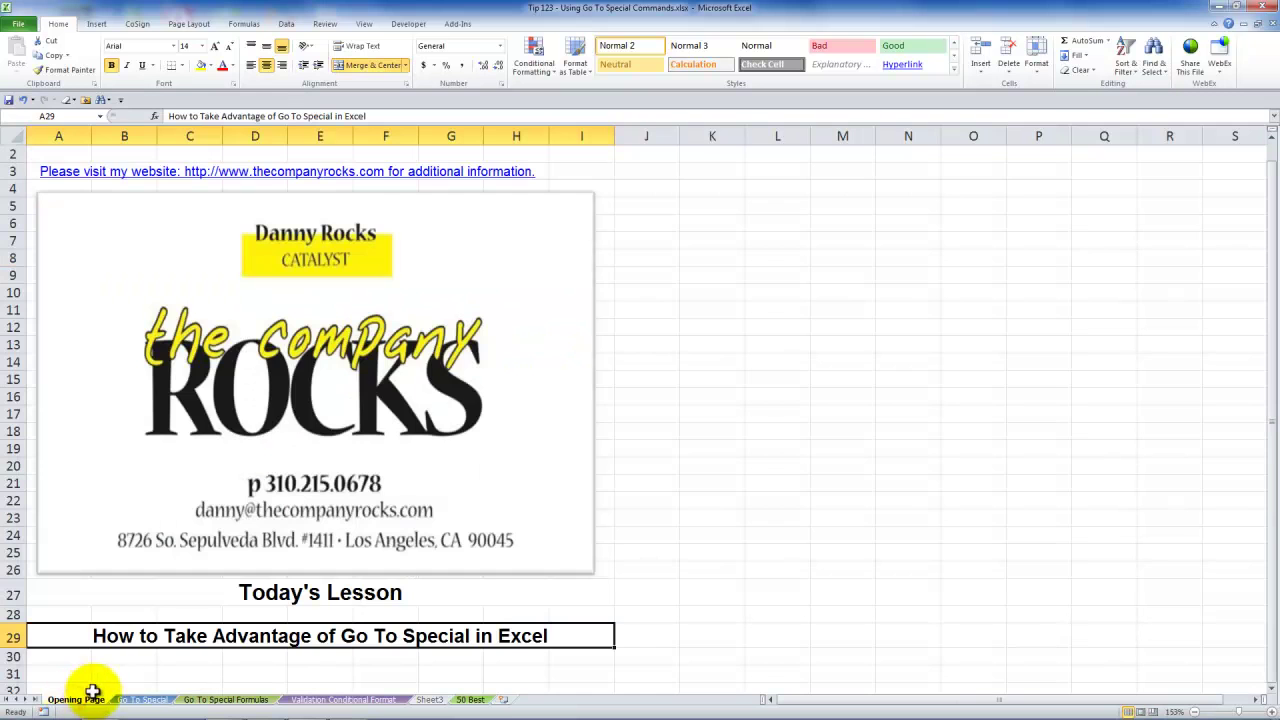
On the Go To Special sheet, select empty cell I14, examine the Go To Special options without applying any, and point out the Find & Select command
click(141, 702)
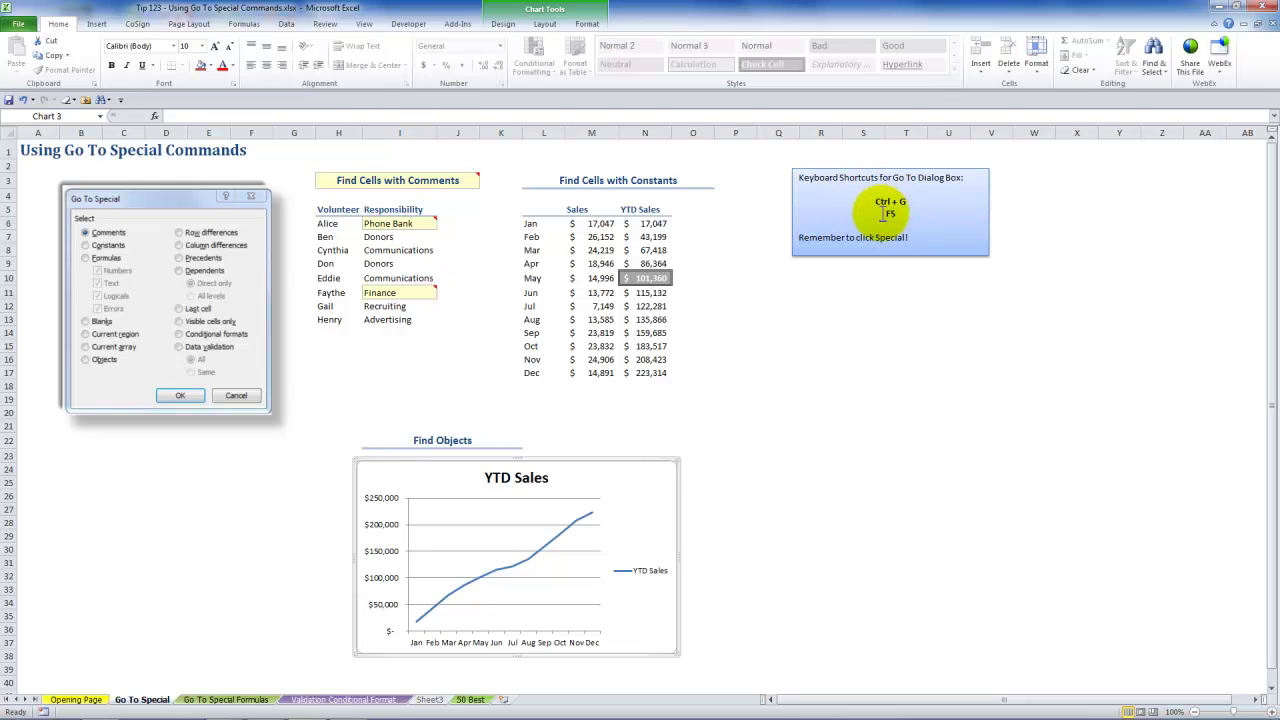
key(ctrl+g)
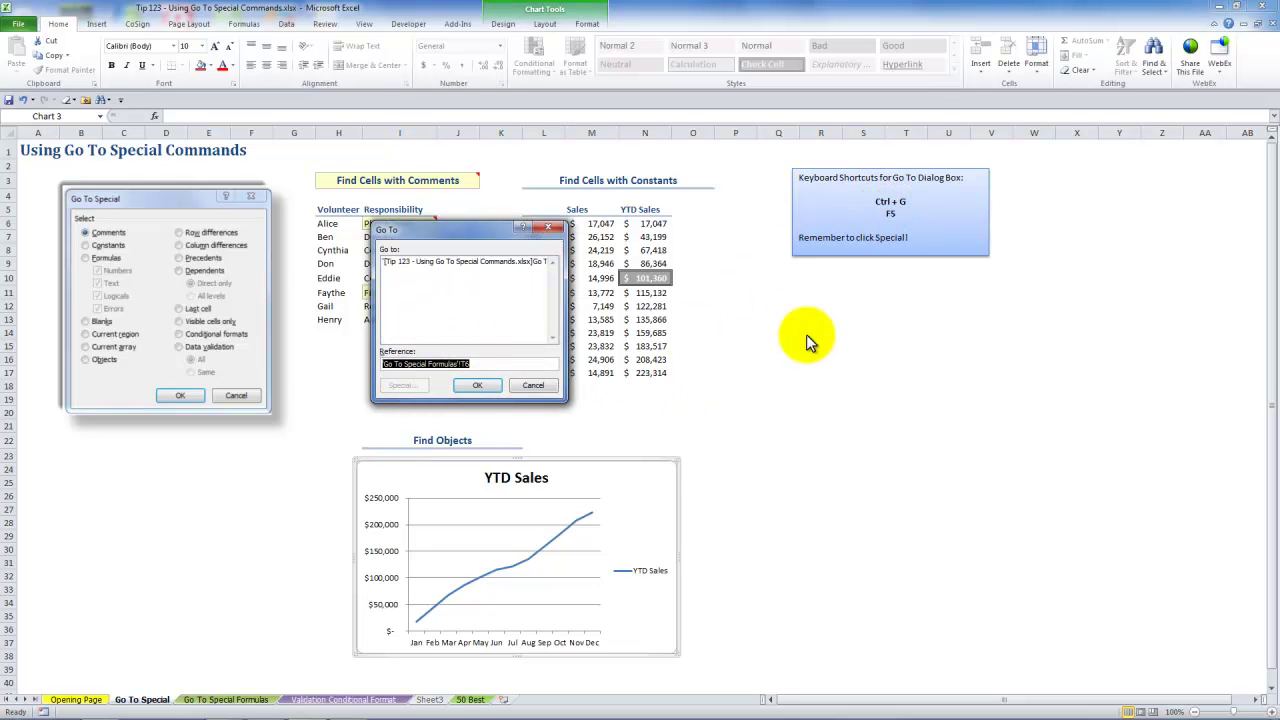
key(Escape)
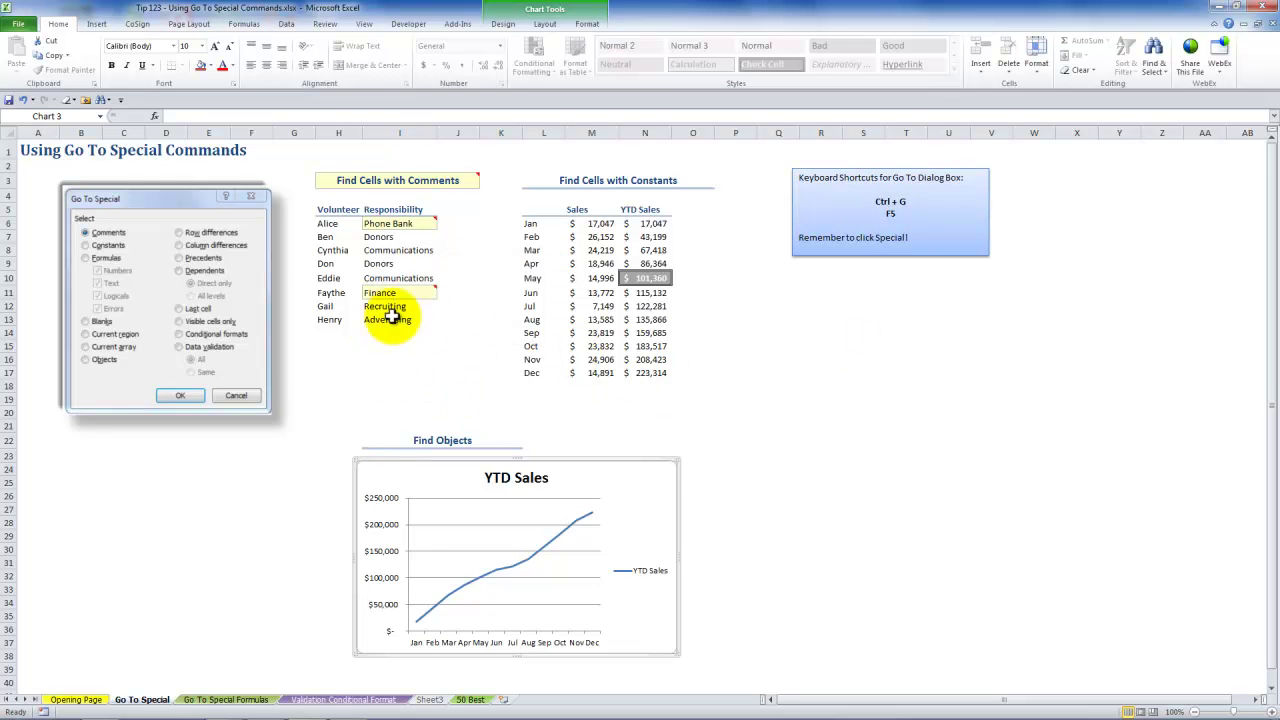
click(422, 334)
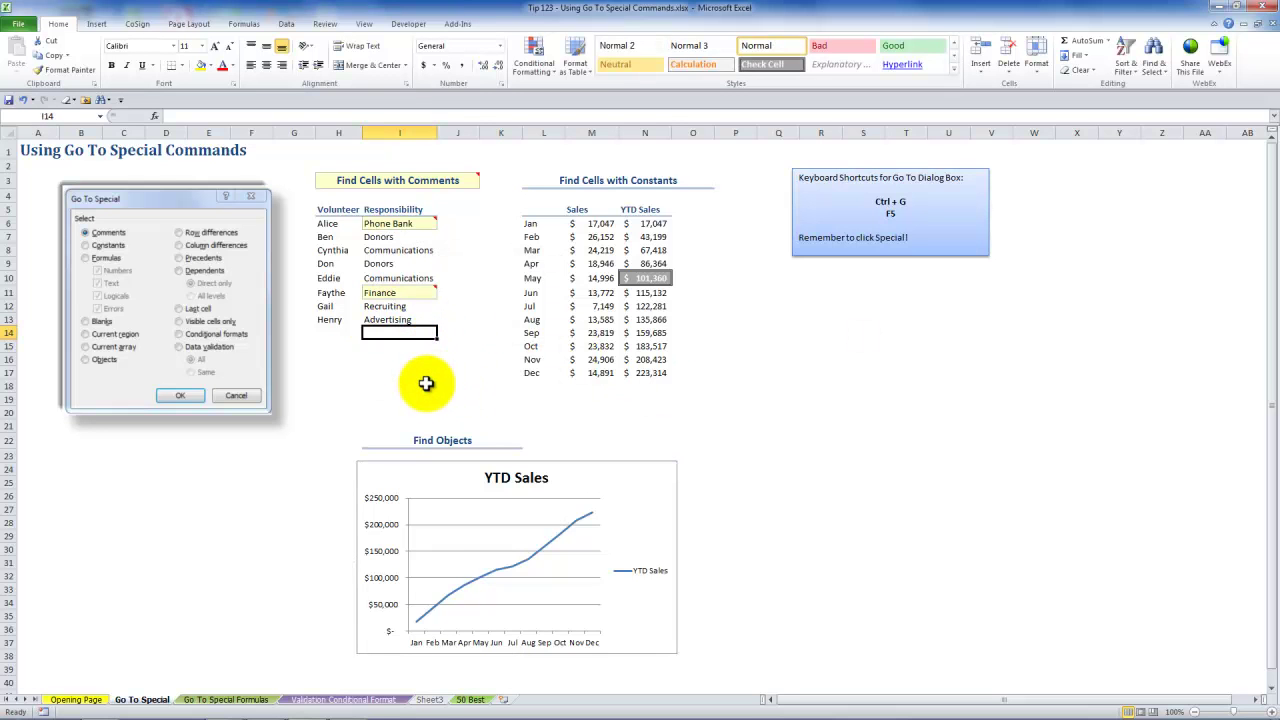
key(ctrl+g)
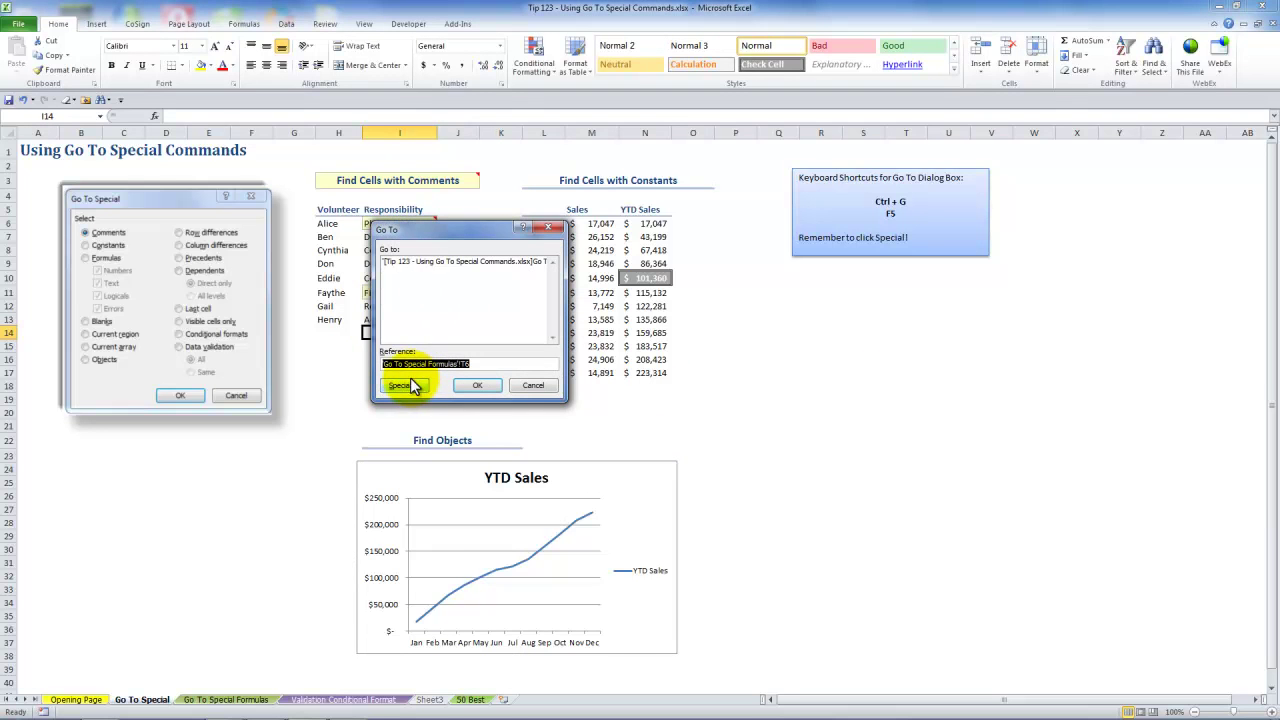
click(403, 385)
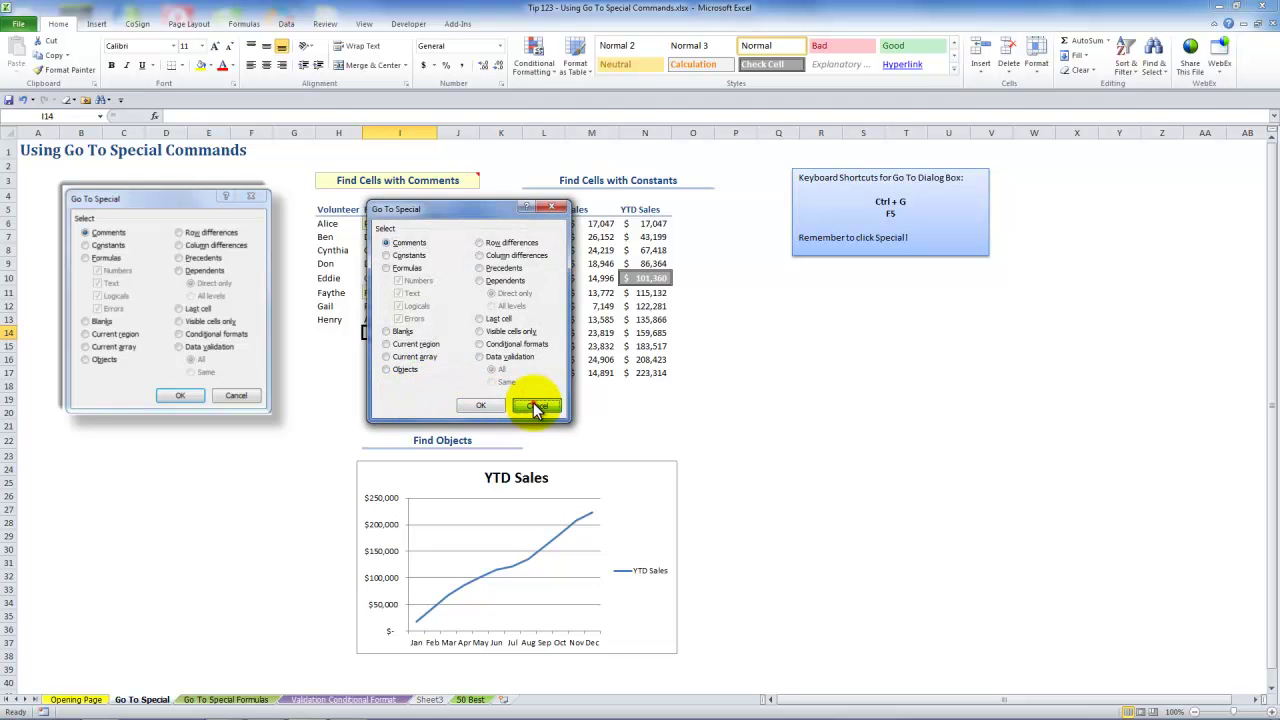
click(536, 405)
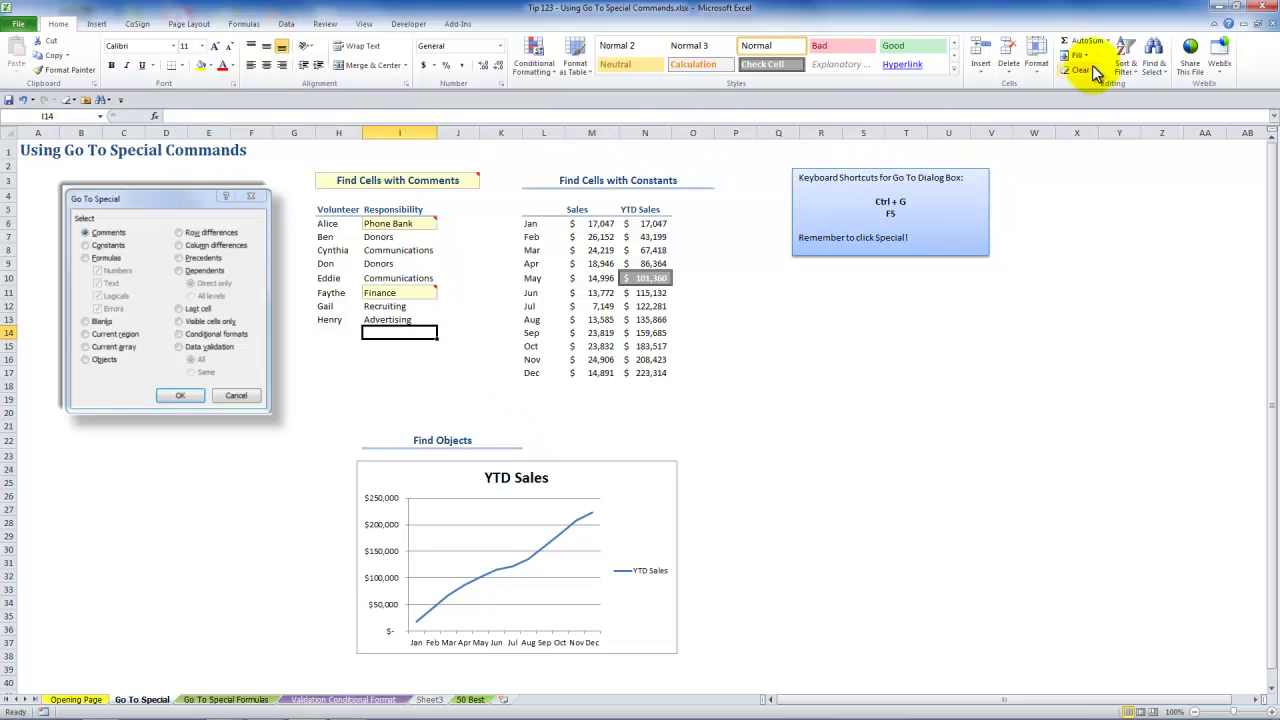
click(1156, 60)
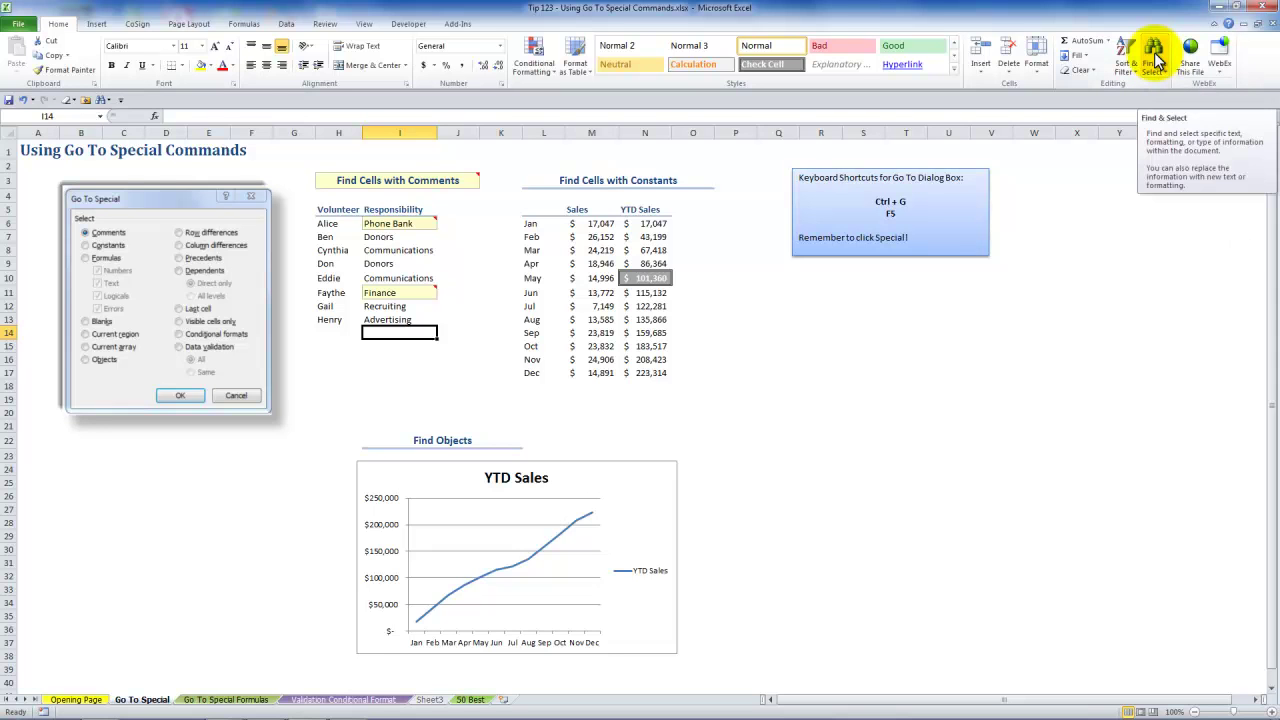